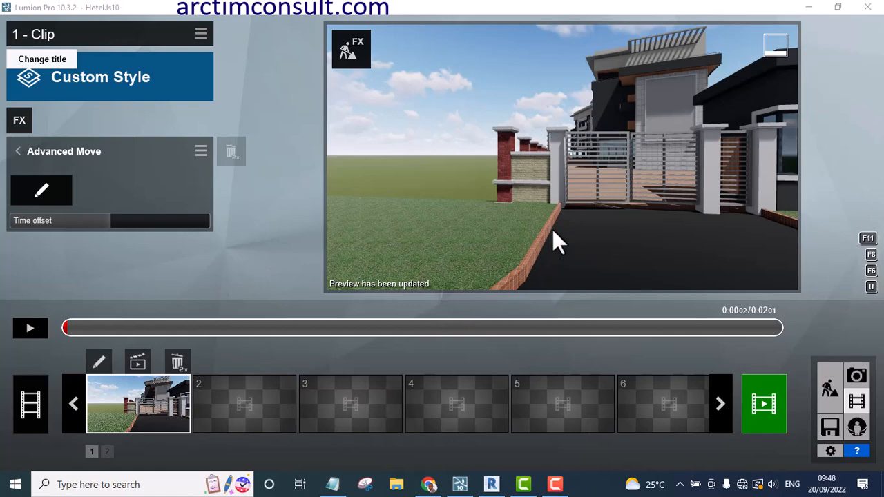
Step: Play the preview of the first movie clip showing the entrance gate
left_click(31, 327)
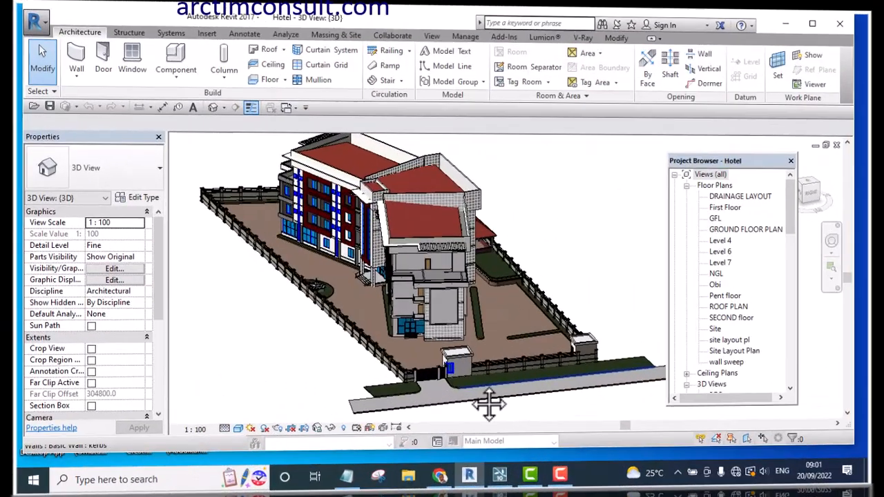
Step: Switch to Revit and examine the hotel site's entrance gate and its two leaves in the 3D view
middle_click_drag(489, 404, 502, 397, "shift")
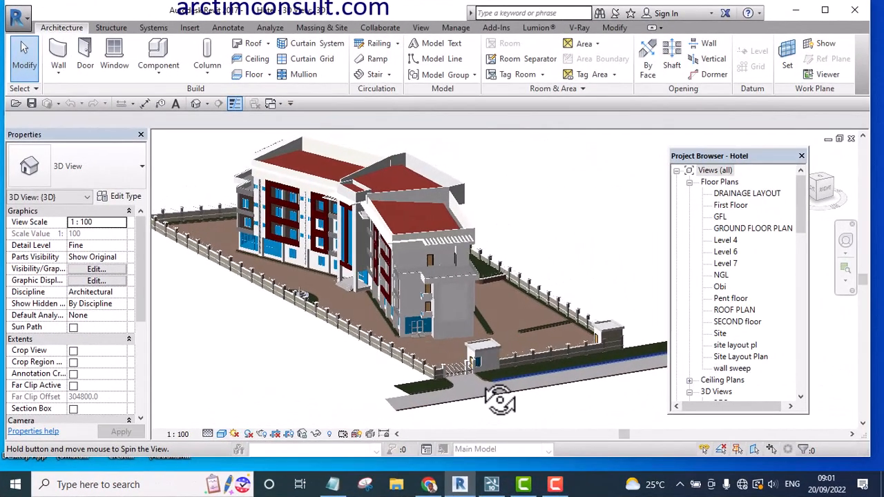
scroll(472, 376, "up", 4)
scroll(433, 340, "down", 1)
scroll(358, 247, "up", 1)
scroll(387, 324, "down", 3)
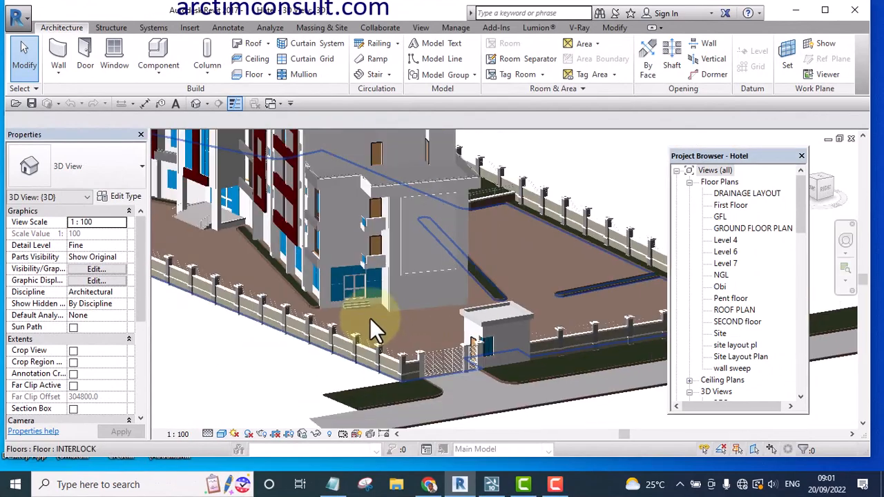
mouse_move(441, 344)
middle_mouse_down("shift")
mouse_move(460, 329)
mouse_move(456, 354)
middle_mouse_up("shift")
scroll(425, 343, "up", 2)
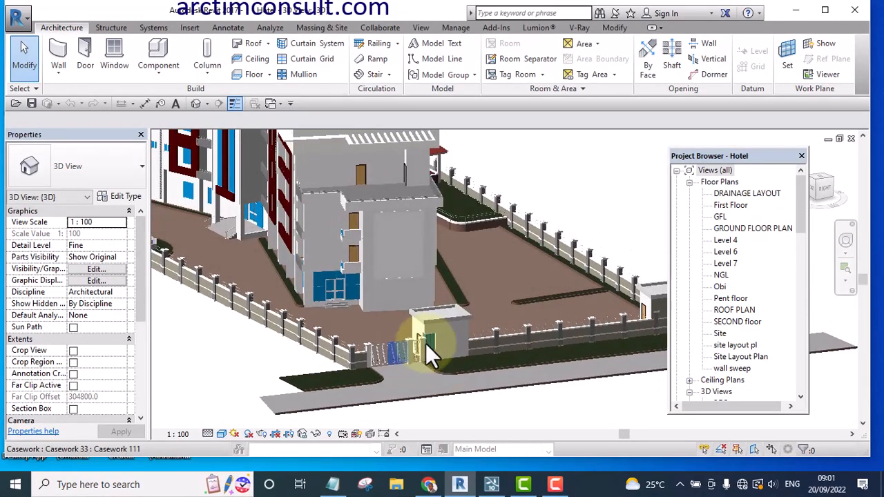
scroll(390, 352, "up", 3)
scroll(434, 354, "up", 2)
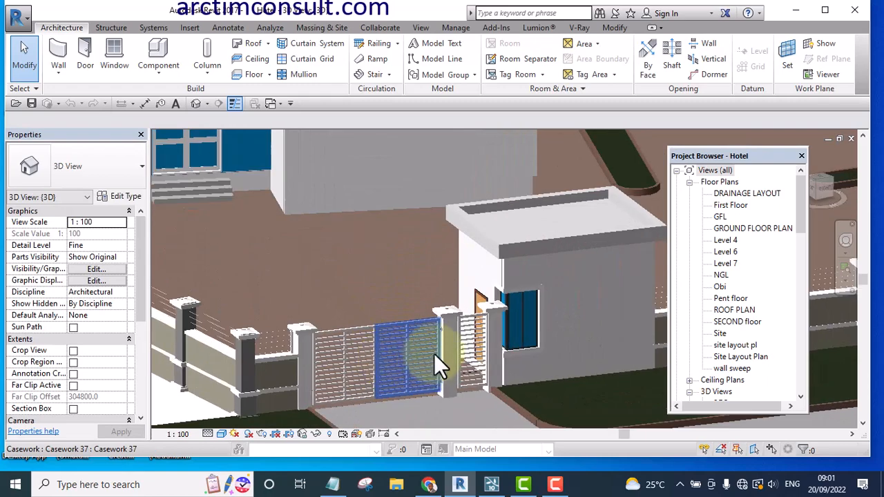
scroll(439, 350, "down", 2)
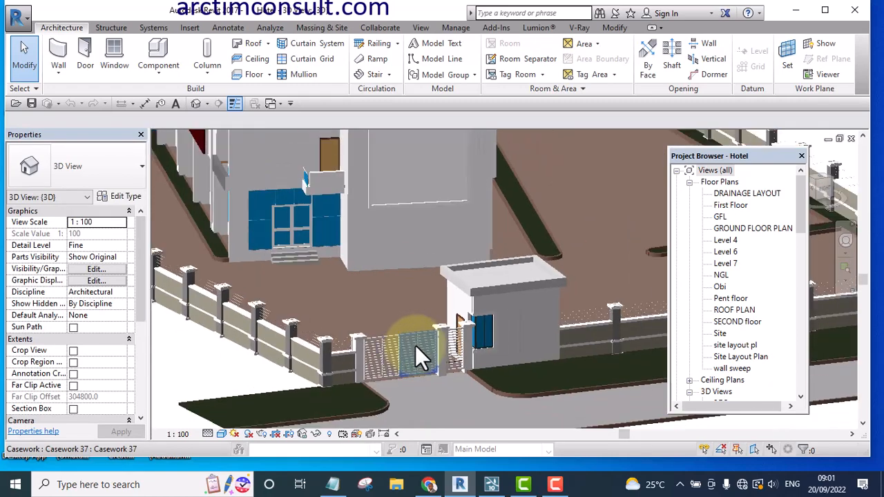
scroll(422, 368, "down", 1)
scroll(425, 369, "down", 3)
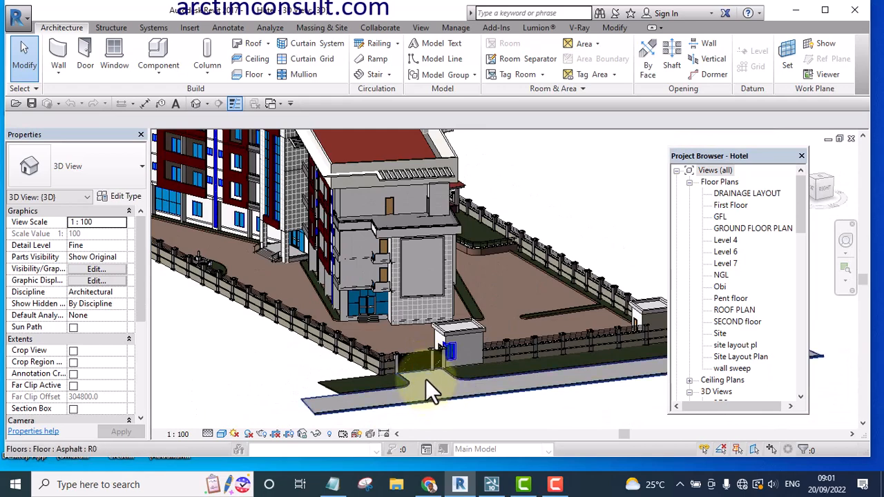
scroll(426, 372, "up", 4)
scroll(393, 365, "up", 3)
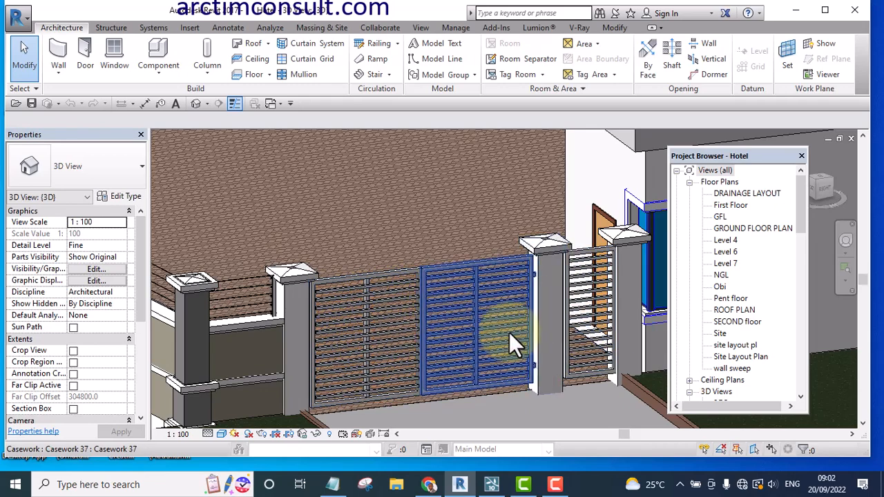
scroll(508, 334, "down", 5)
scroll(469, 330, "up", 3)
scroll(469, 330, "down", 5)
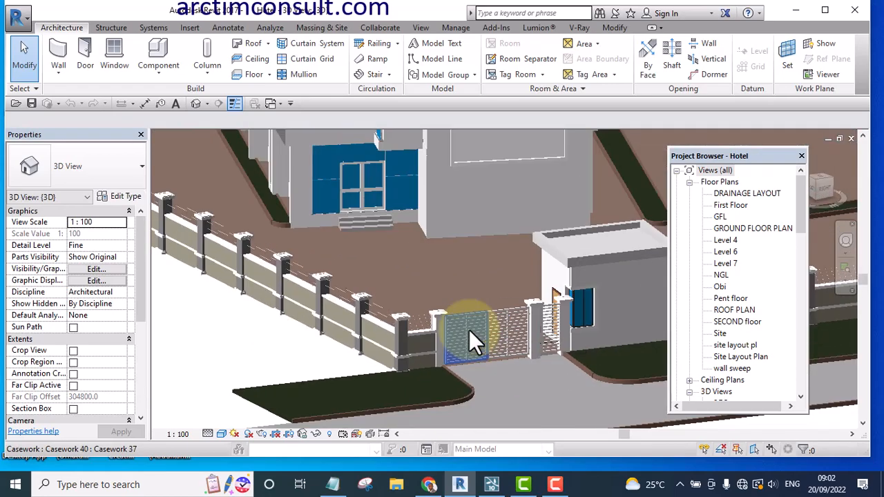
middle_click_drag(481, 337, 467, 373)
scroll(429, 360, "up", 6)
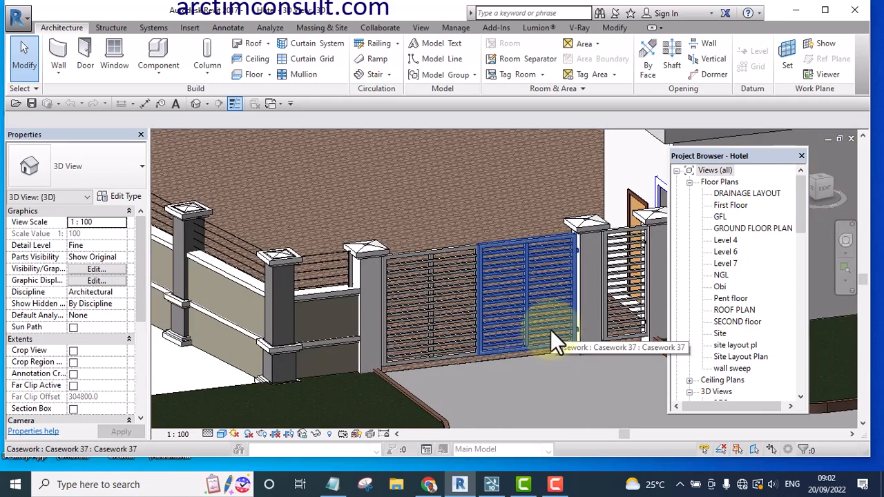
scroll(483, 319, "down", 8)
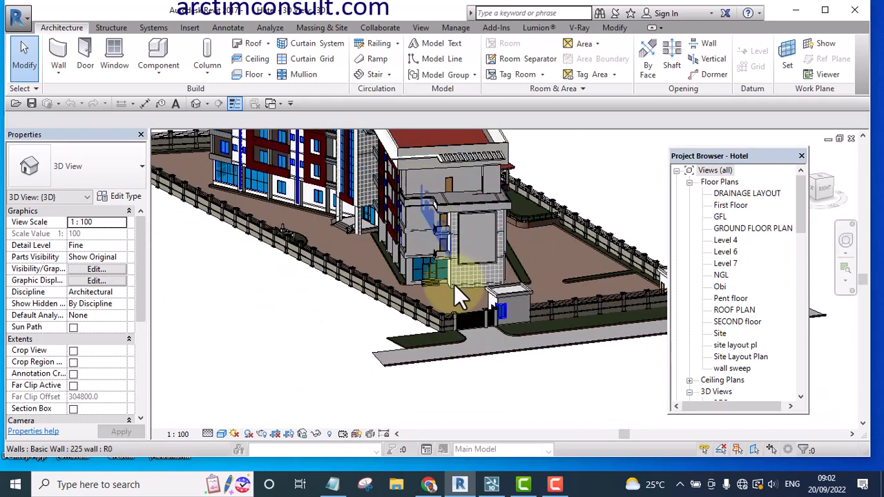
scroll(424, 363, "up", 5)
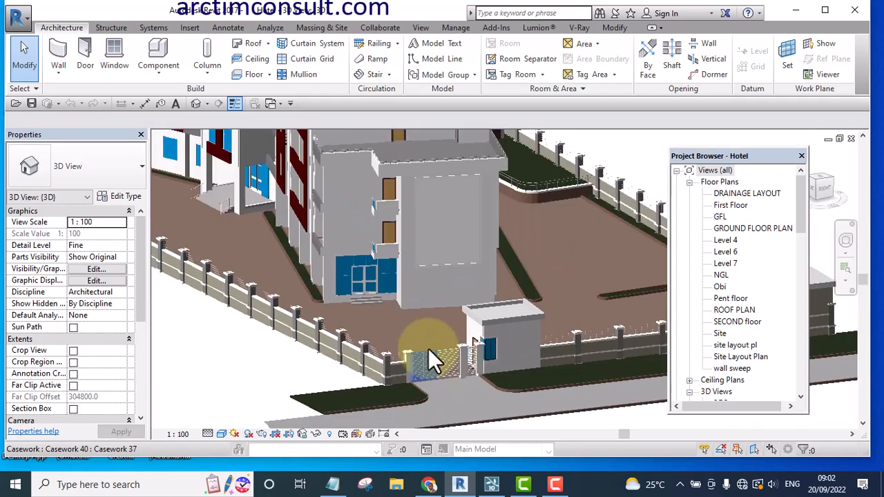
scroll(431, 360, "down", 5)
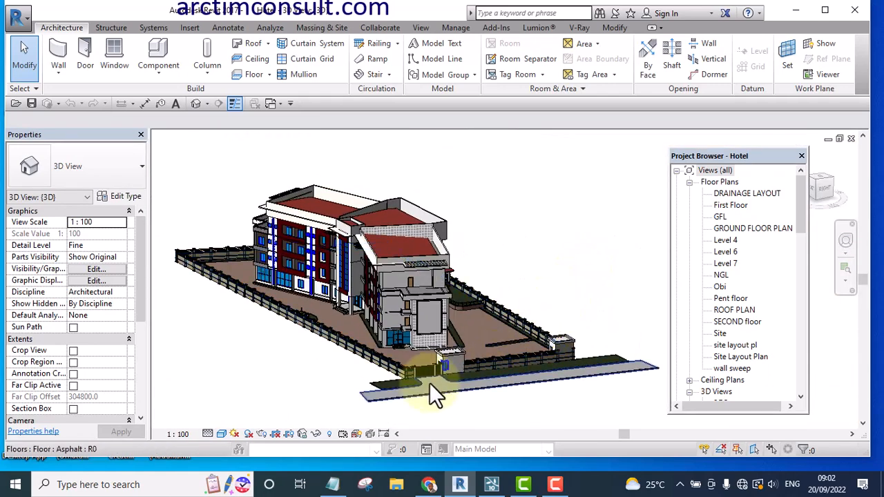
scroll(430, 383, "up", 5)
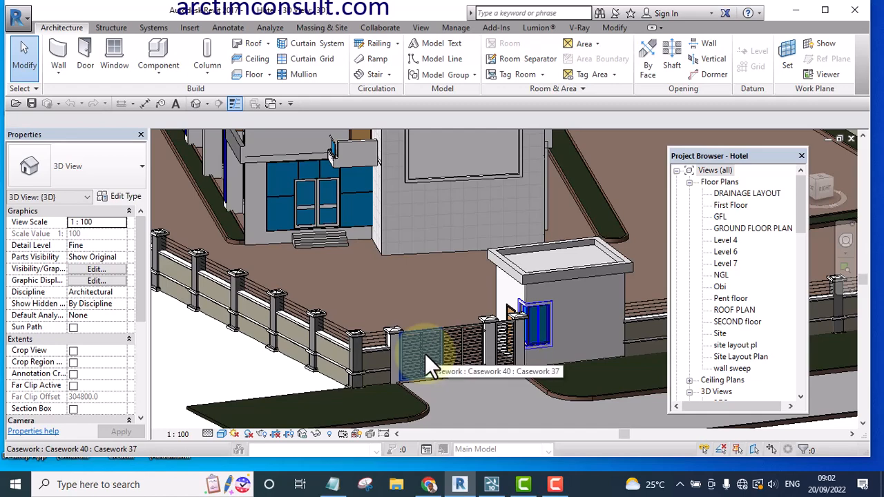
scroll(425, 354, "down", 2)
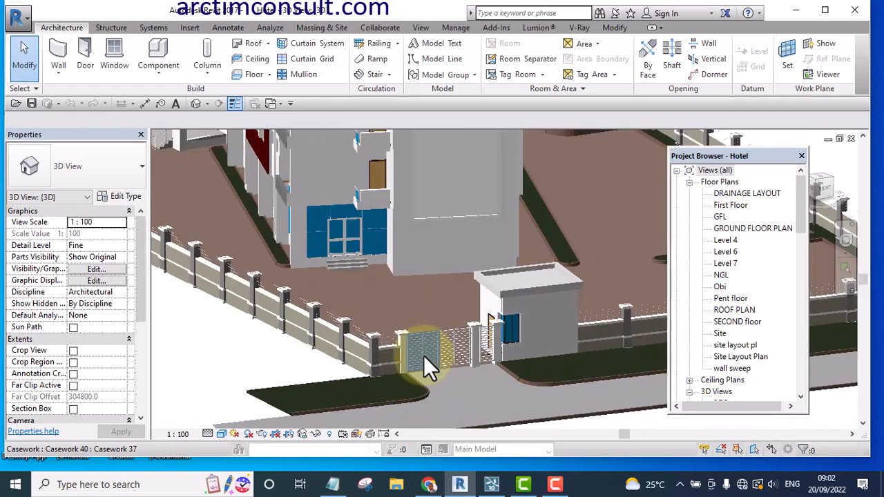
scroll(445, 346, "down", 3)
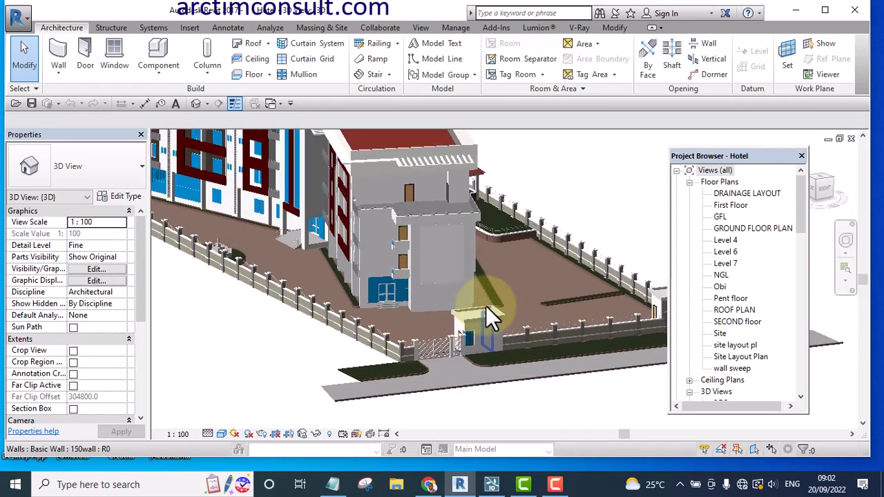
scroll(486, 306, "down", 2)
middle_click_drag(607, 242, 620, 269)
Step: Temporarily isolate the main gate leaf nearest the gatehouse in the 3D view
scroll(479, 314, "up", 5)
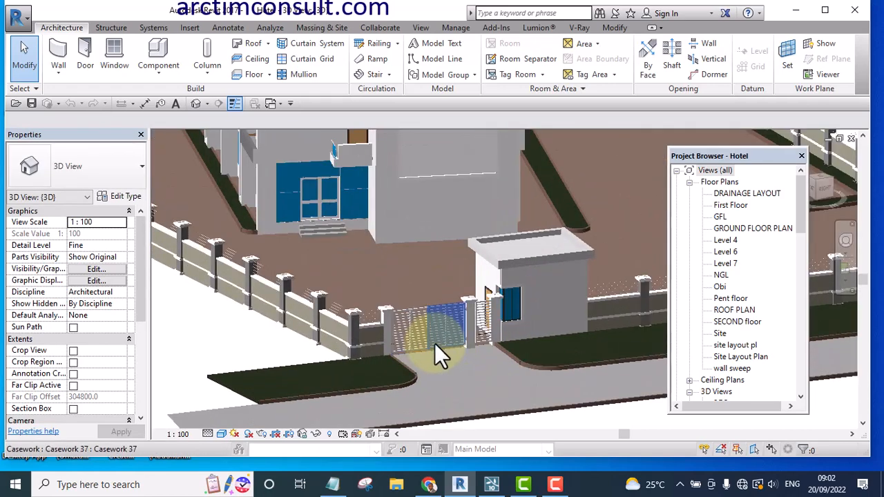
scroll(436, 340, "up", 1)
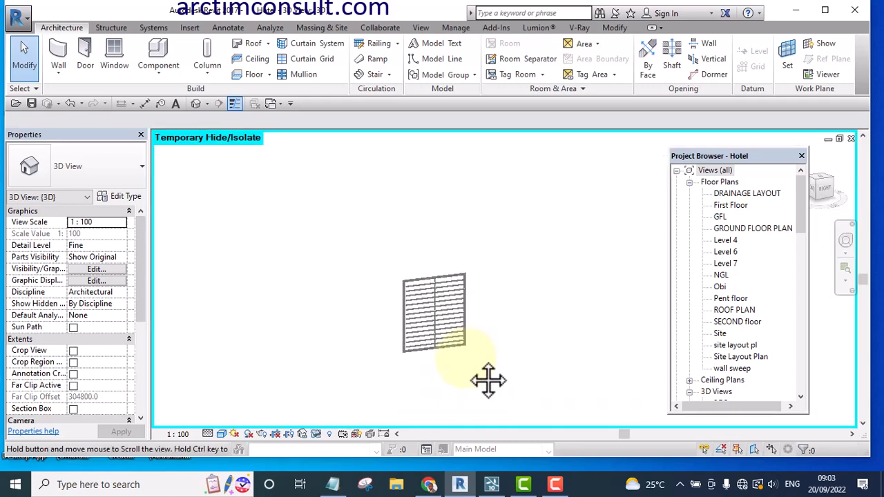
middle_click_drag(488, 380, 468, 388)
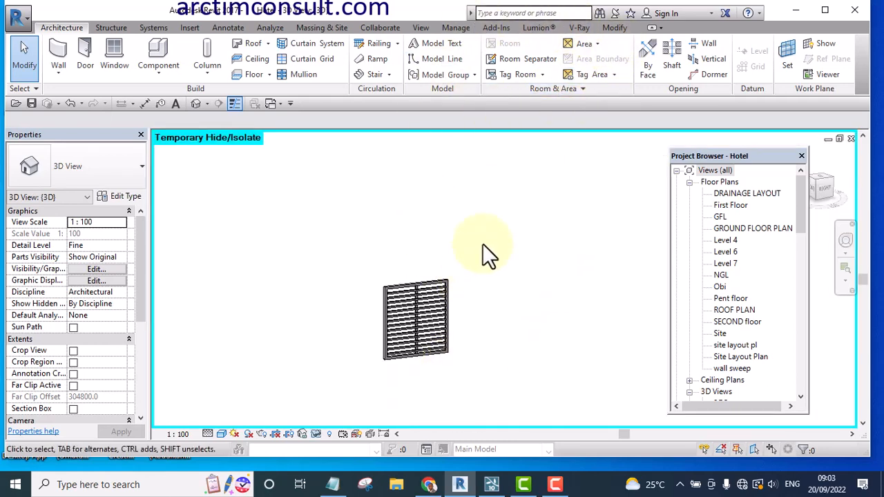
Step: Save a copy of the project as Gate 1 in the Lumion Tutorial folder, accepting the existing file save options
left_click(21, 15)
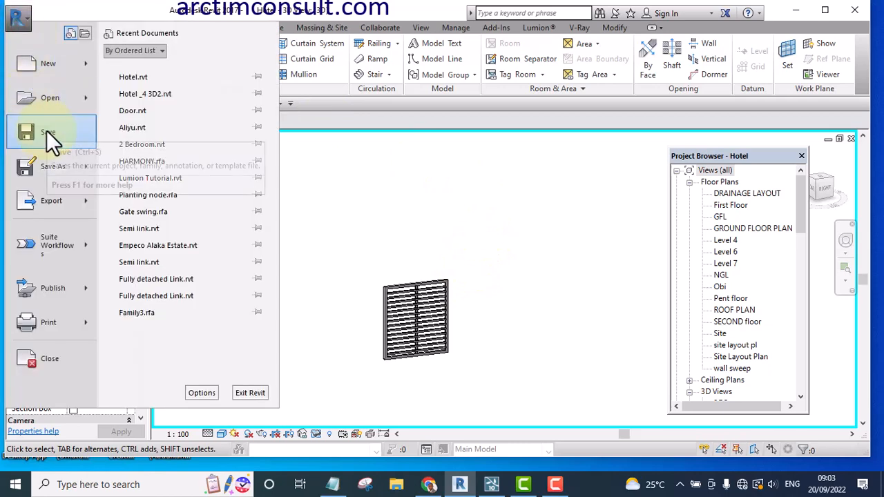
left_click(54, 169)
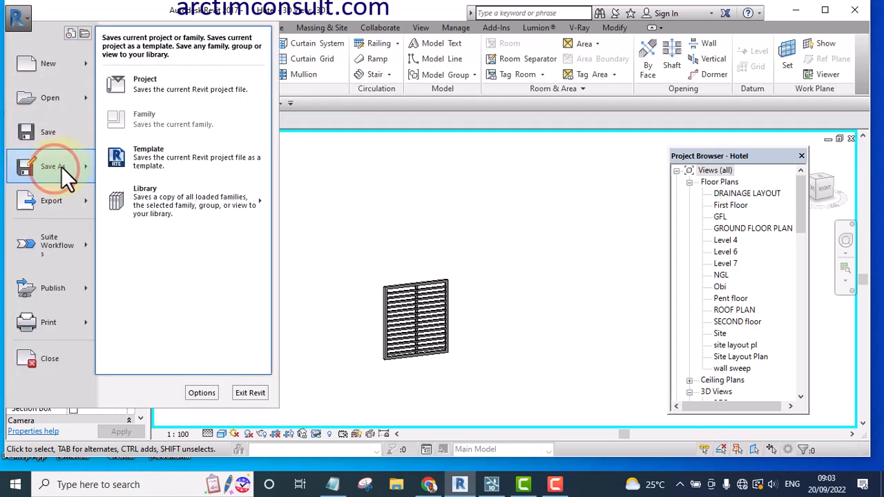
left_click(161, 83)
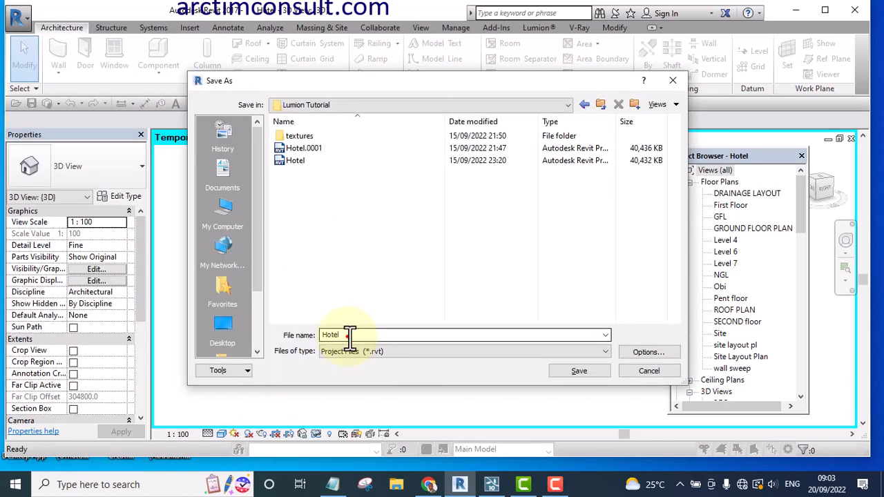
double_click(350, 336)
type("Gate")
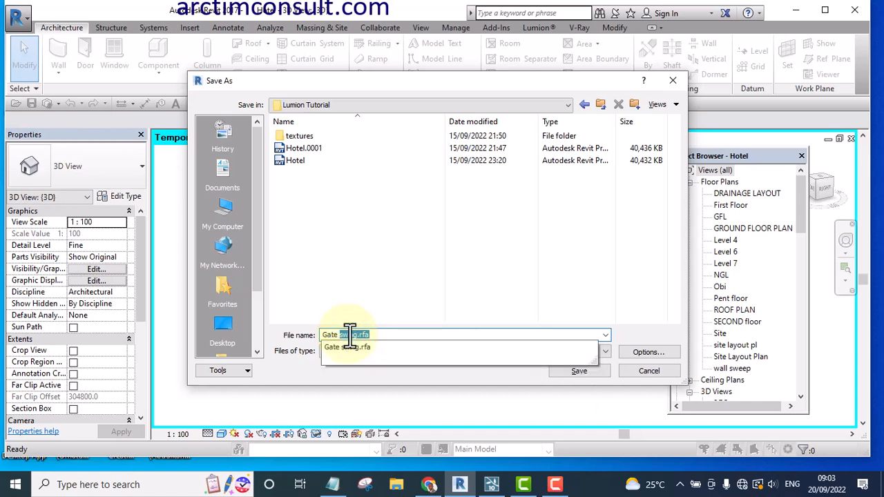
type(" 1")
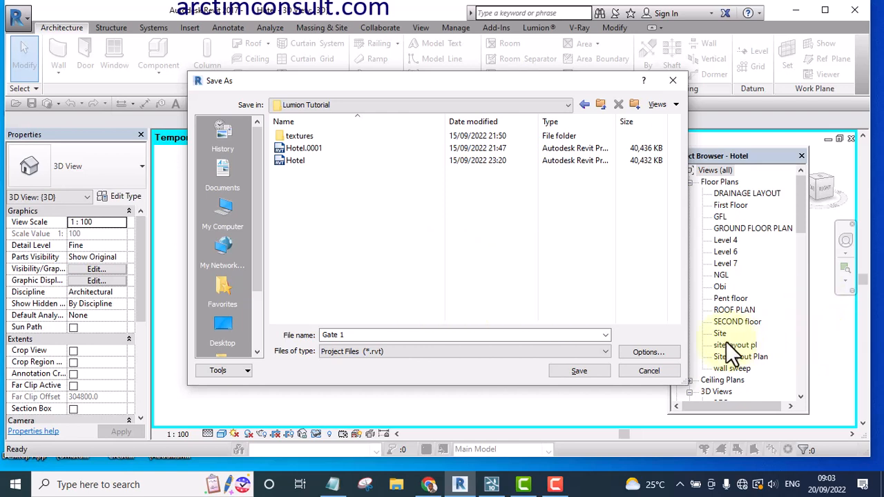
left_click(645, 352)
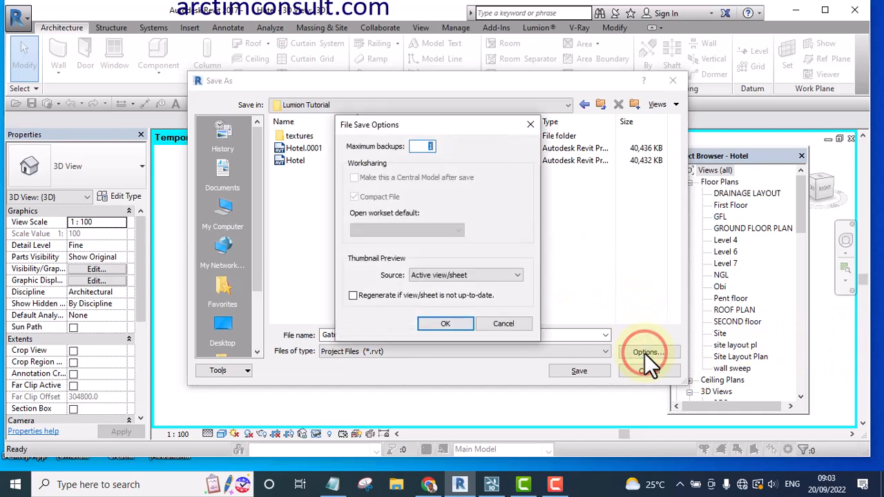
left_click(449, 323)
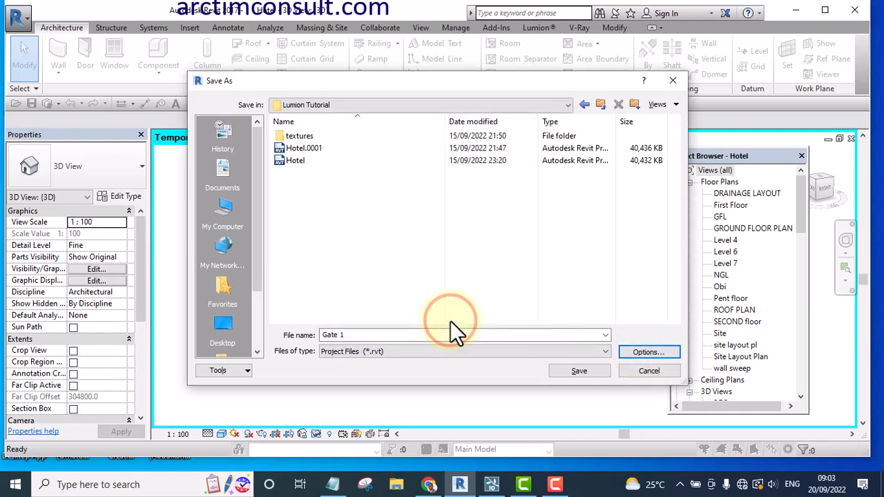
left_click(574, 370)
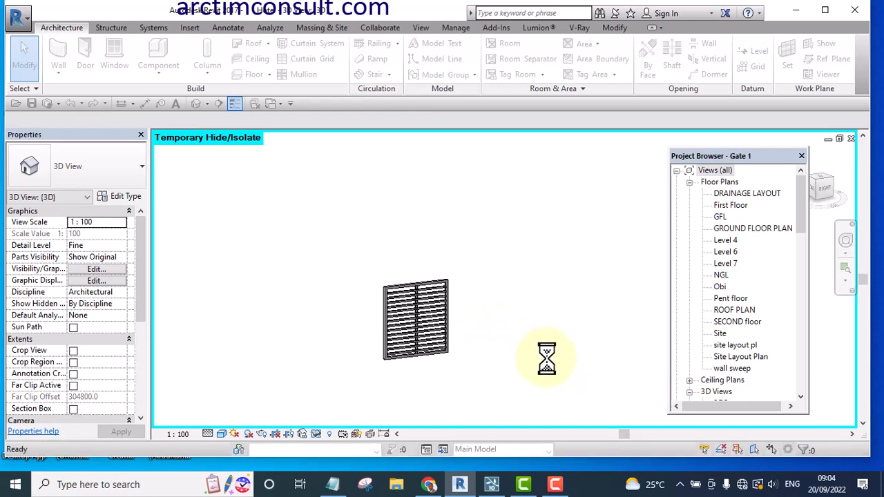
Step: Close the Gate 1 project and reopen the Hotel project
scroll(549, 328, "down", 5)
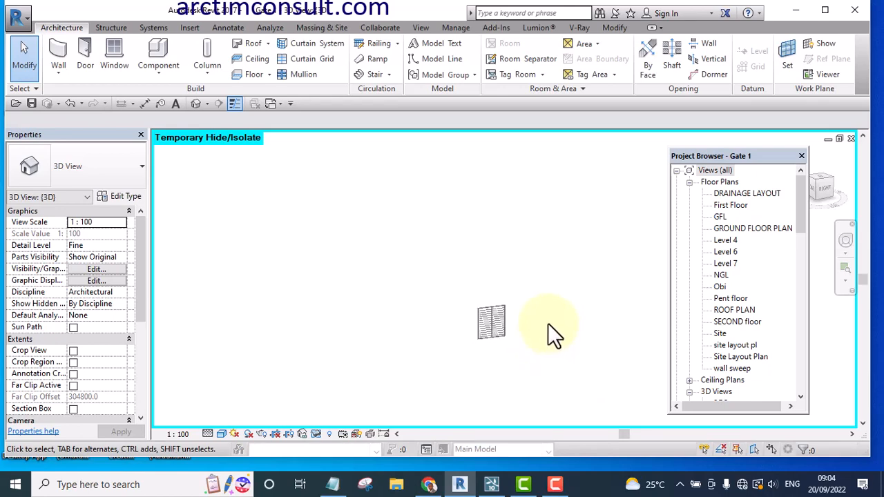
middle_click_drag(548, 324, 514, 301)
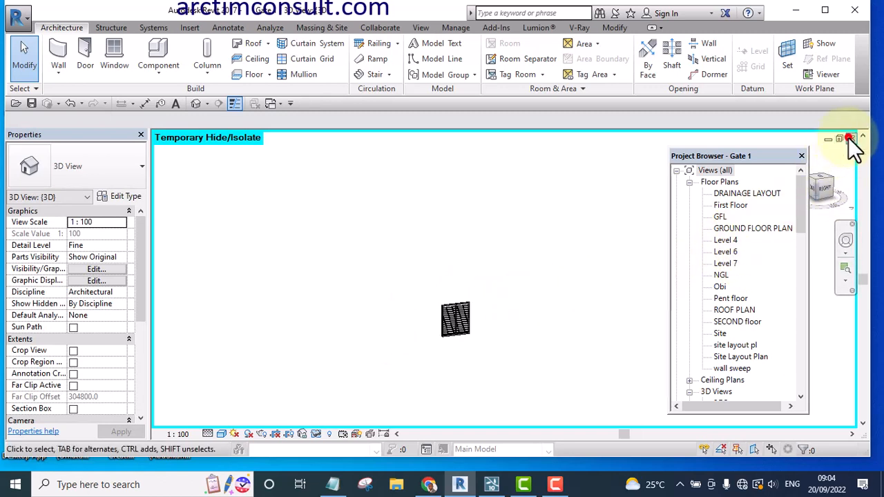
left_click(851, 140)
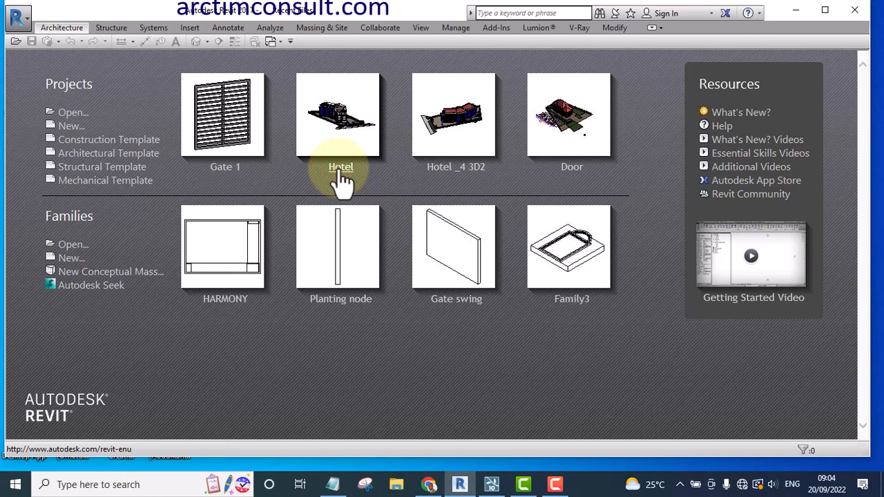
left_click(340, 167)
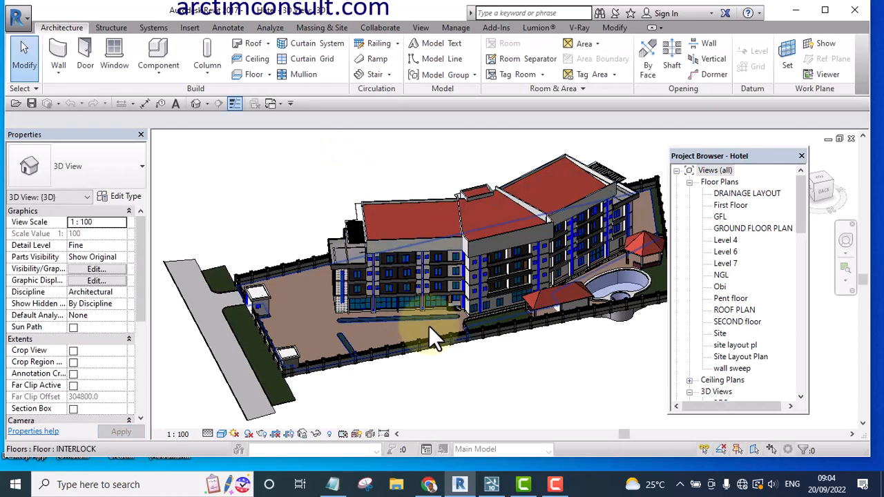
Step: Delete both main gate leaves and the small pedestrian gate beside the gatehouse from the hotel's entrance
middle_click_drag(365, 421, 517, 362, "shift")
scroll(487, 326, "up", 5)
scroll(484, 319, "down", 6)
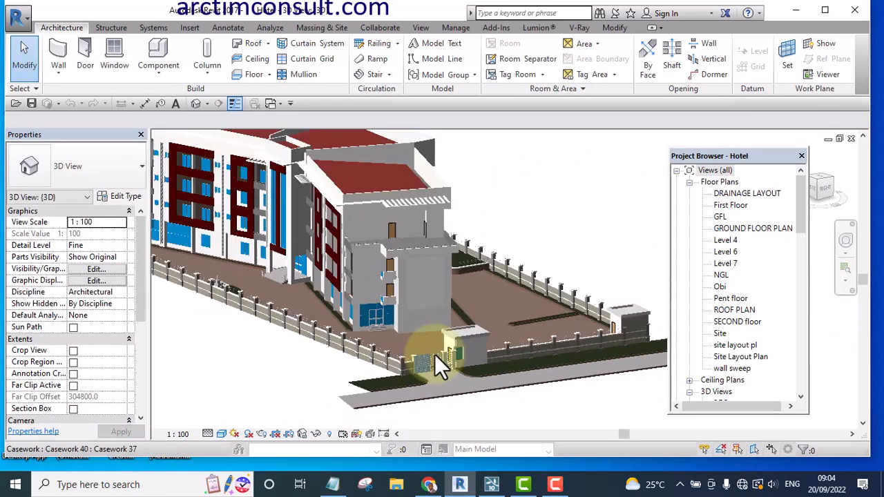
middle_click_drag(529, 409, 454, 375, "shift")
scroll(412, 340, "up", 6)
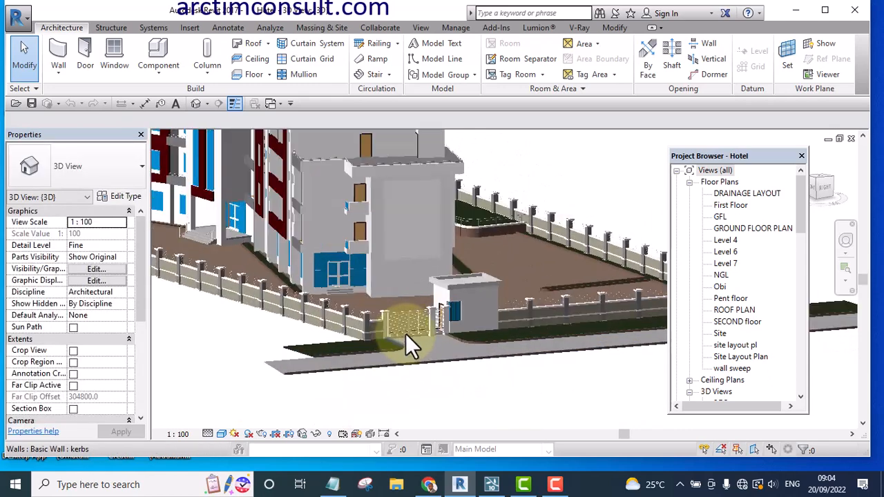
scroll(408, 330, "up", 4)
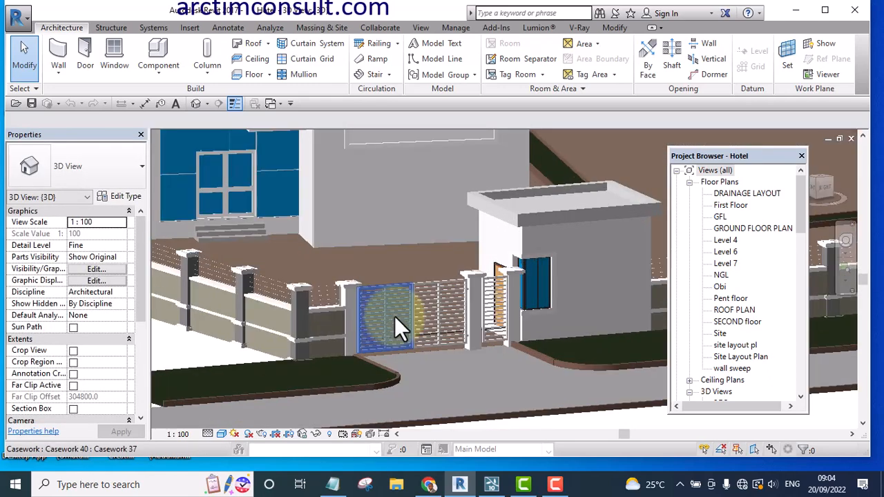
left_click(394, 315)
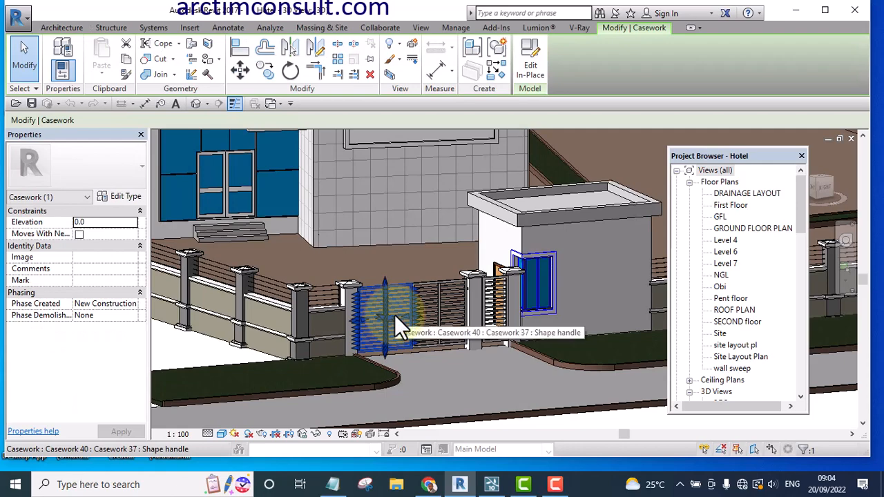
key("Delete")
left_click(428, 314)
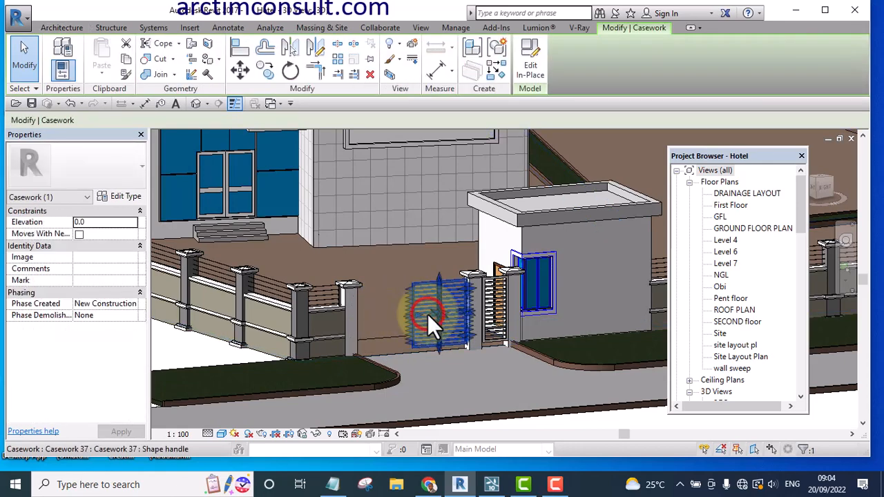
key("Delete")
left_click(496, 315)
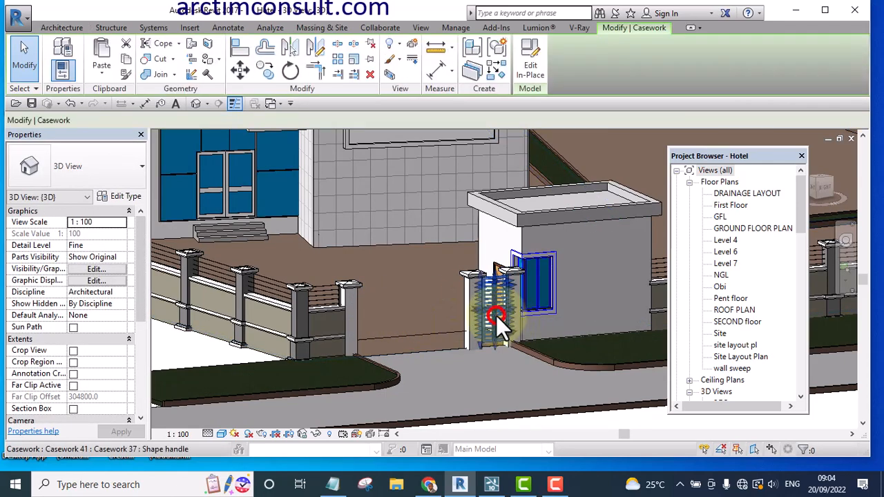
key("Delete")
Step: Export the gateless hotel to Lumion as the COLLADA file Hotel in the Lumion Tutorial folder, keeping the default options and replacing the existing file
middle_click_drag(515, 233, 594, 272)
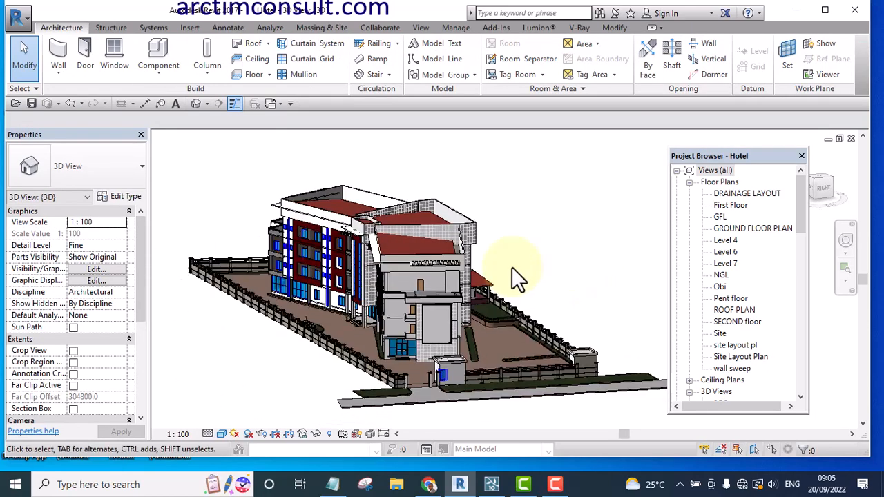
left_click(538, 28)
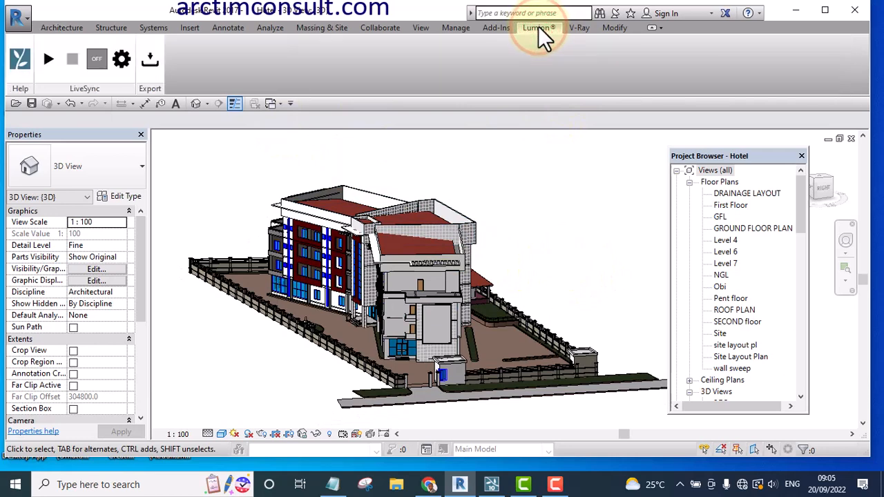
left_click(152, 60)
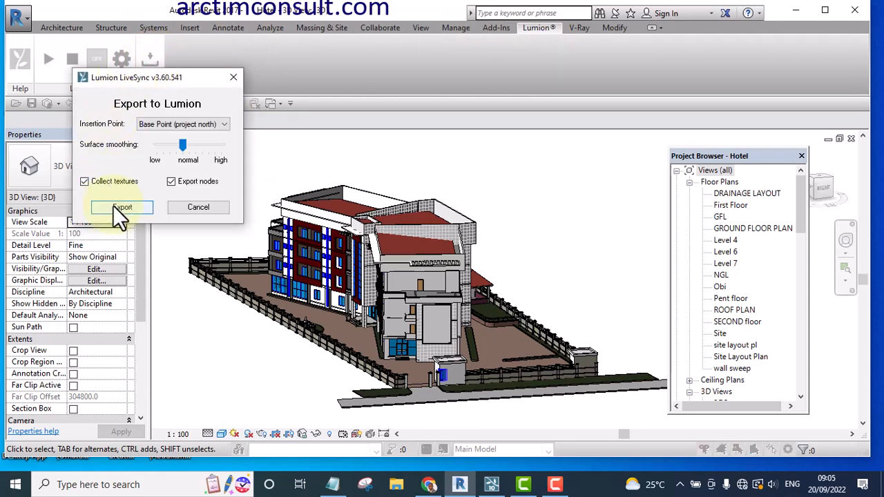
left_click(113, 205)
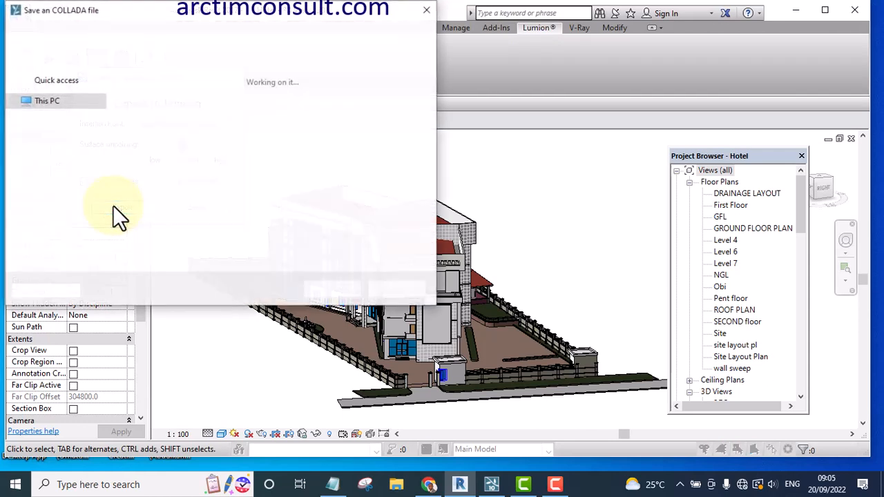
left_click(242, 107)
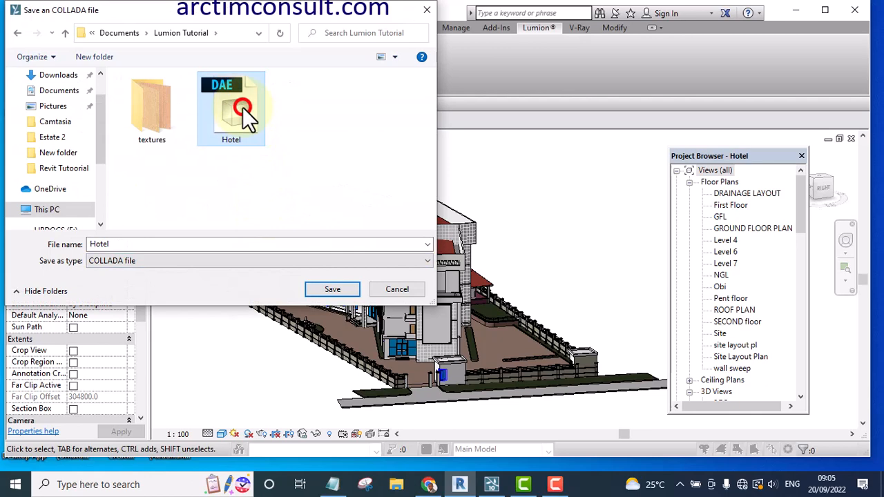
left_click(329, 289)
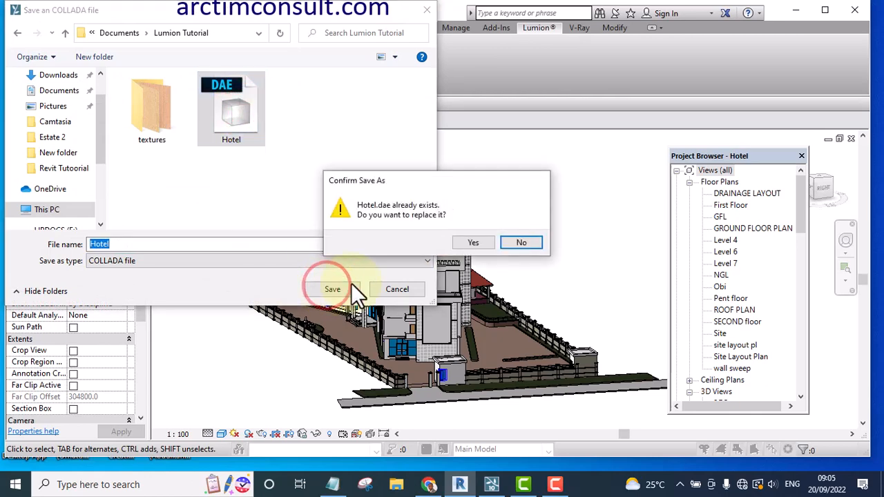
left_click(465, 243)
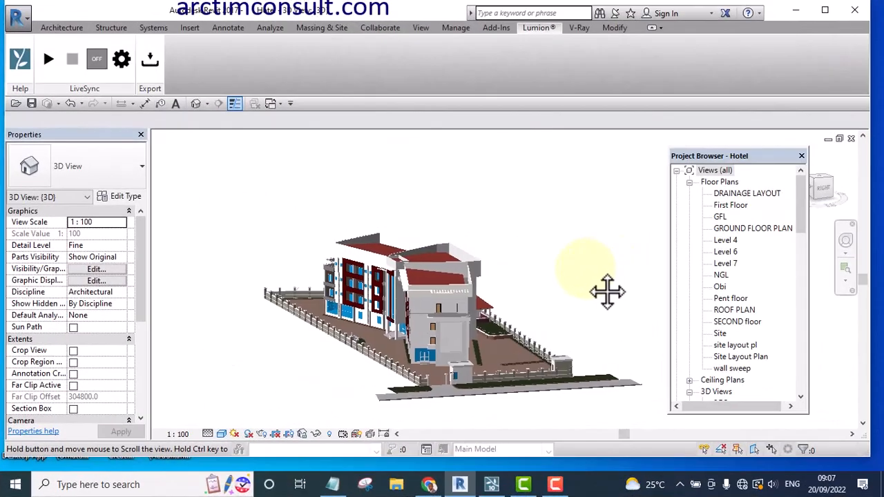
middle_click_drag(607, 291, 580, 280, "shift")
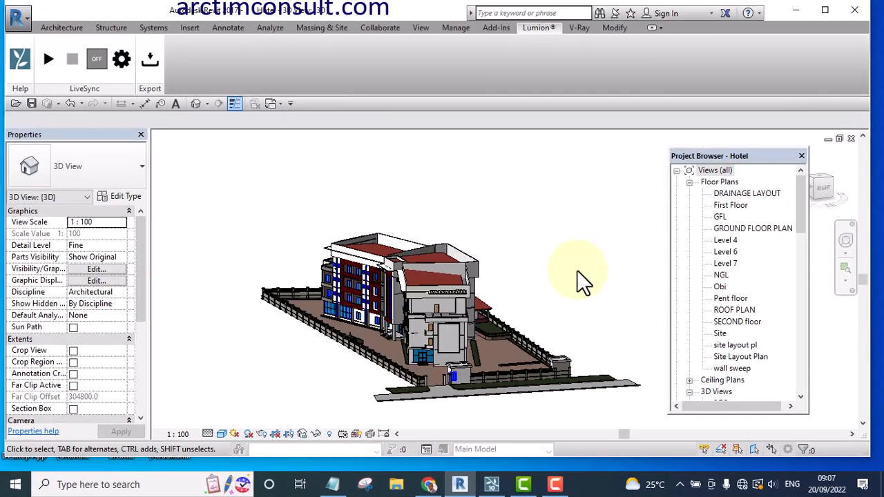
Step: Switch to Lumion and import Hotel.dae as Hotel into the Main (default) category, with animations and edges off
left_click(491, 484)
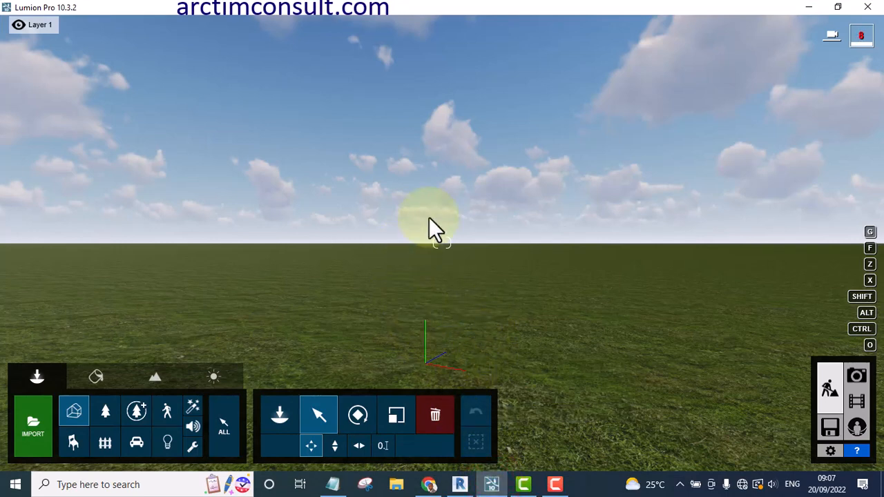
scroll(413, 290, "down", 1)
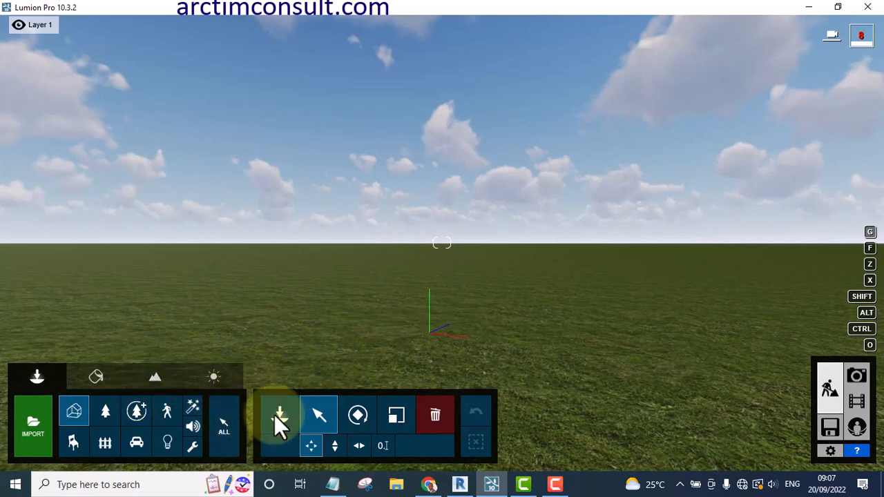
left_click(32, 423)
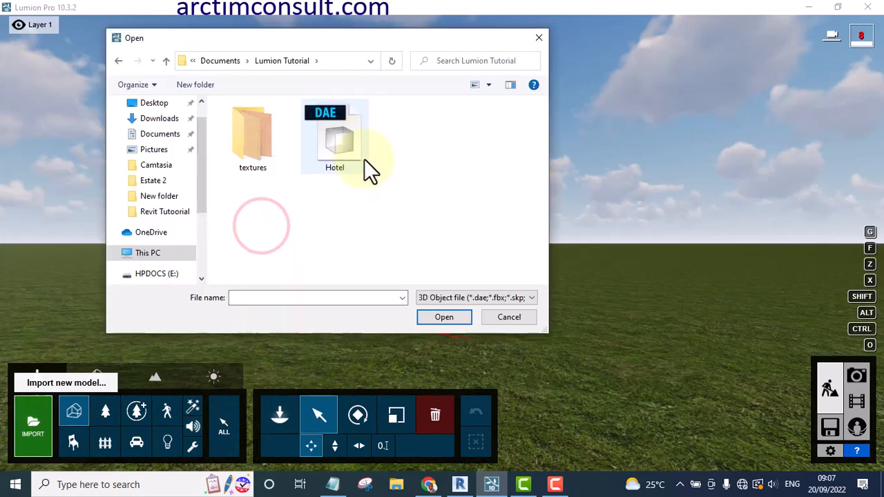
left_click(333, 138)
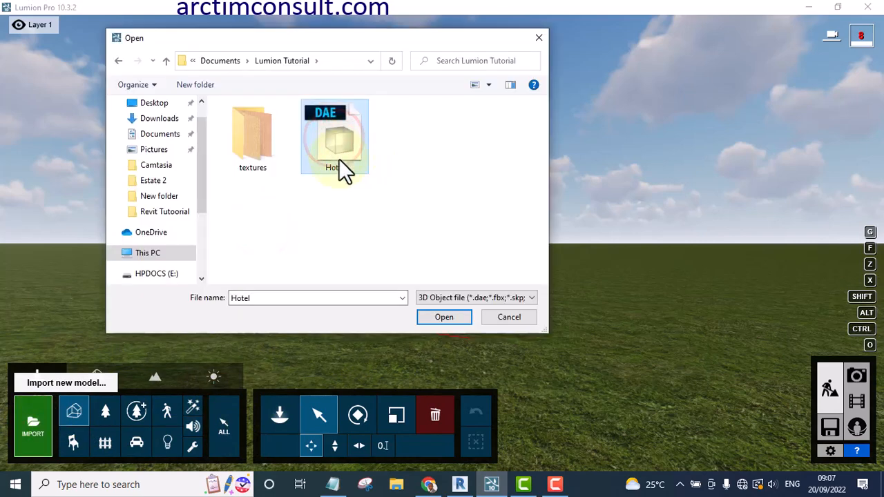
left_click(442, 316)
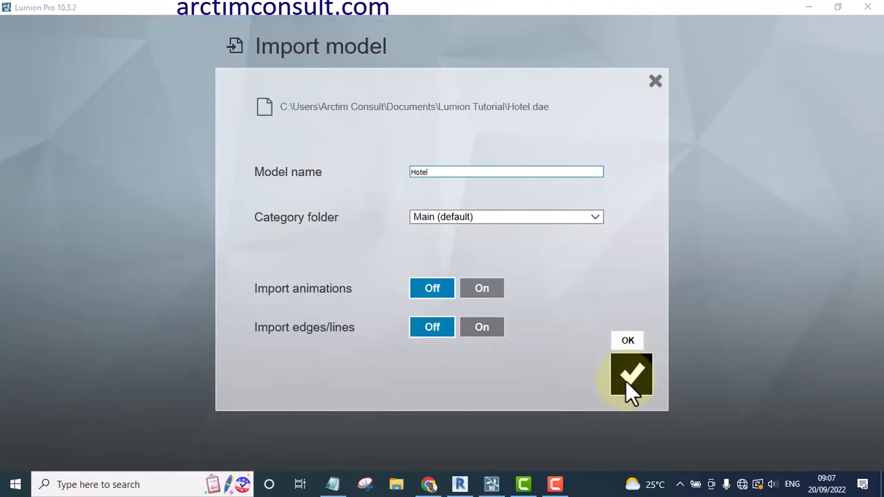
left_click(616, 380)
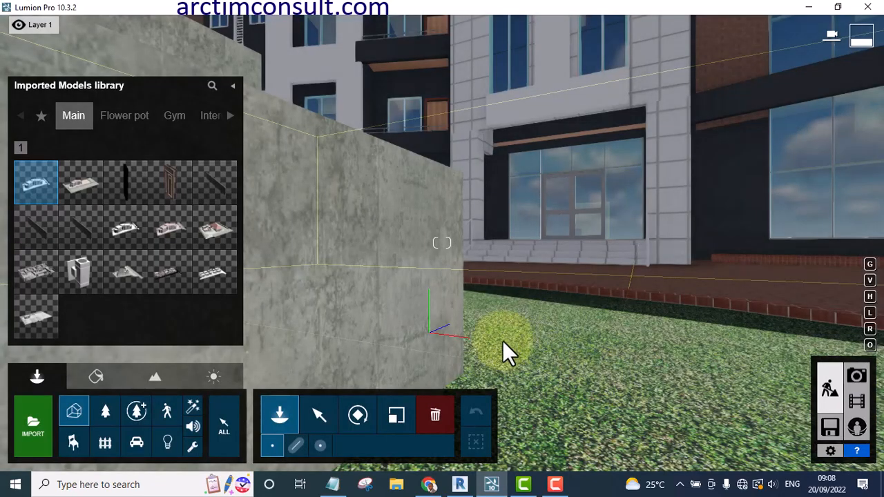
Step: Place the imported hotel model at the origin of the scene's axes
key("d")
key("s")
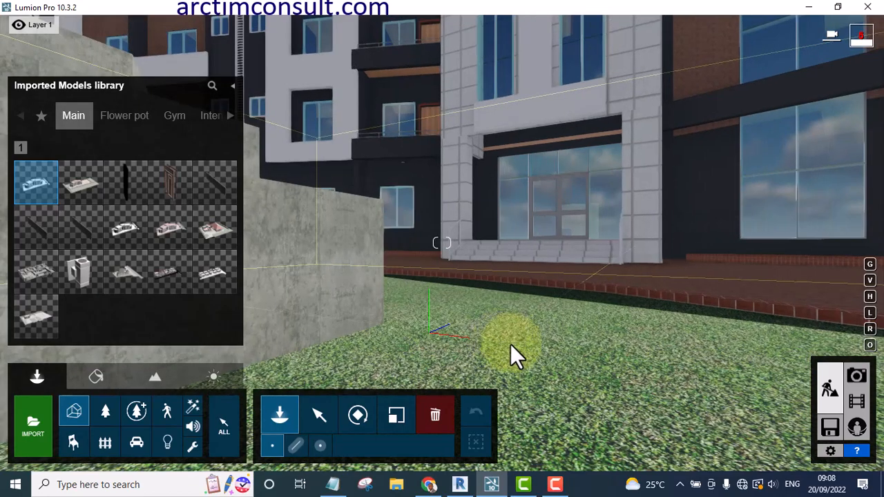
key("a")
key("d")
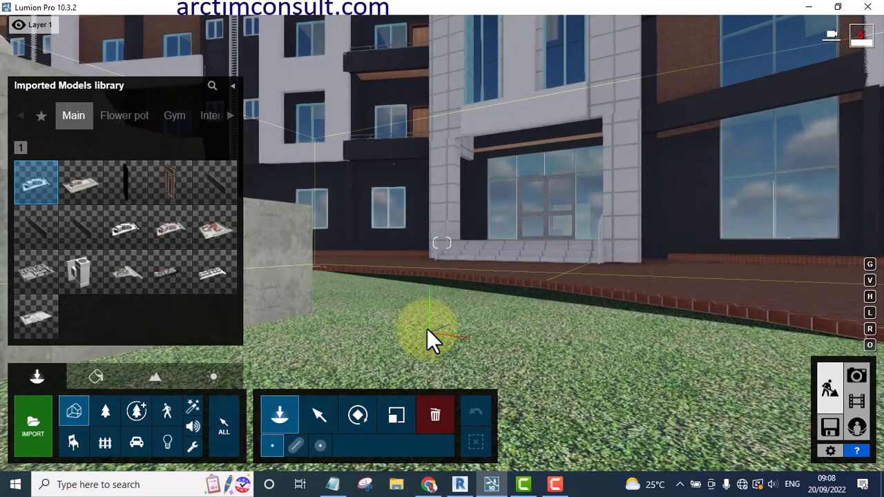
key("w")
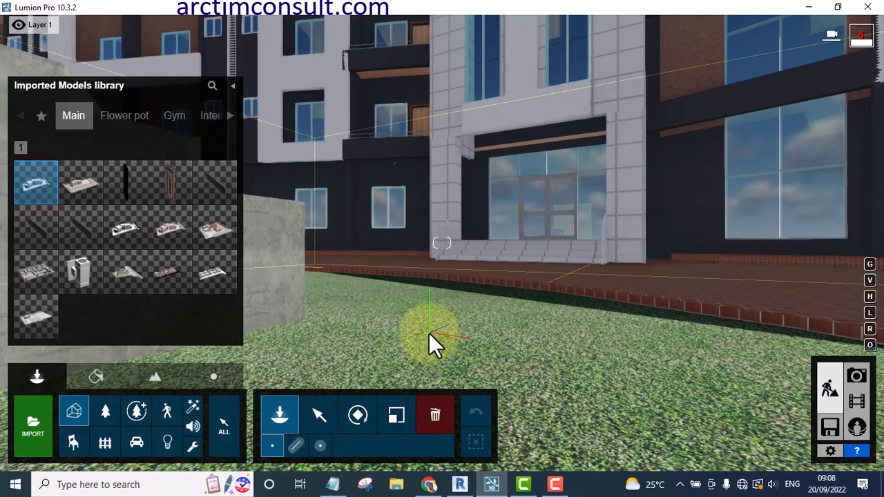
left_click(429, 332)
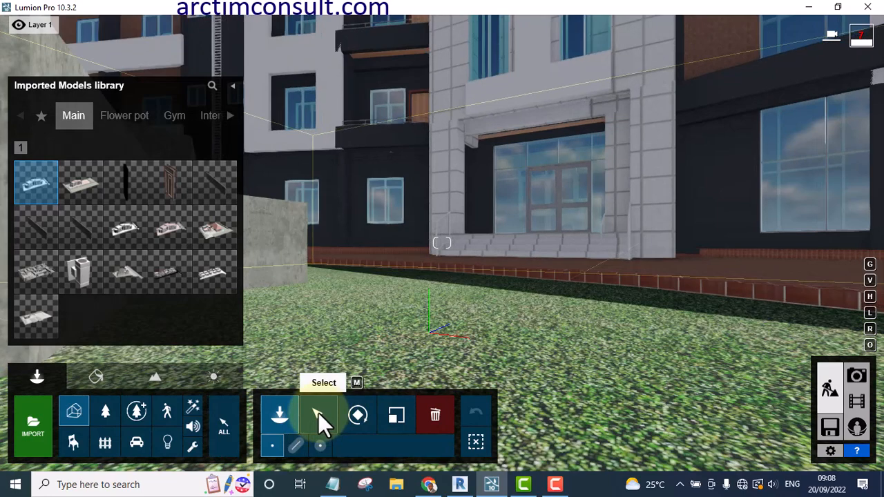
Step: Select the placed hotel model by its placement node beside the perimeter fence
left_click(319, 413)
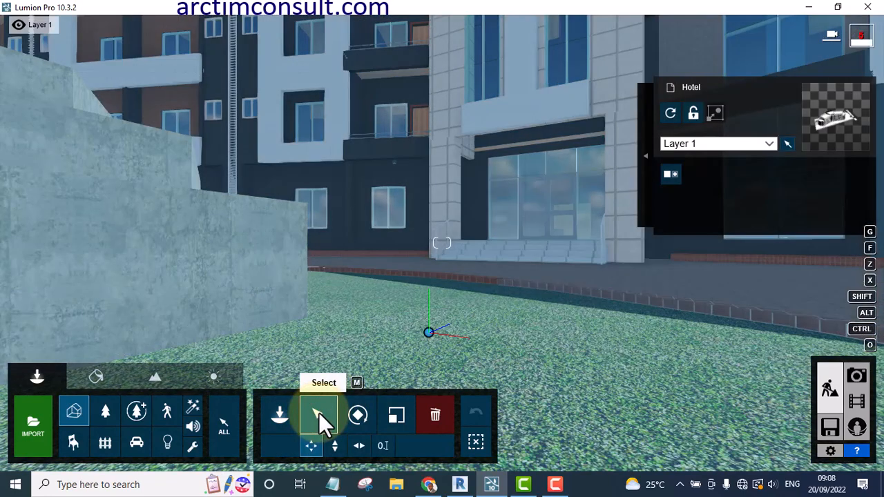
scroll(542, 308, "down", 3)
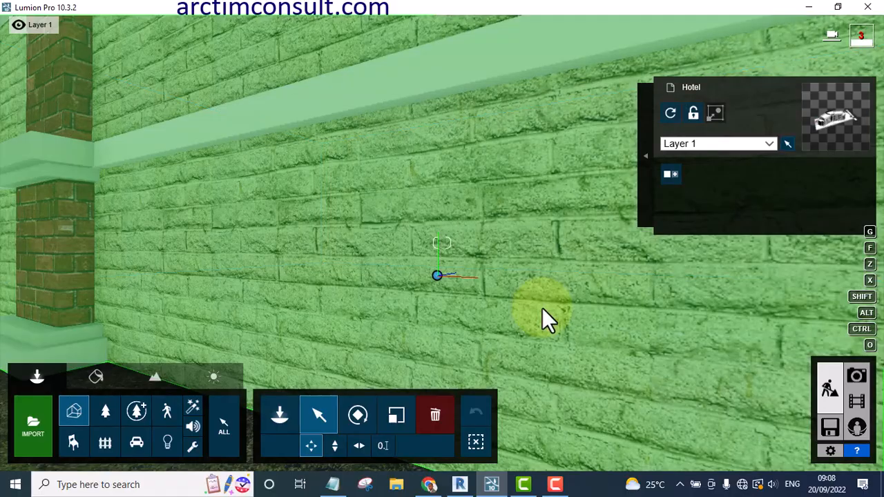
scroll(541, 307, "down", 5)
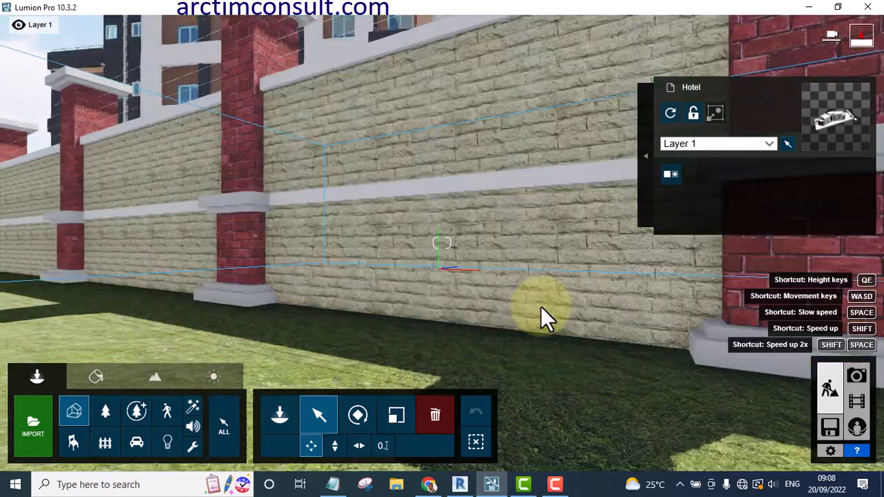
key("q")
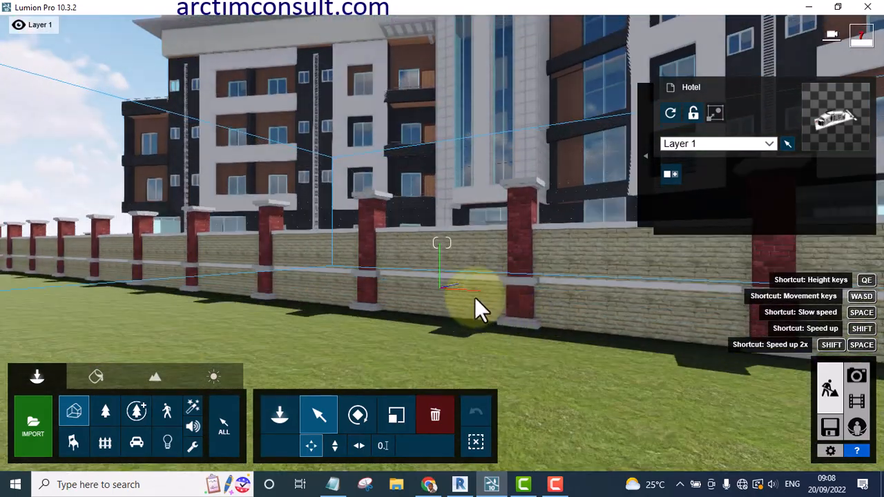
key("s")
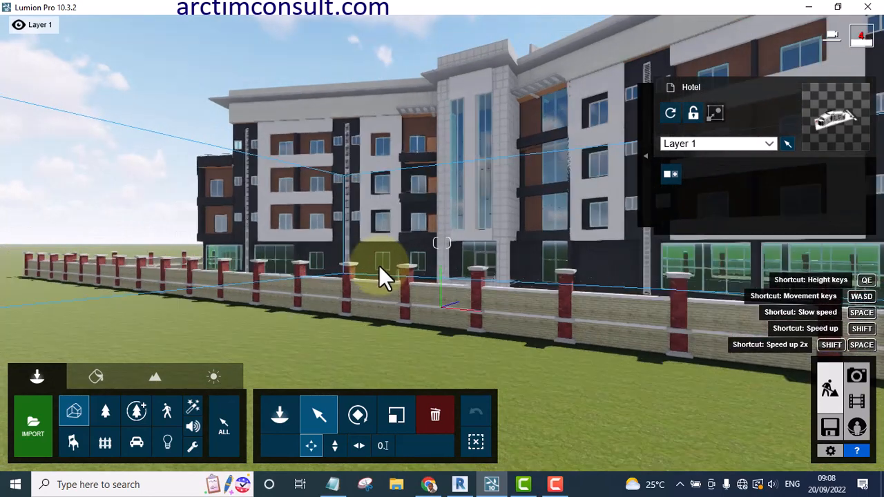
key("s")
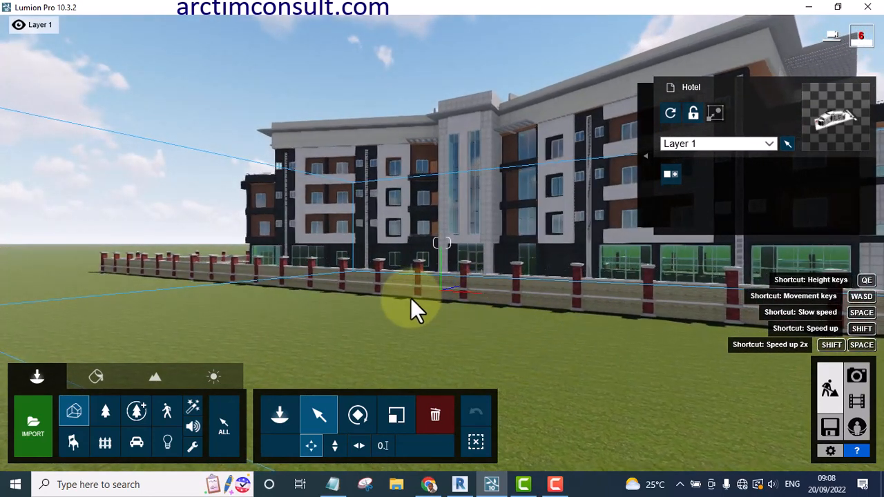
left_click(442, 310)
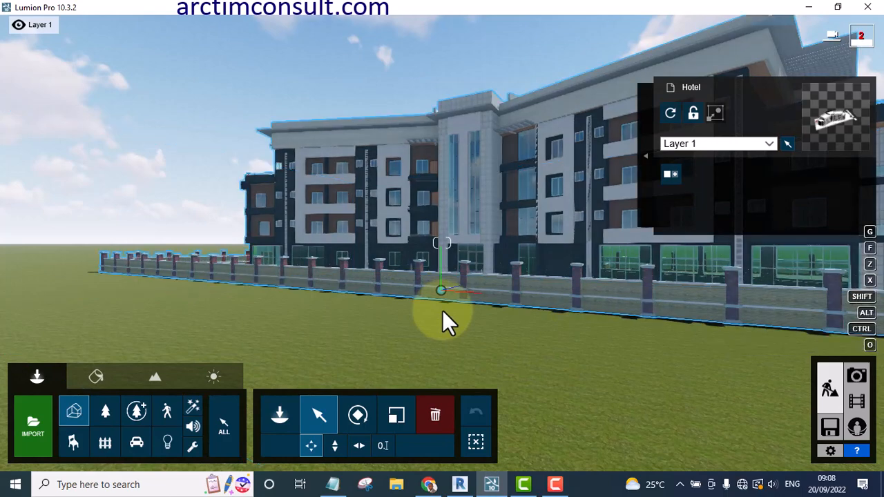
right_click_drag(442, 310, 459, 370)
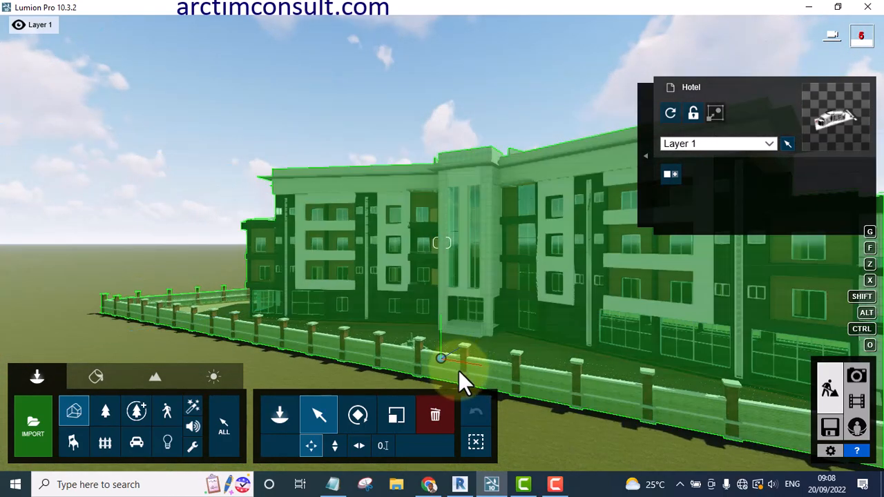
left_click(442, 358)
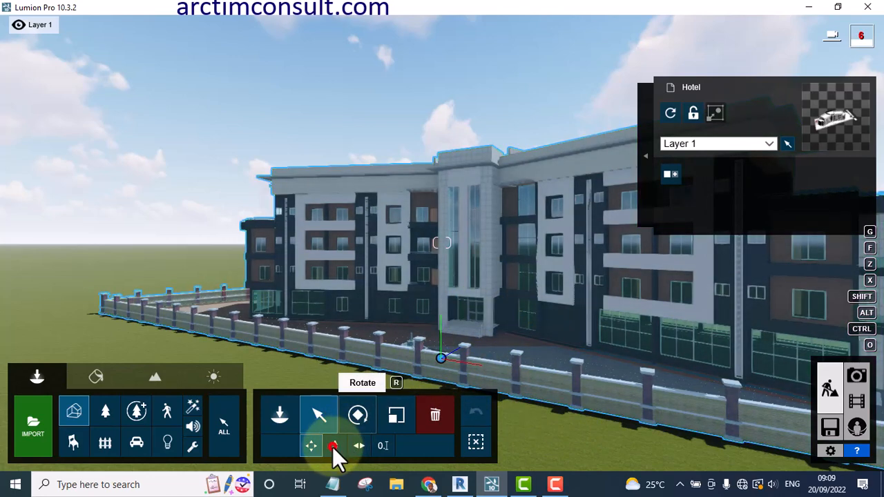
Step: Raise the hotel by entering a Y position of 5.11 m, keeping X at 0 and Z at -0.01
left_click(333, 445)
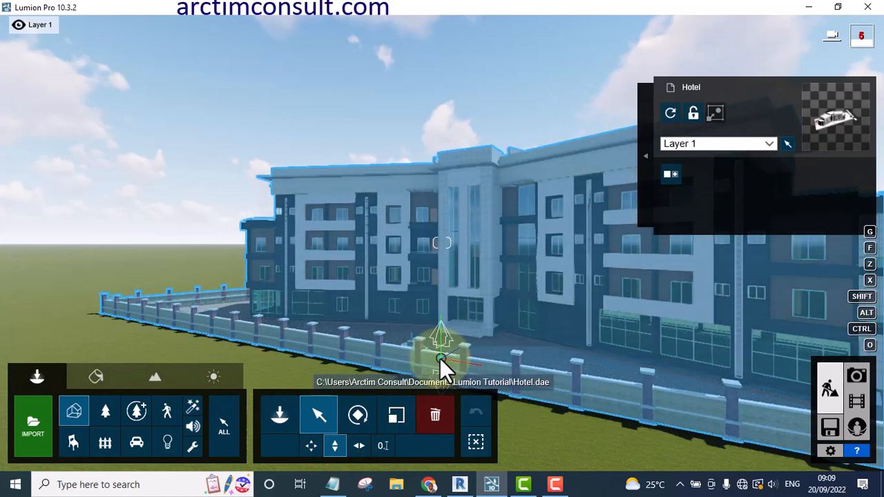
left_click(382, 446)
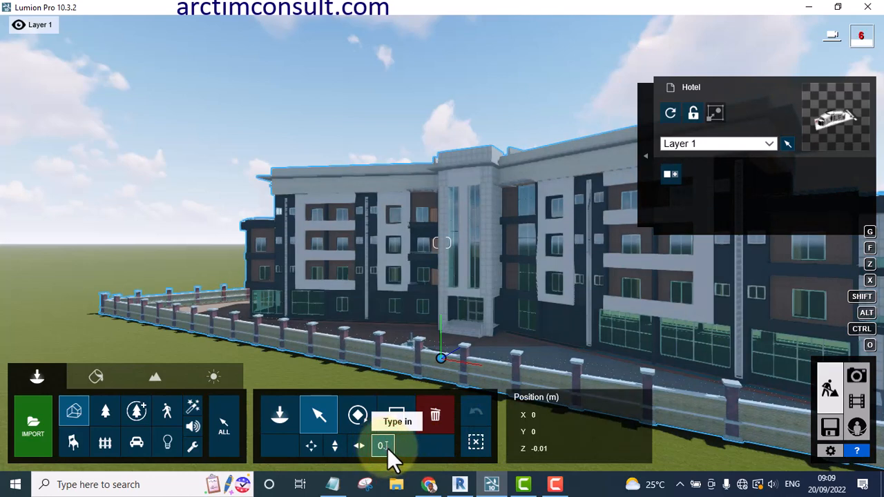
left_click(536, 447)
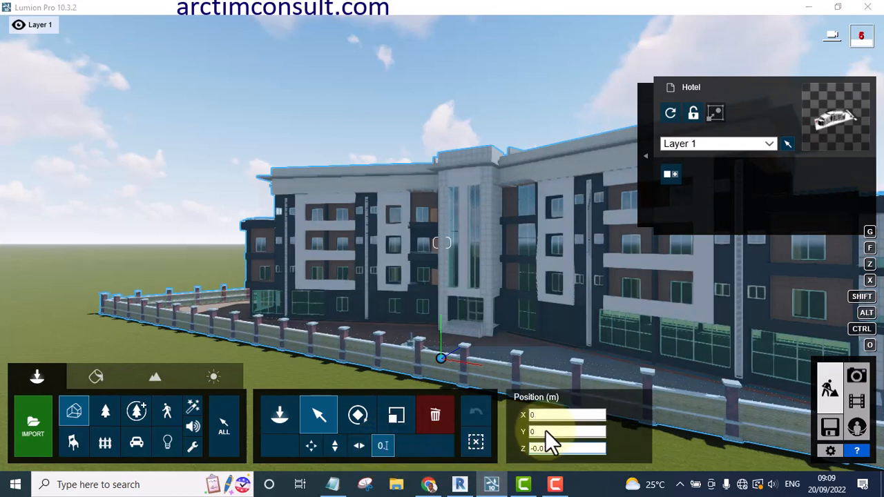
left_click(542, 432)
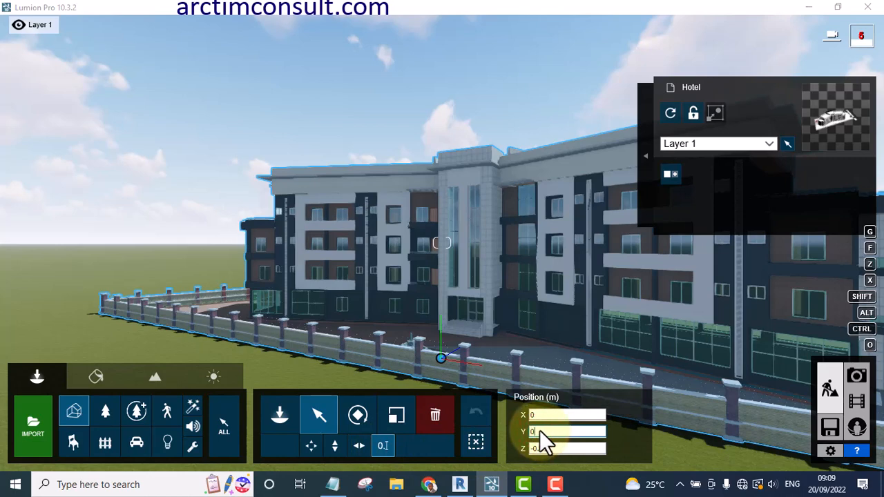
left_click_drag(539, 430, 527, 431)
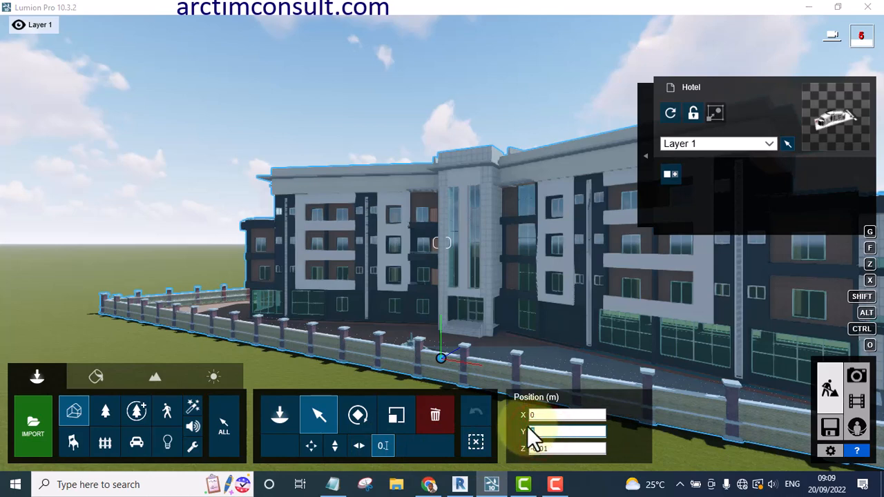
type("0")
key("Return")
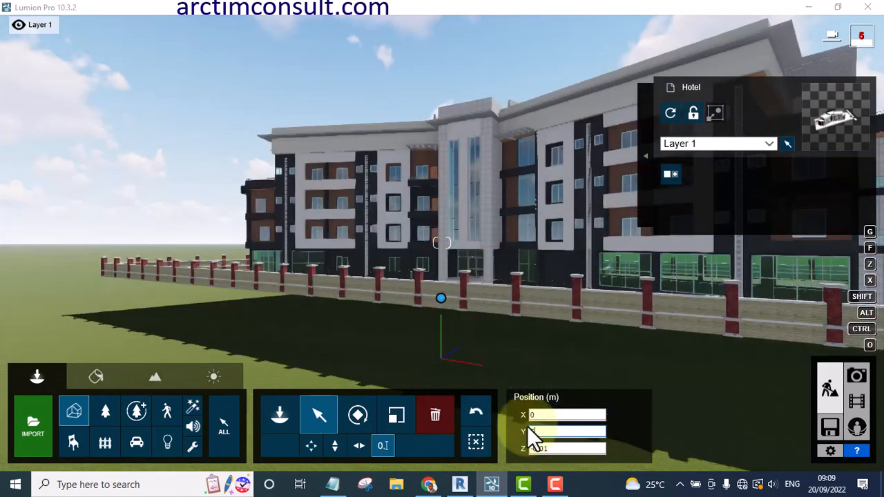
type(".")
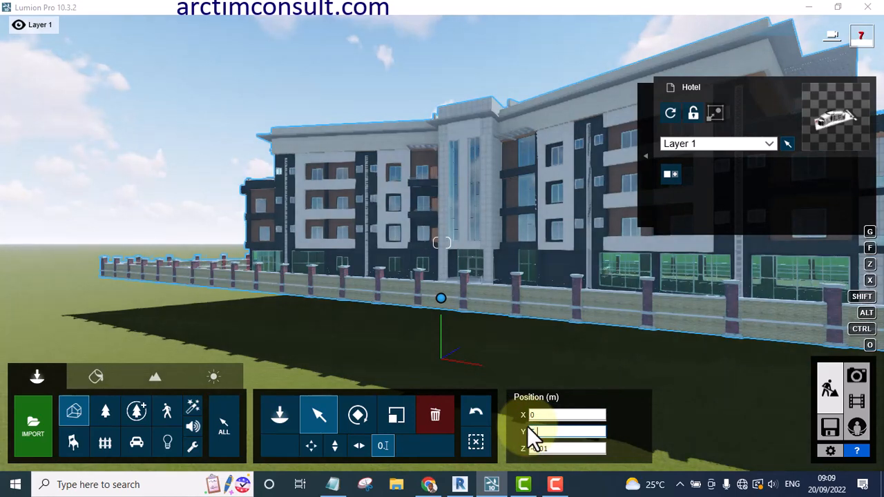
type("1")
key("Return")
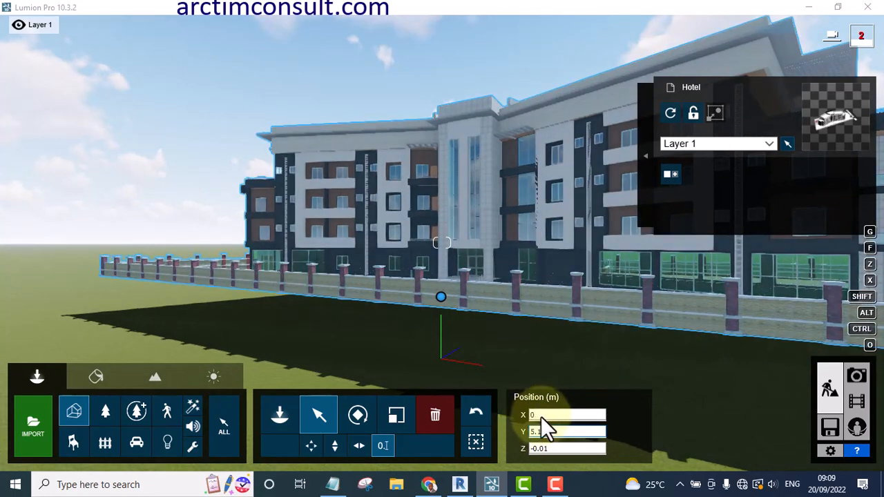
type("1")
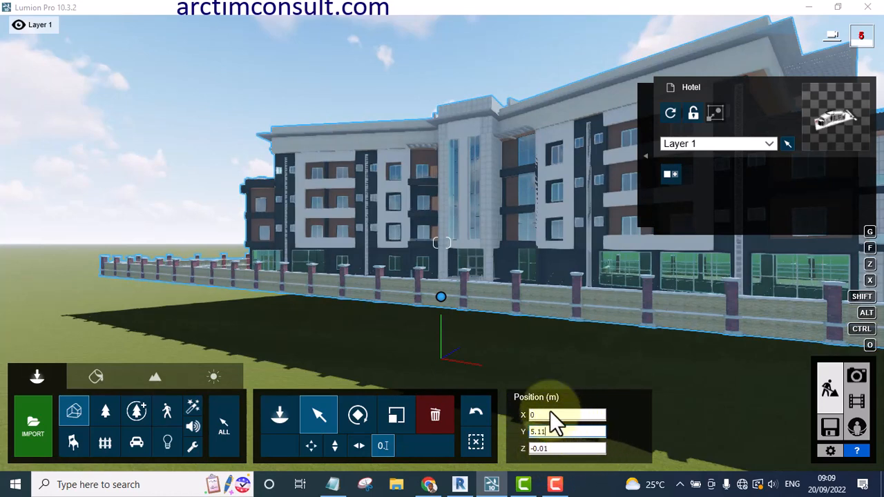
left_click(550, 413)
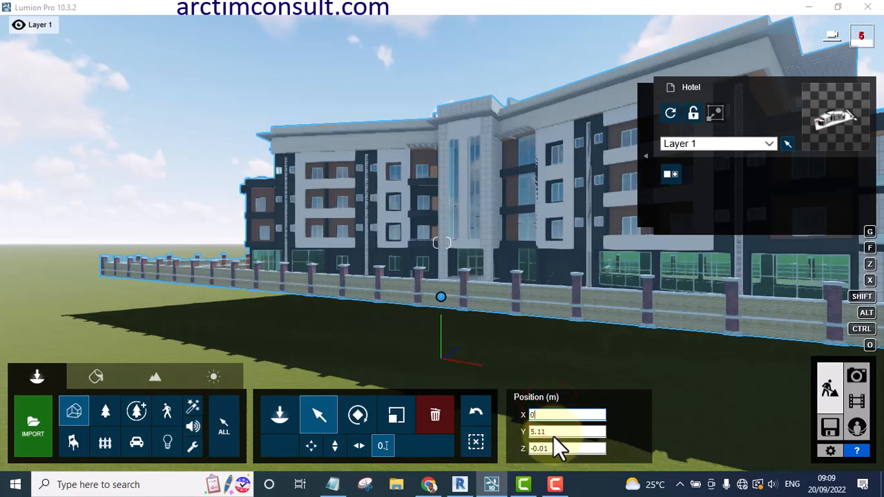
left_click(542, 233)
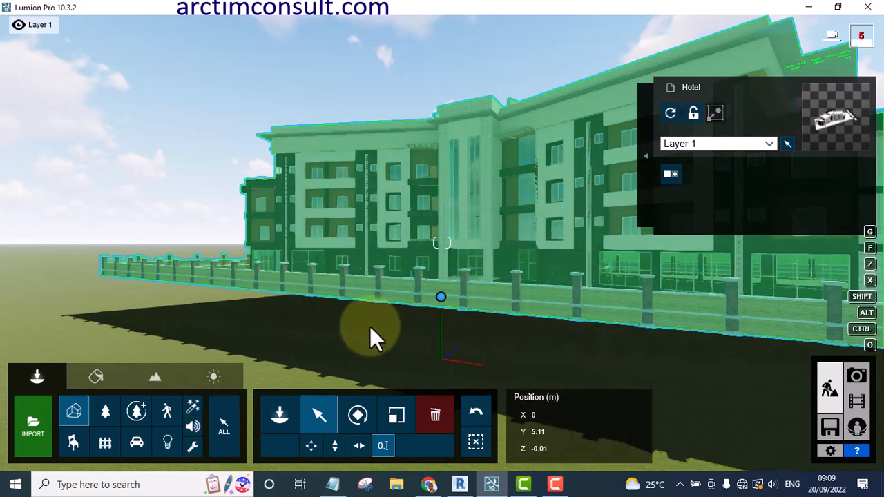
Step: Store a camera view of the gateless entrance, with the fence corner, gatehouse and driveway, in photo slot 1
key("s")
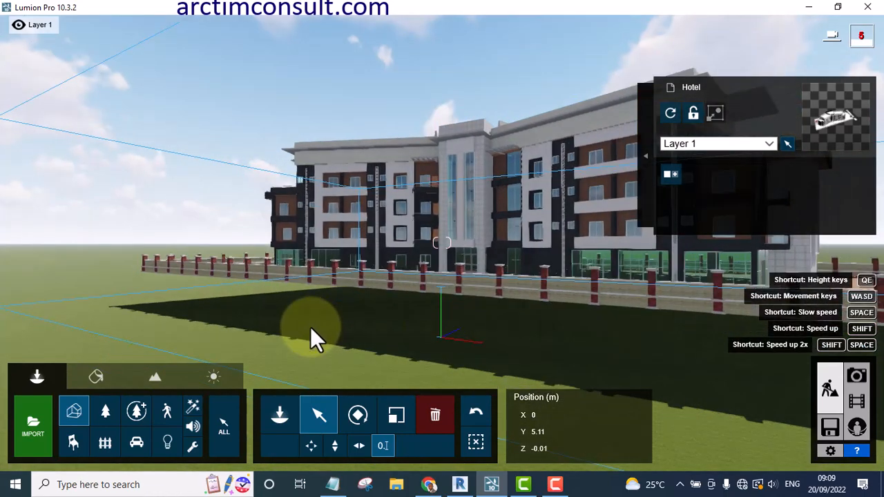
key("s")
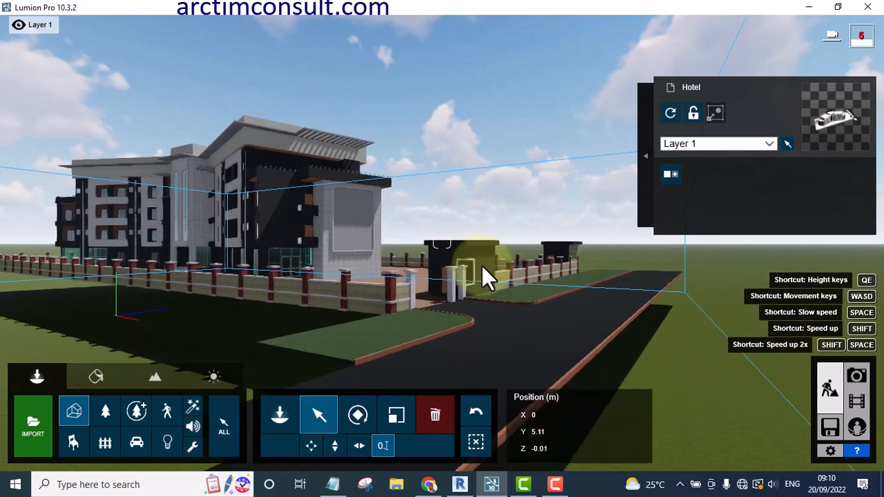
key("w")
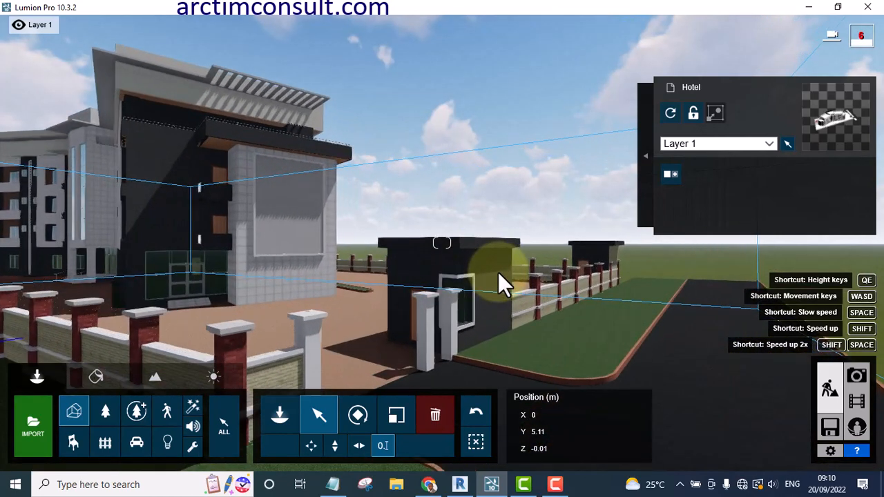
key("d")
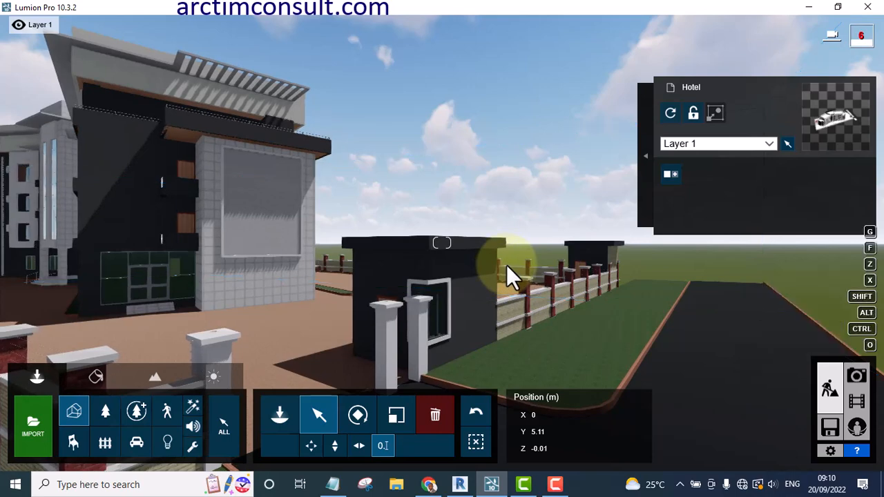
key("a")
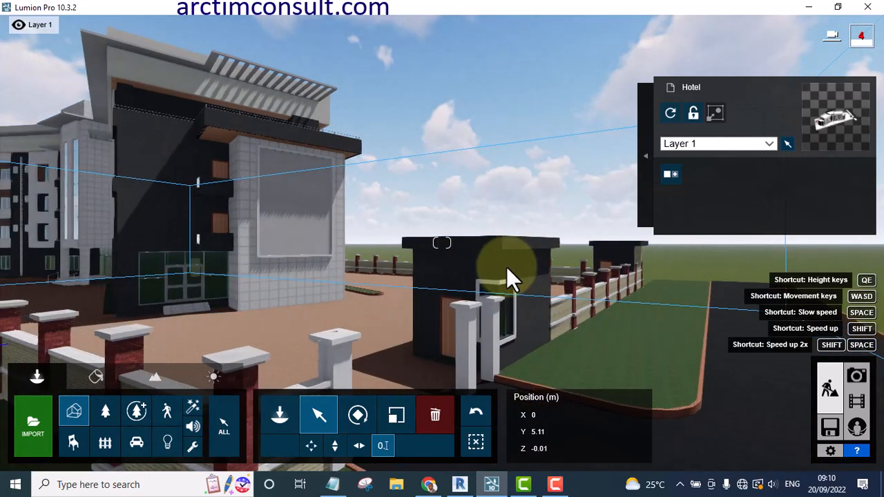
key("w")
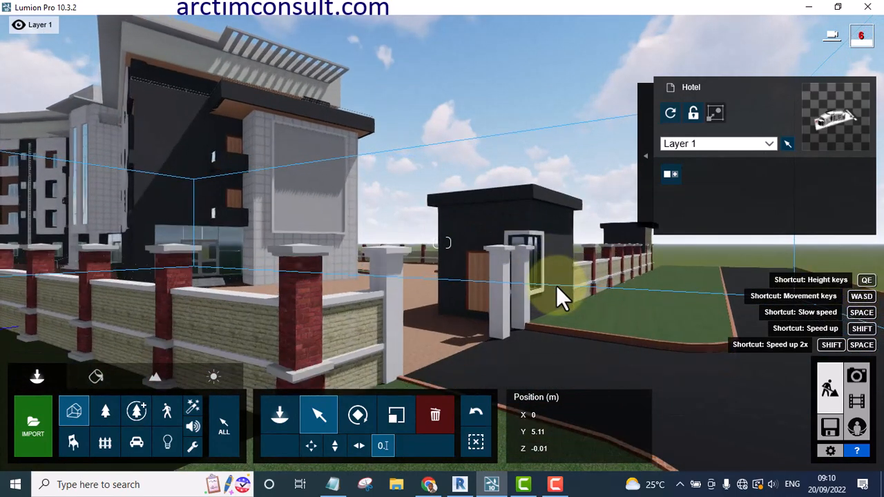
key("q")
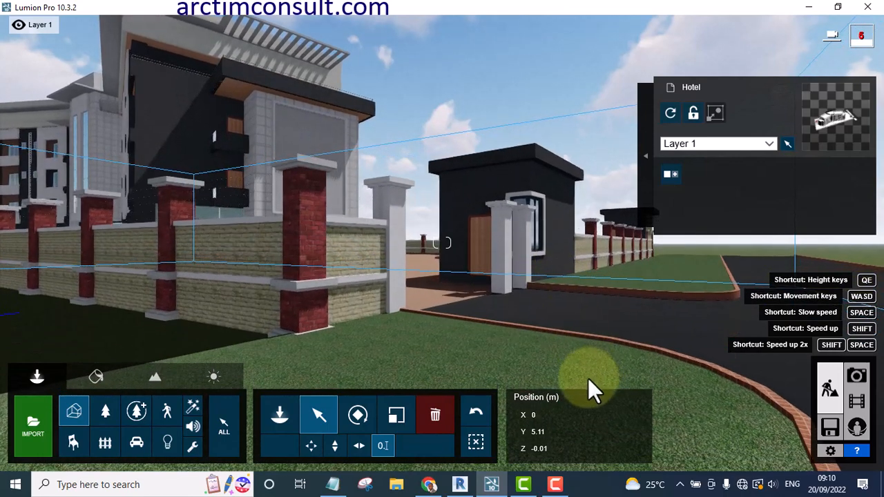
left_click(498, 211)
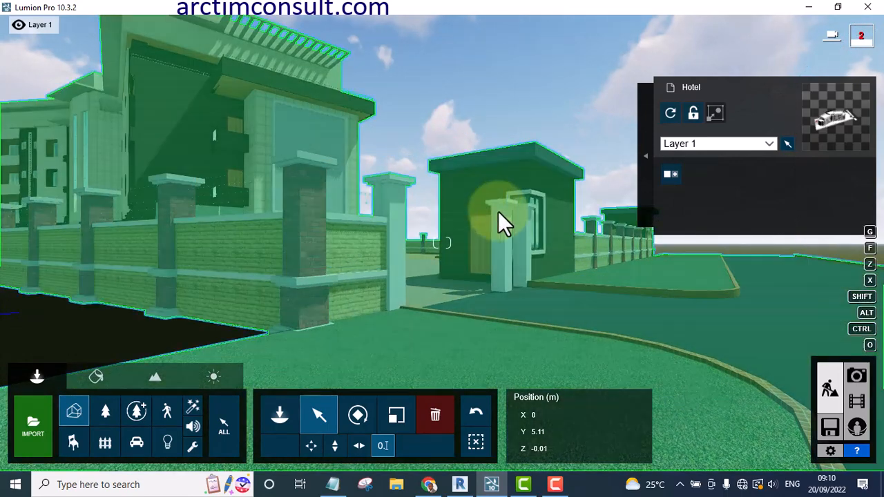
left_click(857, 375)
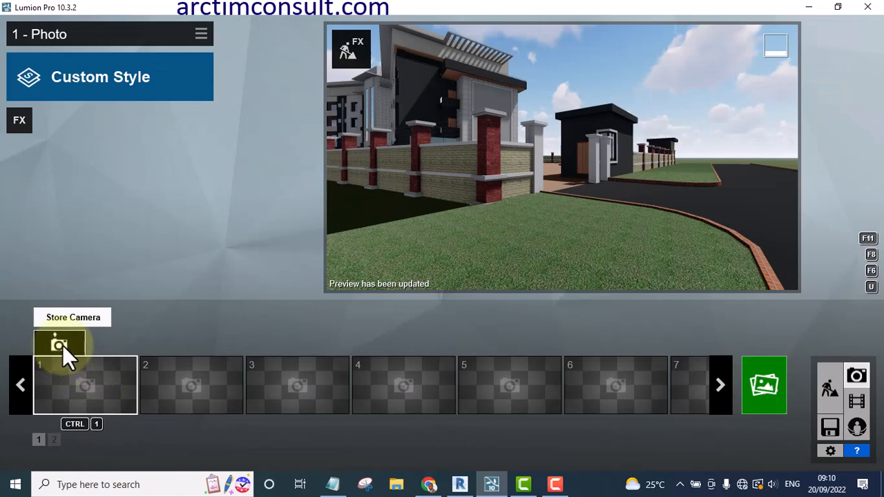
left_click(62, 343)
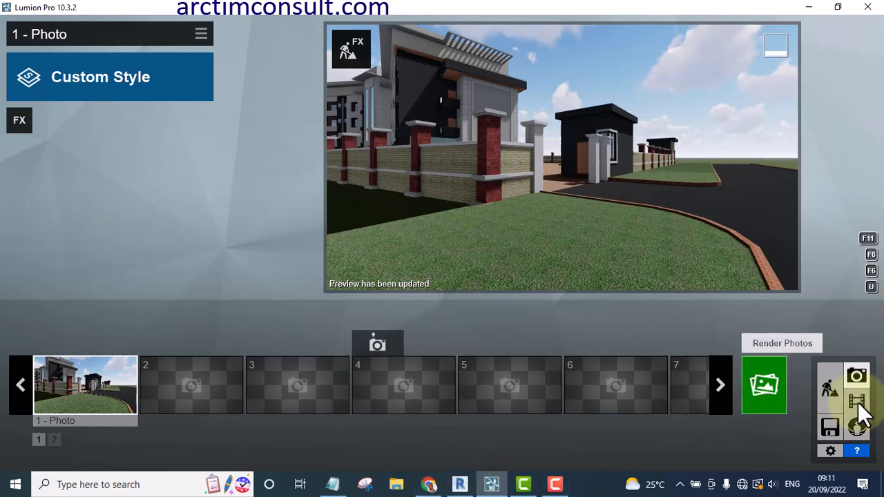
Step: Save the Lumion project under the name Hotel in the Lumion Tutorial folder
left_click(831, 425)
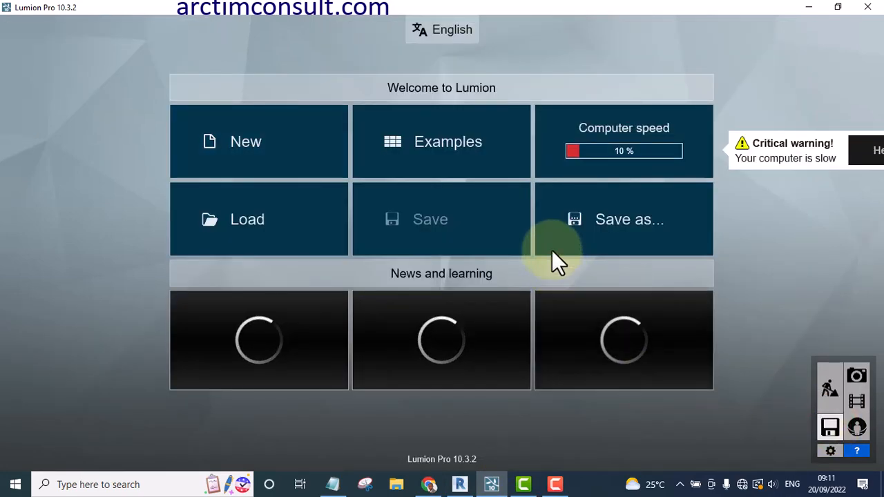
left_click(622, 217)
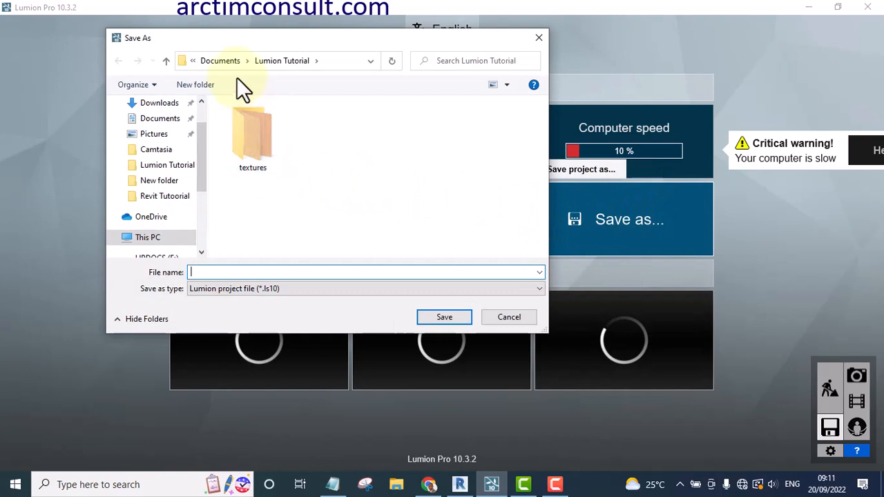
left_click(219, 272)
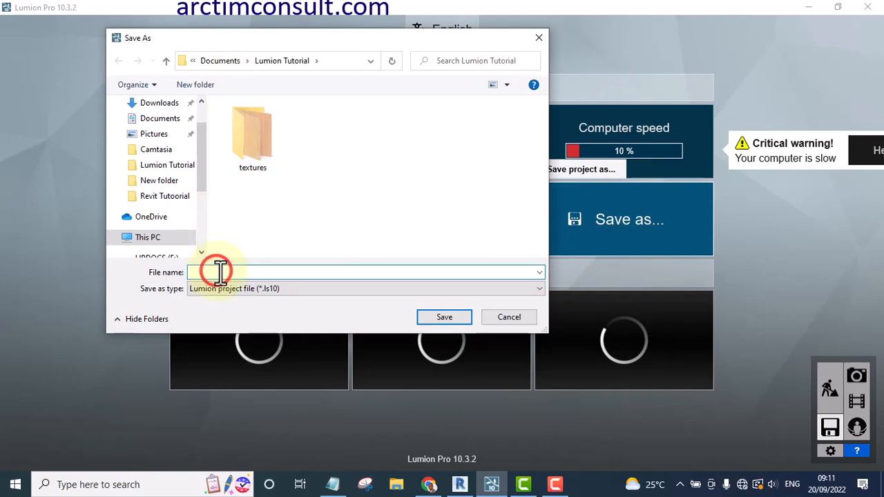
type("Hotel")
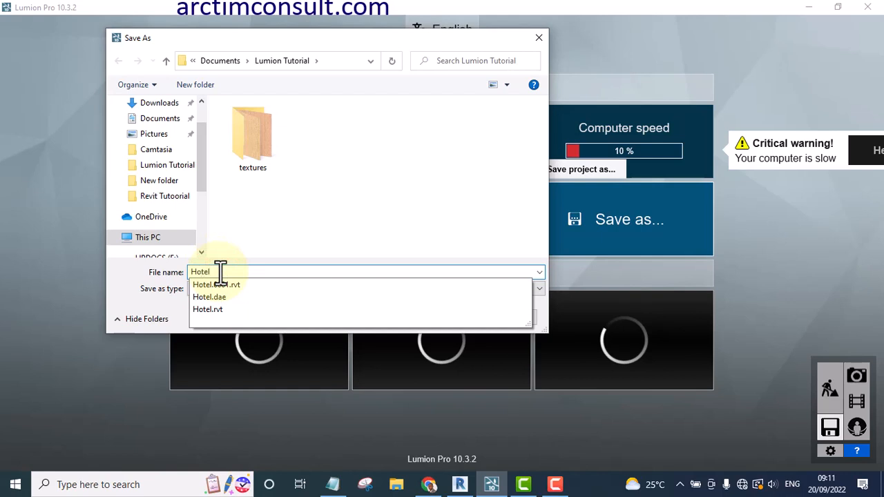
left_click(286, 171)
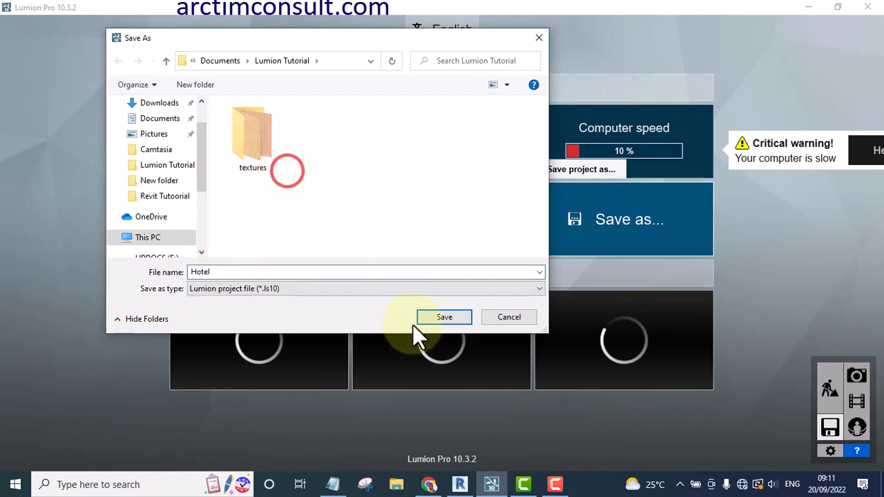
left_click(435, 318)
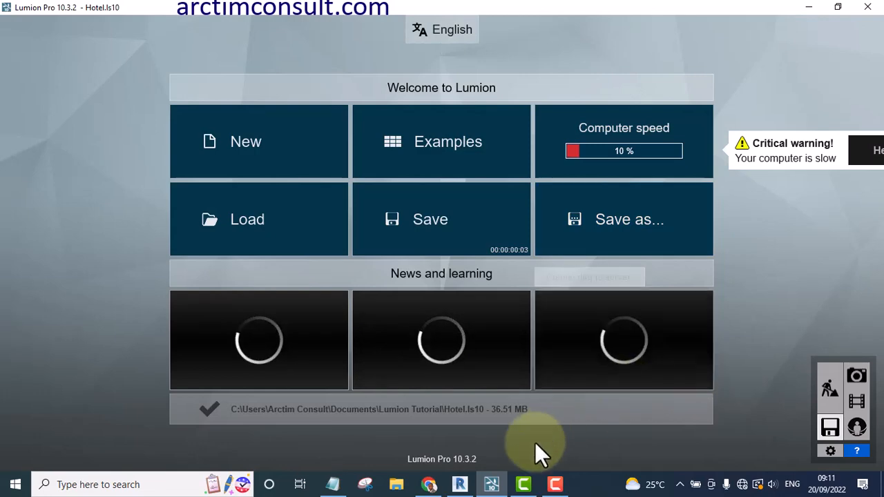
Step: Switch to Revit, show the recent files page and open the Gate 1 project, minimizing Lumion
left_click(460, 484)
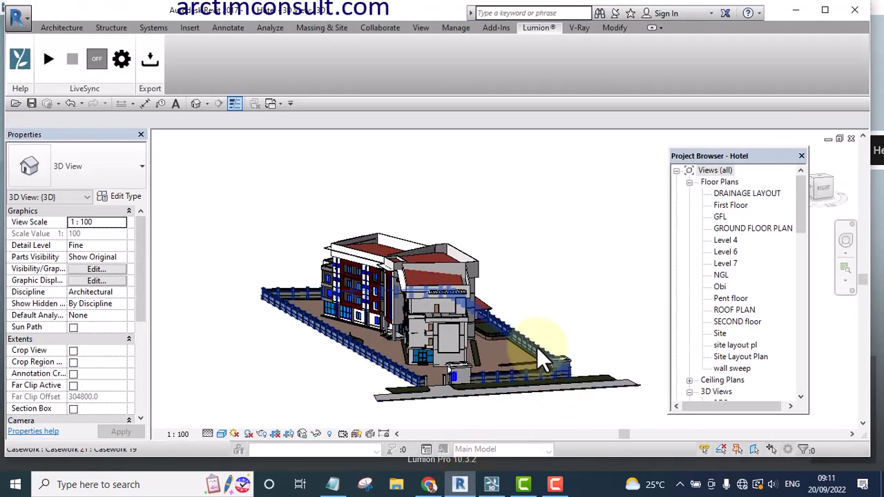
middle_click_drag(613, 362, 611, 321)
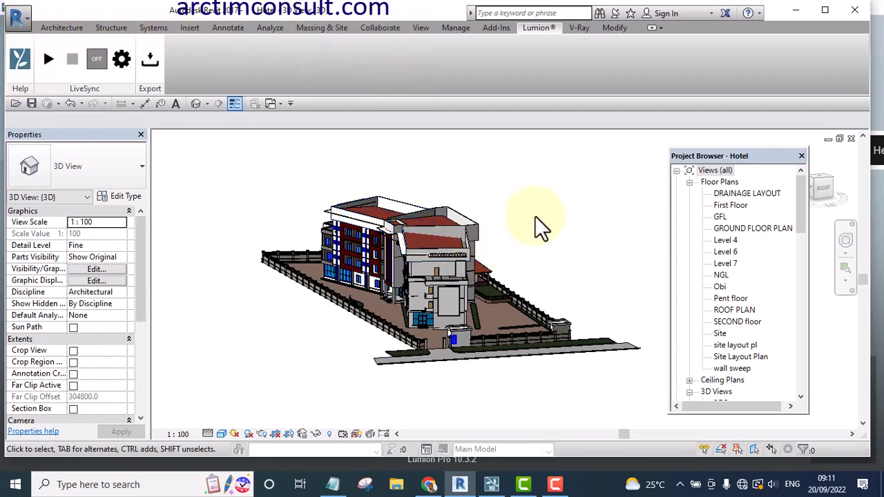
mouse_move(534, 239)
middle_mouse_down("shift")
mouse_move(573, 276)
mouse_move(564, 222)
mouse_move(535, 238)
middle_mouse_up("shift")
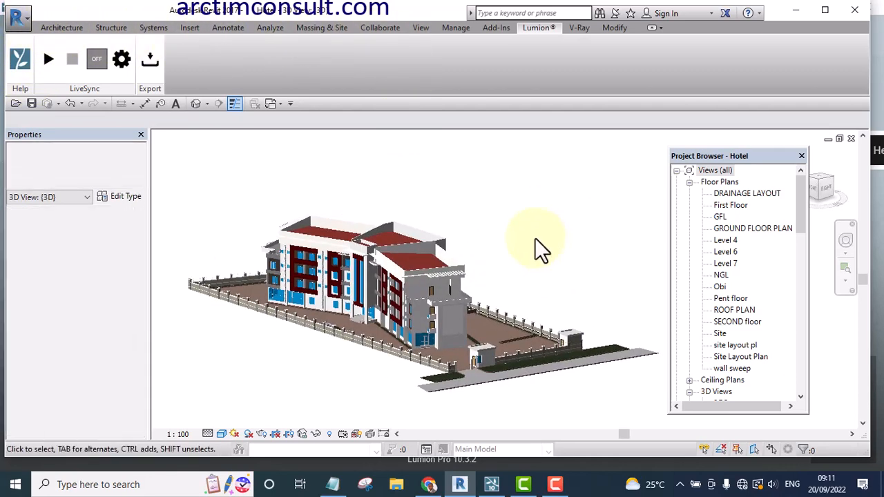
left_click(421, 28)
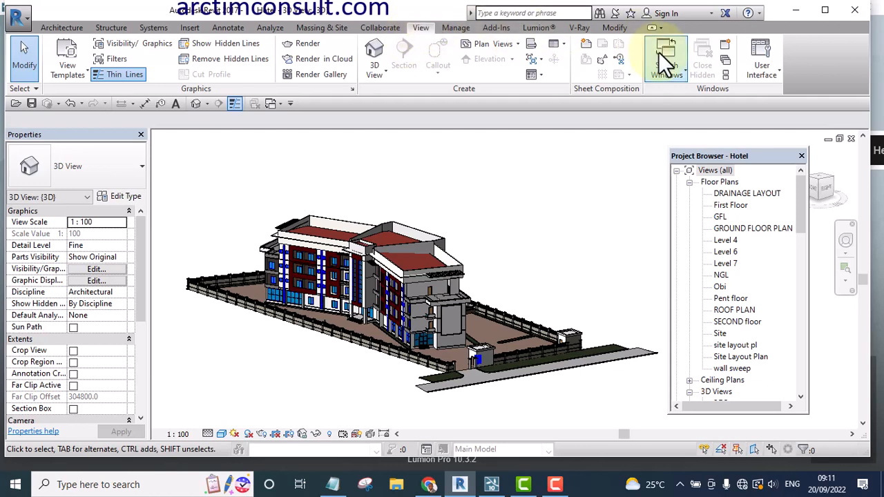
left_click(778, 68)
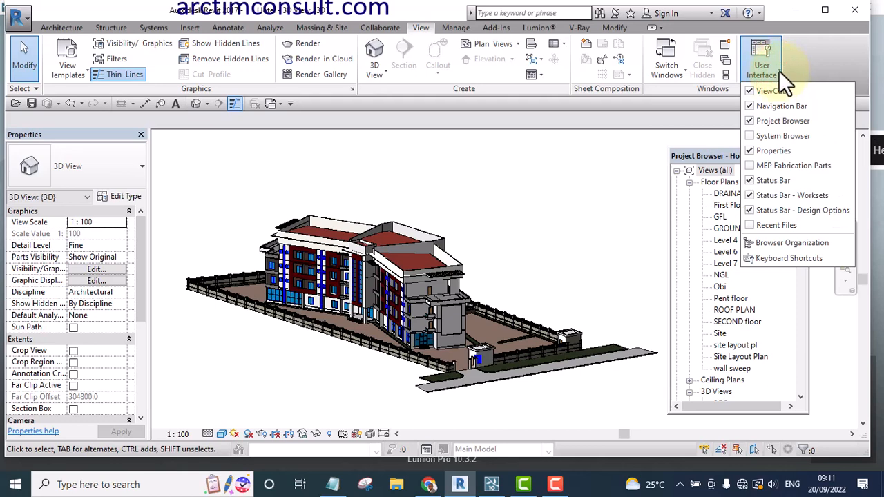
left_click(772, 224)
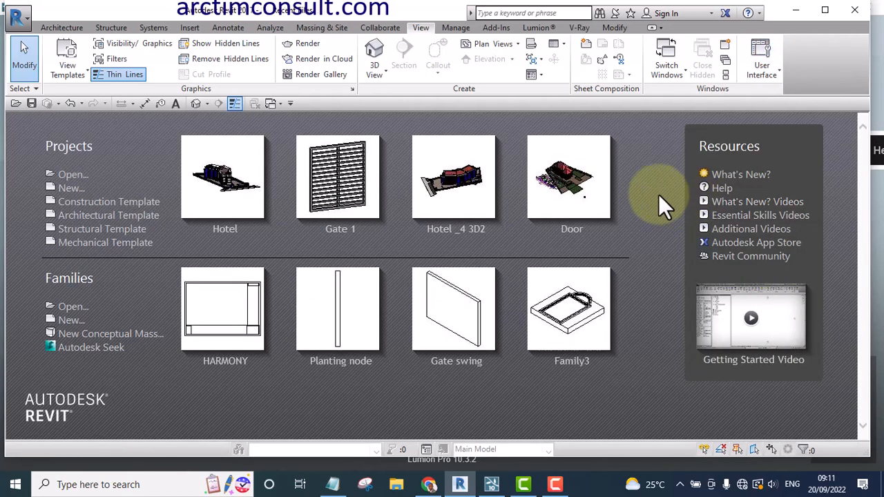
left_click(339, 233)
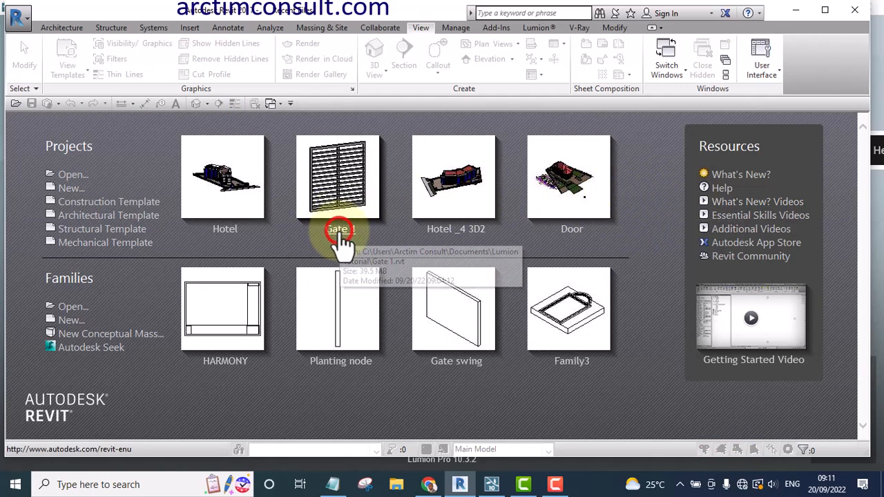
left_click(341, 238)
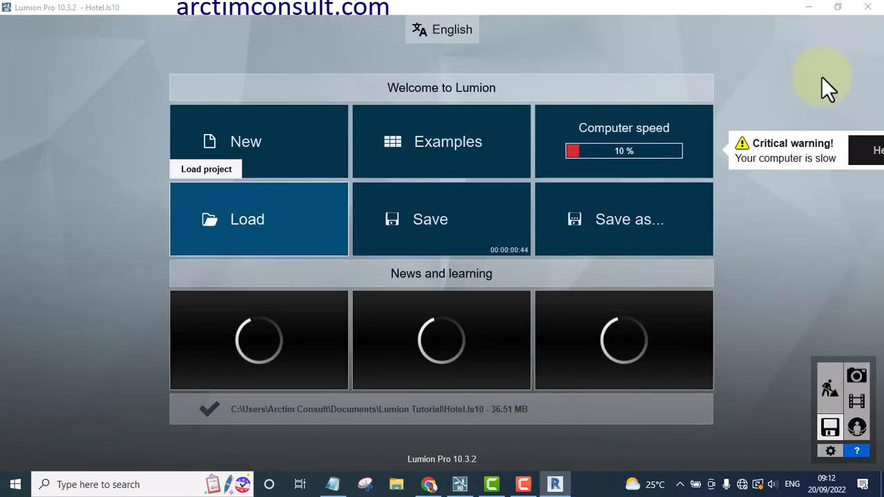
left_click(808, 7)
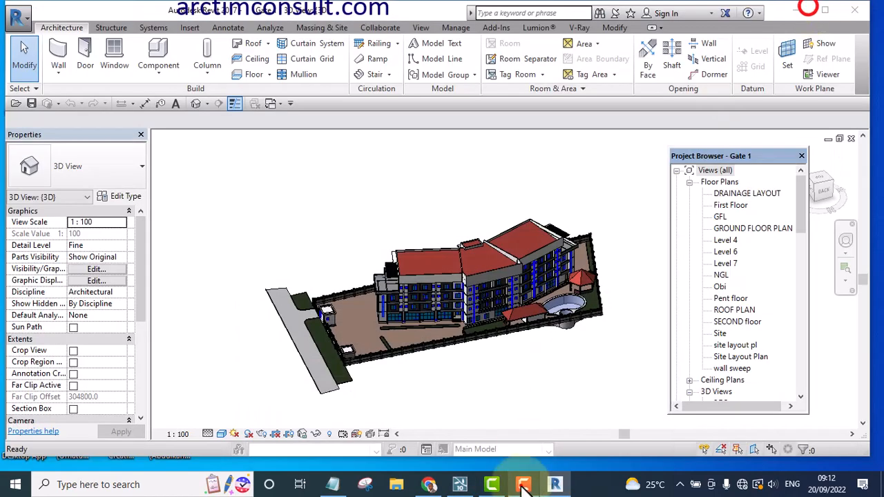
Step: Temporarily isolate the narrow pedestrian gate beside the gatehouse in the 3D view, then deselect it
left_click(266, 121)
middle_click_drag(309, 166, 444, 397, "shift")
scroll(453, 359, "up", 5)
scroll(449, 363, "up", 2)
scroll(432, 411, "down", 6)
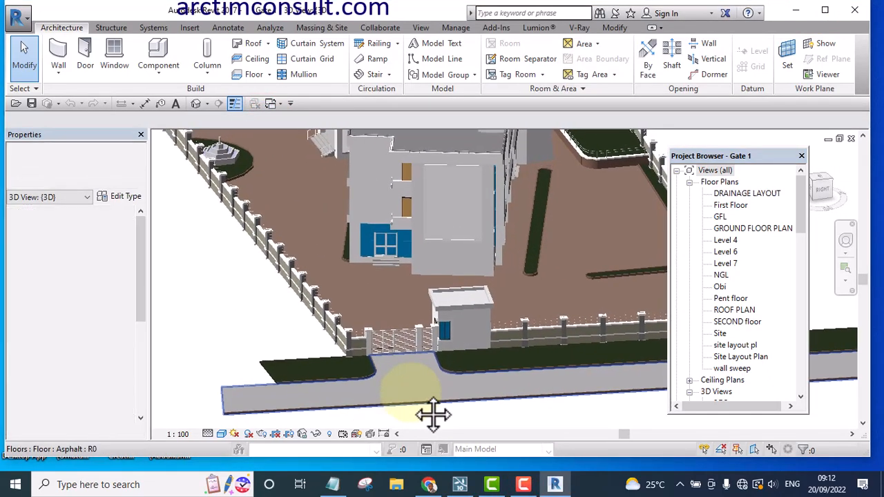
middle_click_drag(471, 397, 455, 356, "shift")
scroll(450, 336, "up", 5)
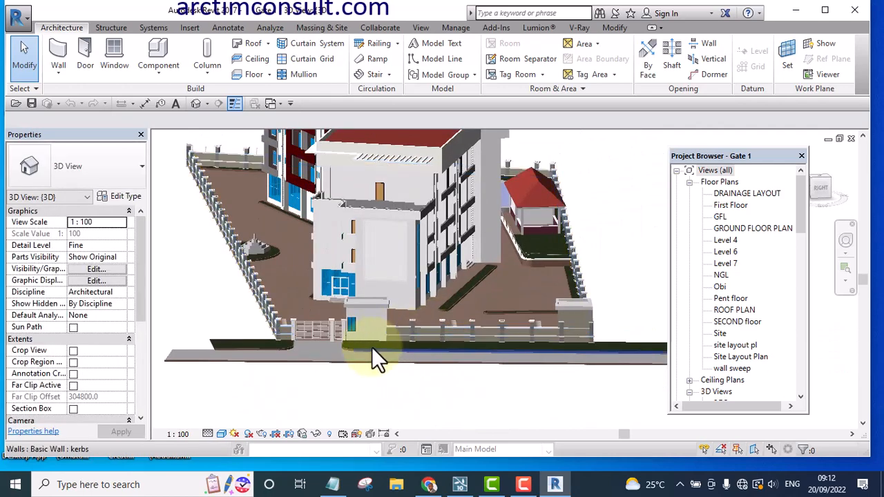
scroll(333, 339, "up", 2)
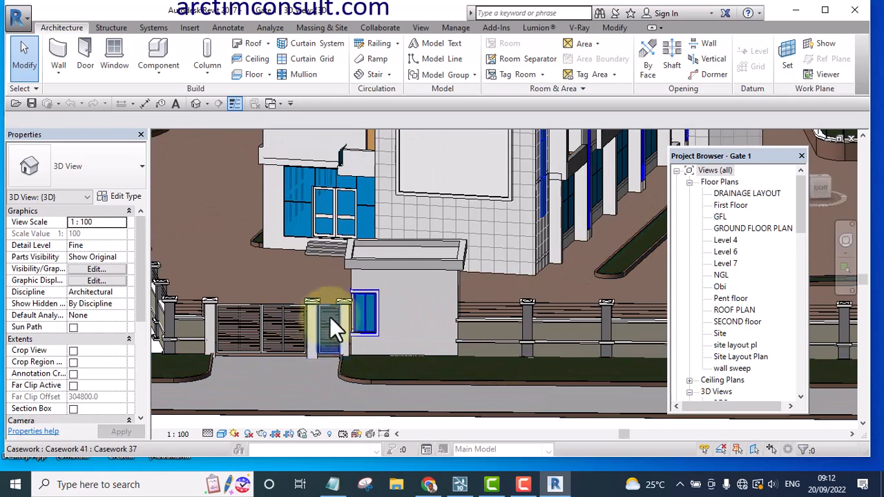
scroll(328, 339, "up", 2)
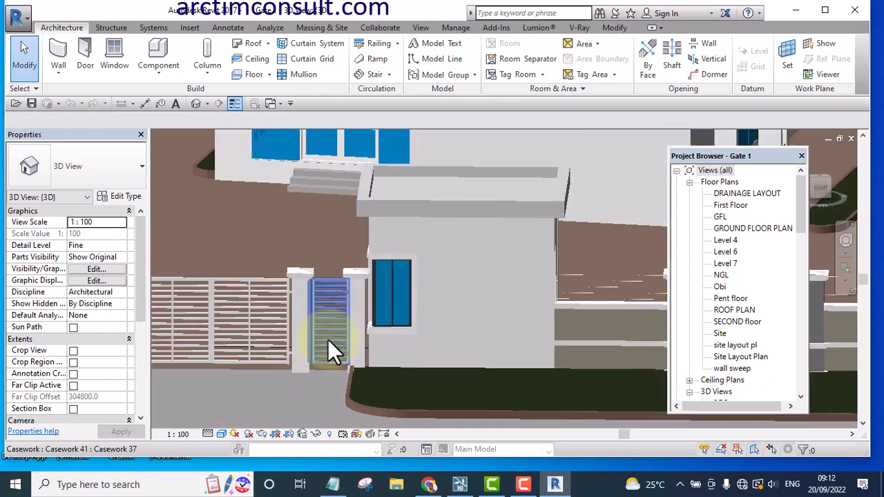
scroll(361, 360, "down", 4)
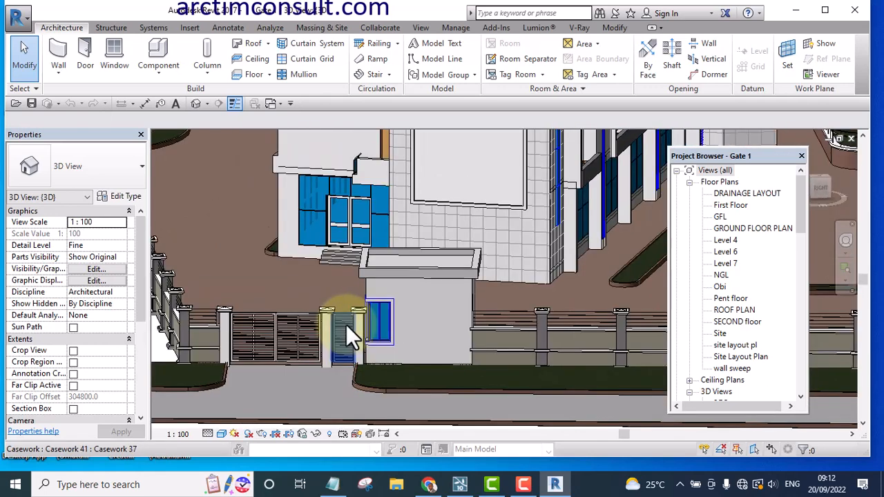
scroll(349, 343, "up", 3)
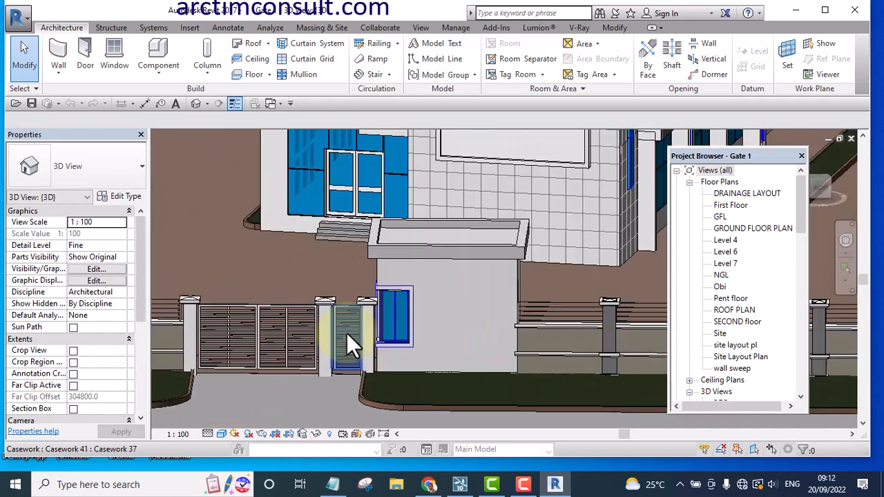
left_click(347, 333)
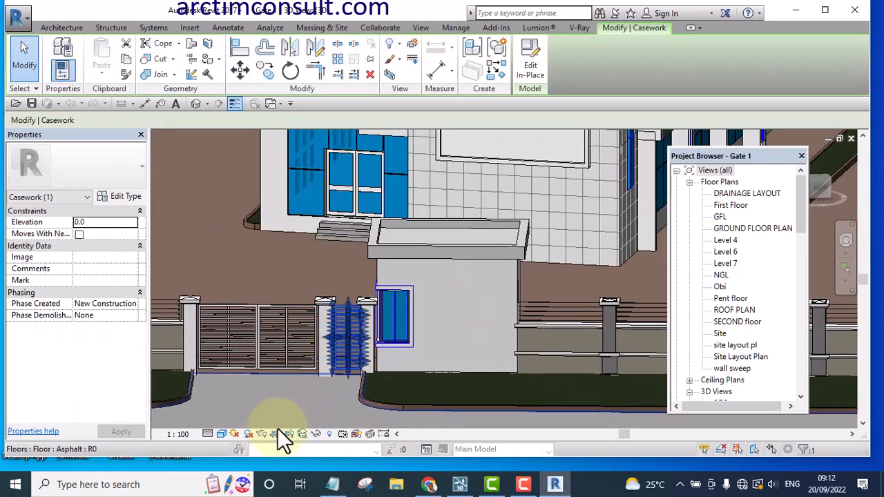
left_click(317, 433)
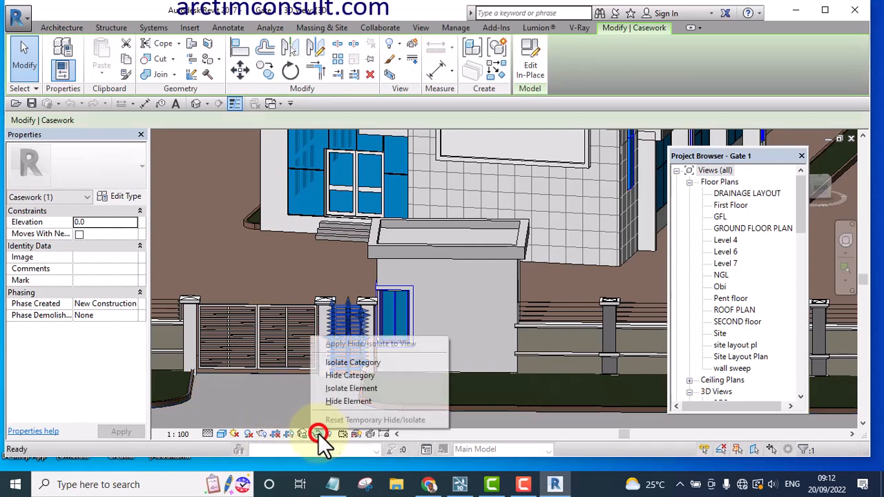
left_click(349, 390)
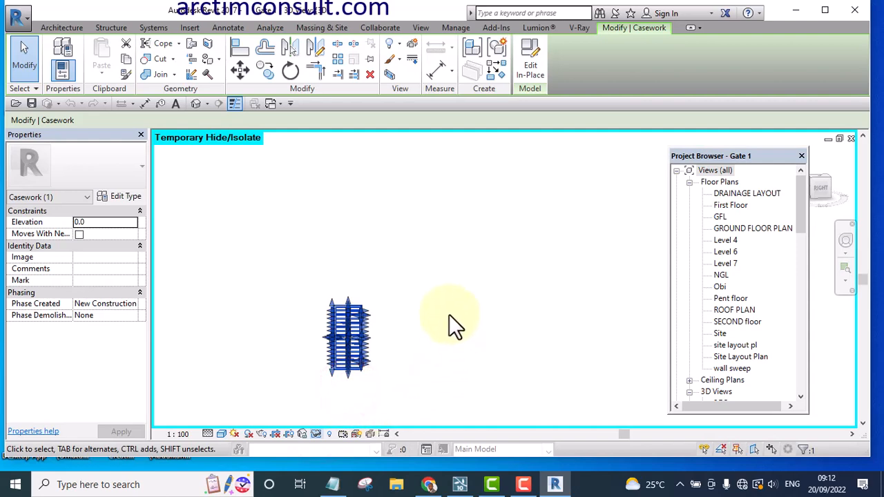
left_click(449, 314)
Step: Save the project with the isolated pedestrian gate as Gate 2 in the Lumion Tutorial folder, keeping maximum backups at 1
middle_click_drag(420, 330, 401, 329, "shift")
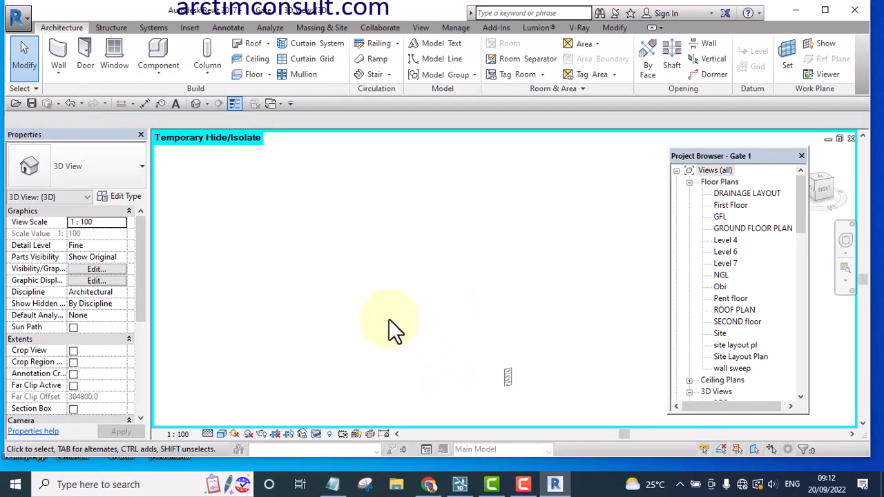
scroll(512, 373, "up", 3)
middle_click_drag(512, 373, 486, 395)
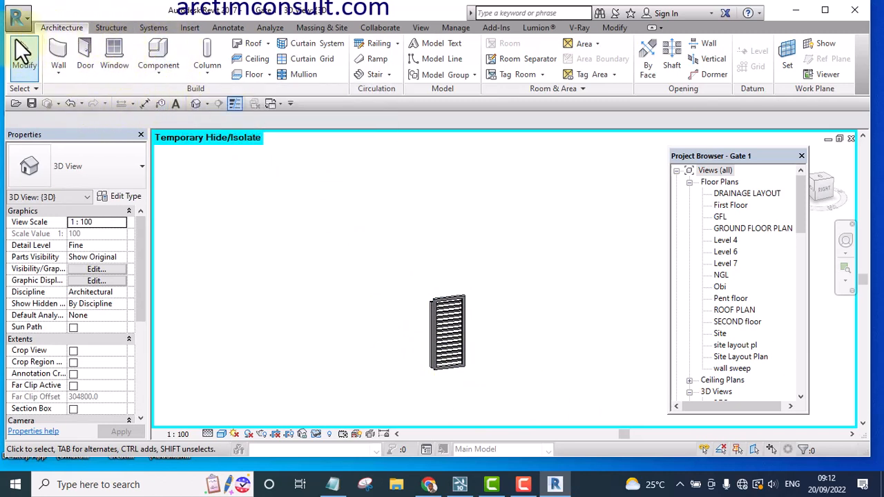
left_click(23, 17)
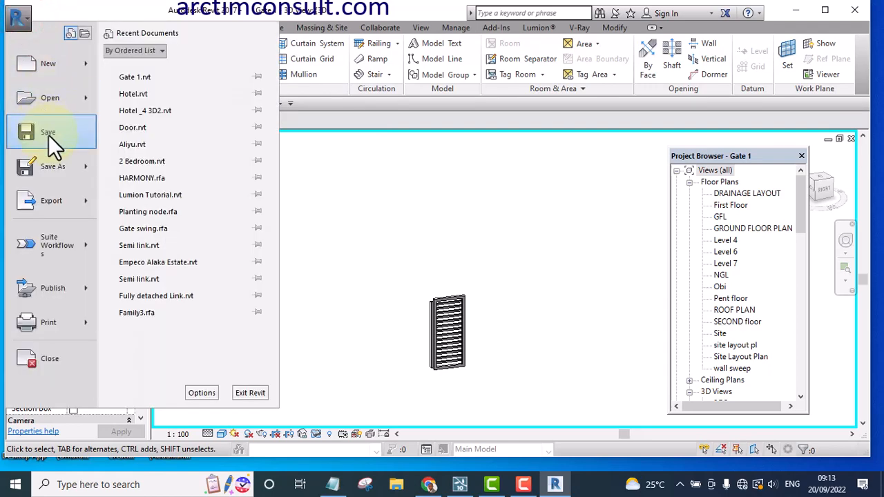
left_click(56, 168)
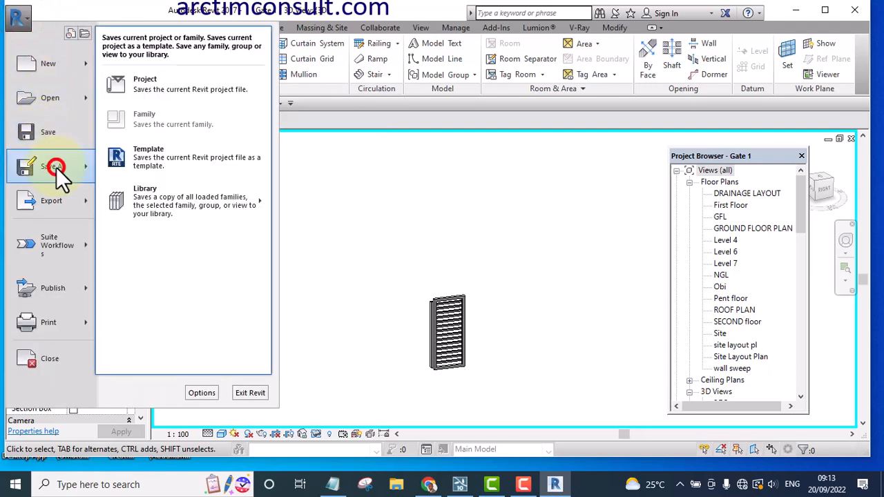
left_click(153, 83)
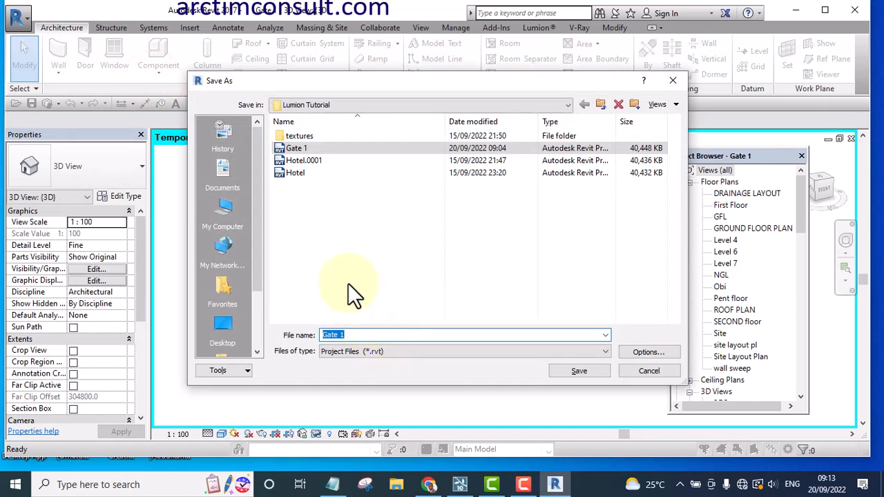
left_click(345, 335)
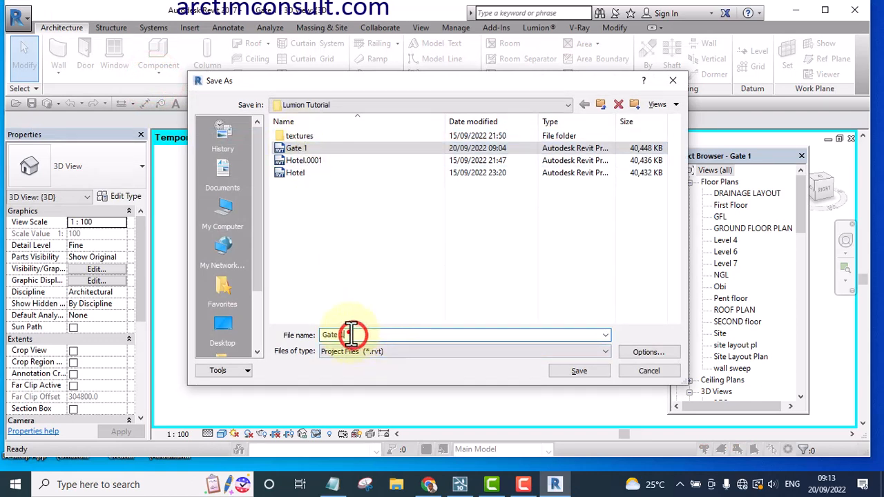
key("BackSpace")
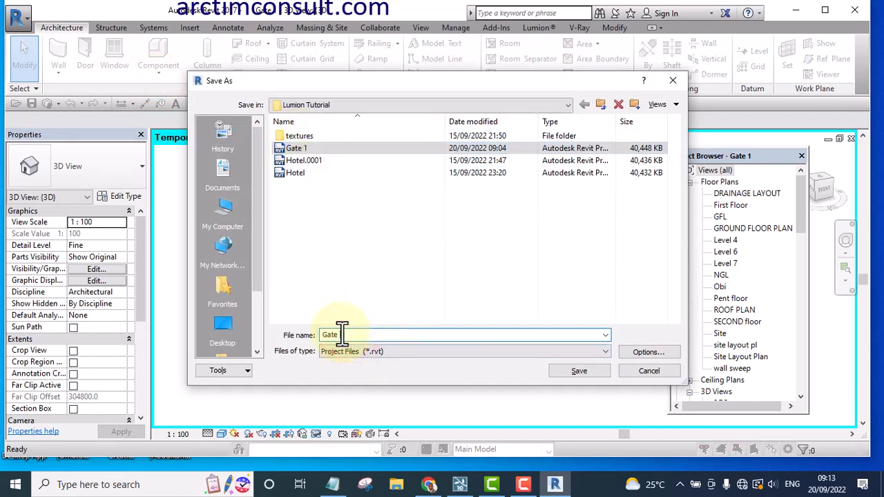
type("2")
left_click(637, 353)
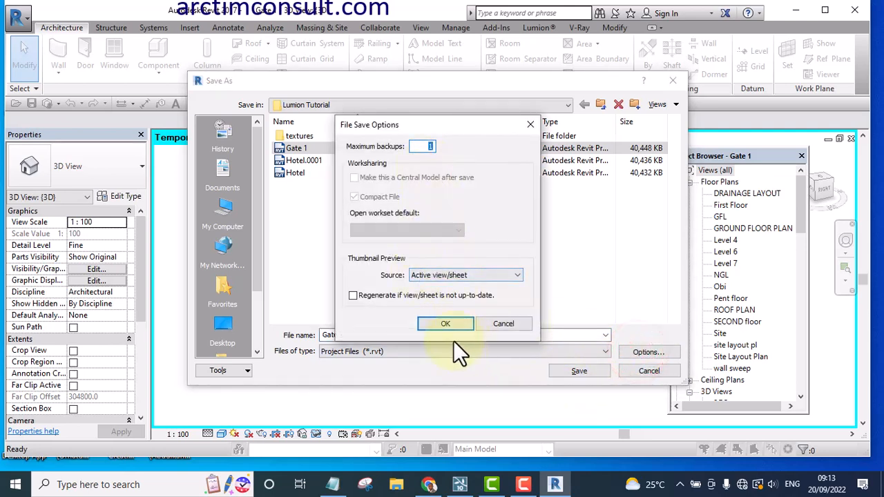
left_click(449, 324)
left_click(579, 371)
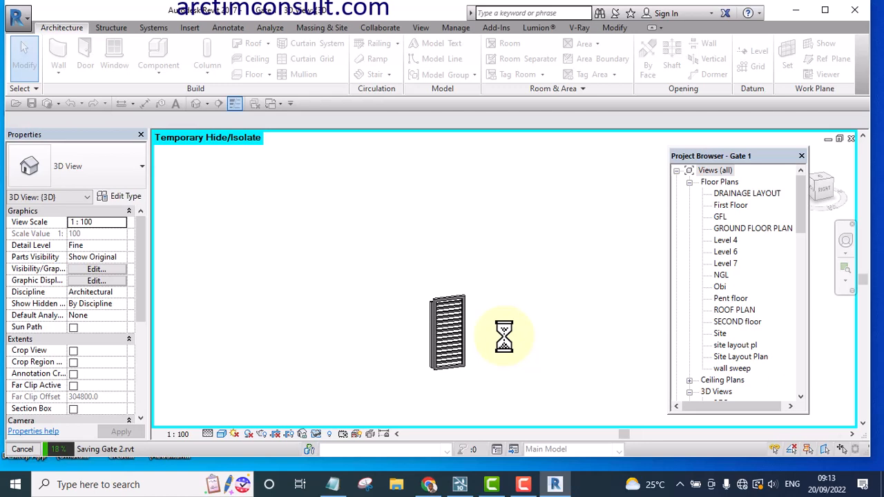
Step: Reset the temporary hide/isolate of the 3D view to bring back the whole model
left_click(316, 435)
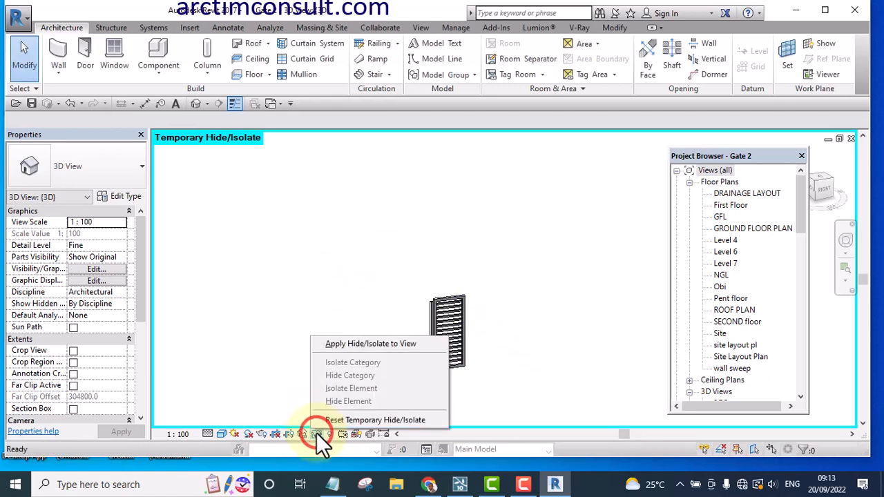
left_click(358, 419)
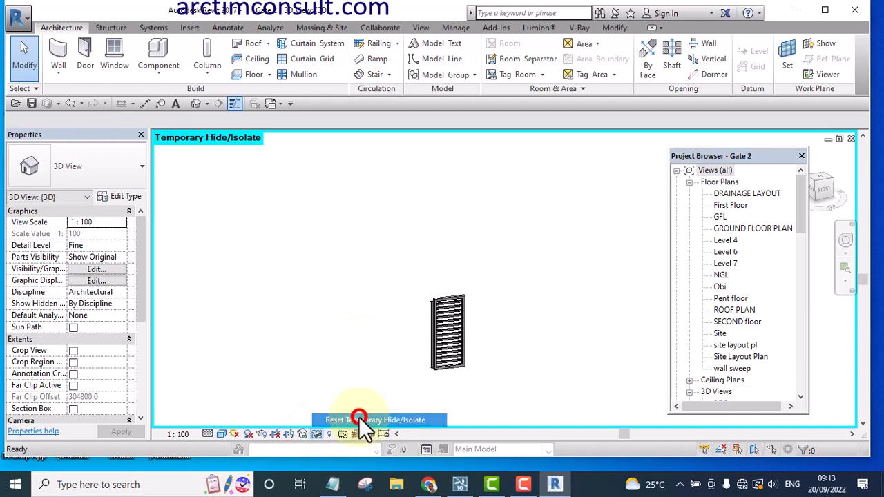
Step: Delete the site ground, the roads and the perimeter fence beyond the hotel from the 3D model
scroll(383, 325, "down", 5)
middle_click_drag(318, 304, 485, 376, "shift")
scroll(498, 378, "down", 3)
left_click_drag(540, 399, 431, 264)
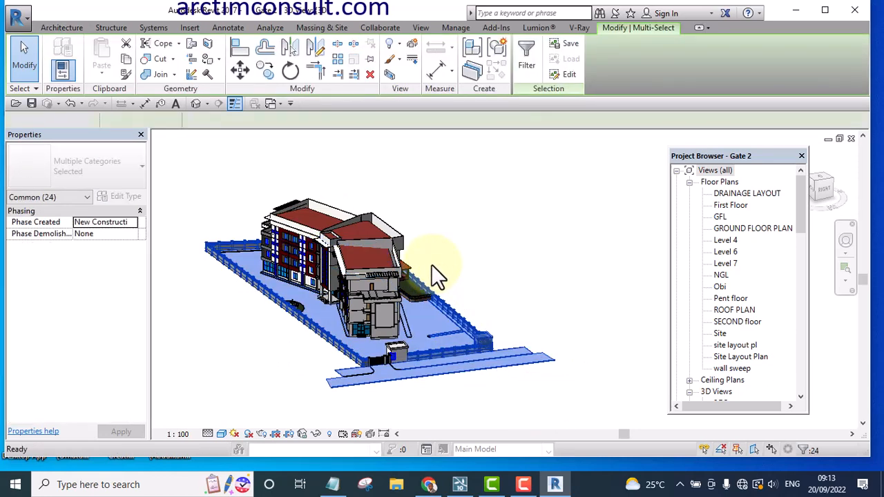
key("Escape")
Step: Delete the hotel building with its remaining facade pieces and the leftover fence, keeping the gatehouse and gates
left_click_drag(467, 211, 248, 306)
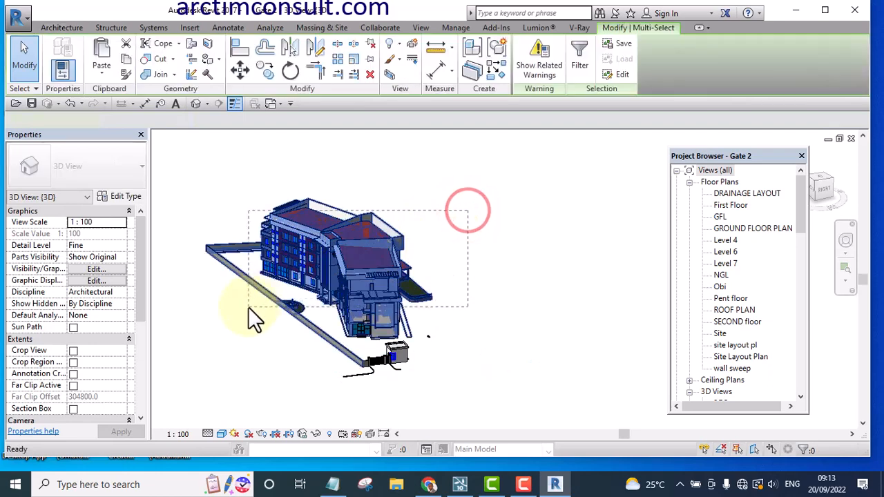
key("Delete")
scroll(345, 333, "up", 5)
left_click_drag(544, 251, 298, 326)
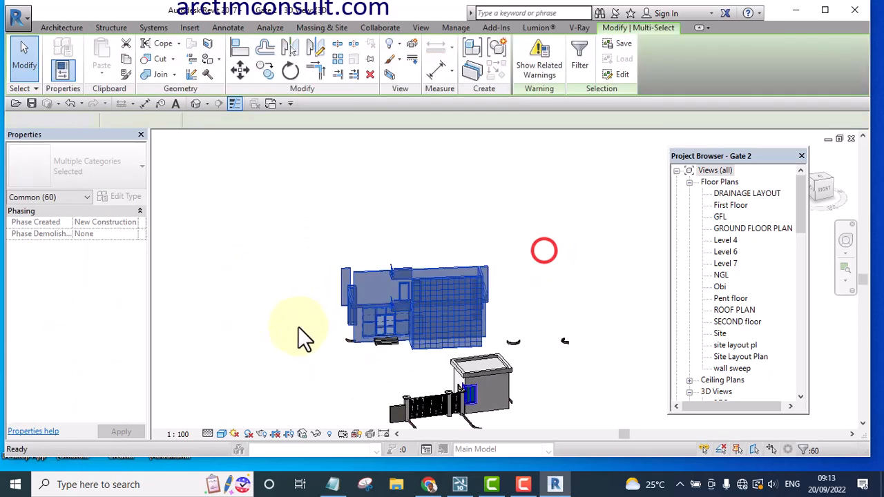
key("Delete")
Step: Delete most of the gatehouse and the small leftover site pieces scattered behind the gates
scroll(519, 351, "up", 4)
left_click_drag(641, 357, 484, 276)
key("Delete")
scroll(472, 268, "down", 4)
left_click_drag(558, 390, 457, 275)
key("Delete")
left_click_drag(413, 240, 203, 301)
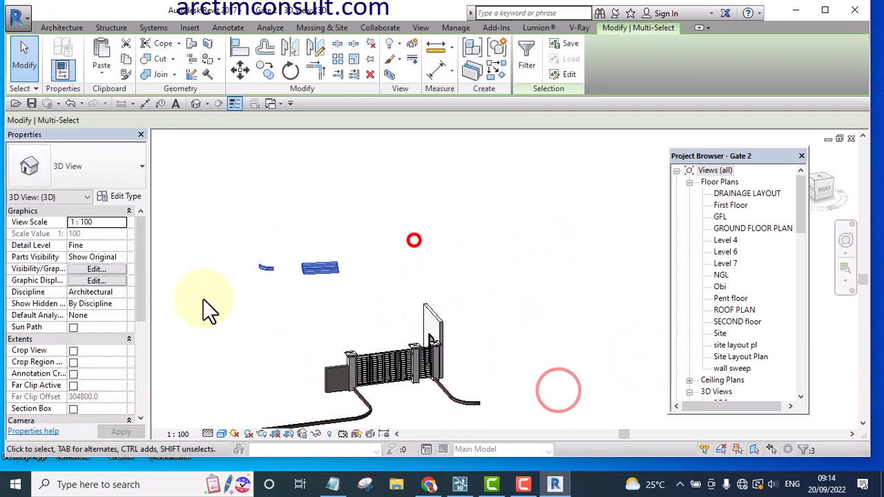
key("Delete")
Step: Delete the last gatehouse wall, the main gate and its pillars, keeping the narrow pedestrian gate
left_click(430, 316)
key("Delete")
scroll(443, 382, "up", 3)
left_click_drag(365, 369, 294, 287)
key("Delete")
scroll(410, 243, "up", 2)
left_click(410, 244)
key("Delete")
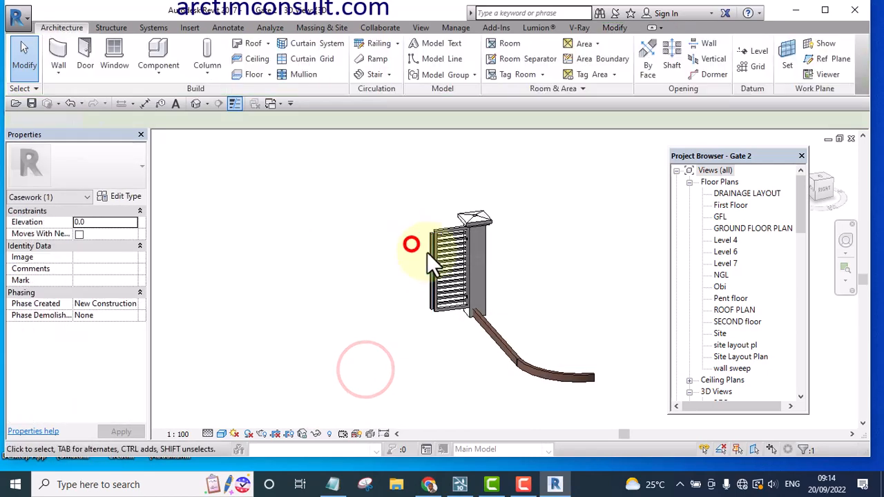
Step: Delete the straight kerb segment and the capped pillar beside the pedestrian gate
scroll(489, 319, "up", 2)
left_click_drag(532, 301, 480, 370)
key("Delete")
left_click(476, 234)
key("Delete")
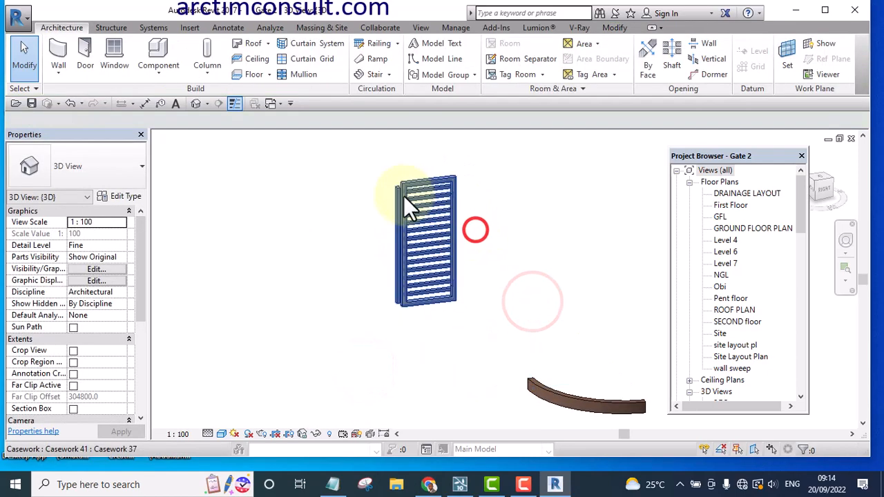
Step: Edit the pedestrian gate in place, delete the separate narrow vertical extrusion beside its frame, and finish the model
scroll(407, 204, "up", 2)
left_click(390, 217)
left_click(530, 65)
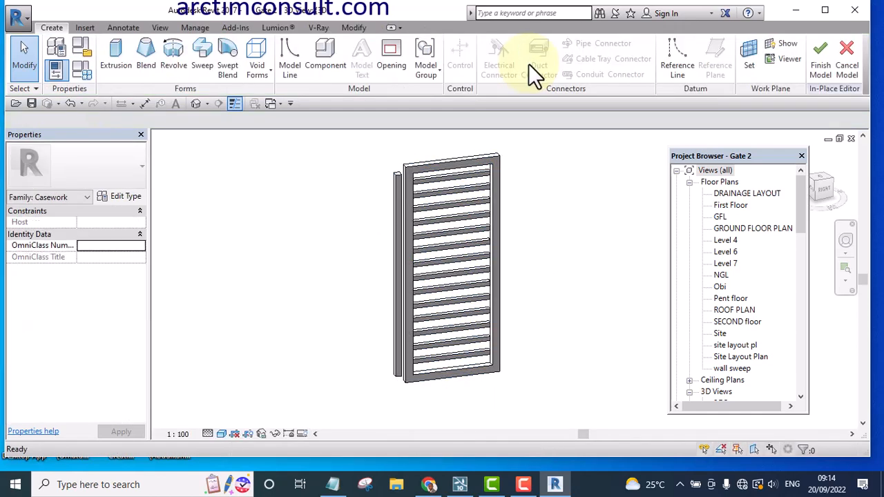
left_click(394, 187)
key("Delete")
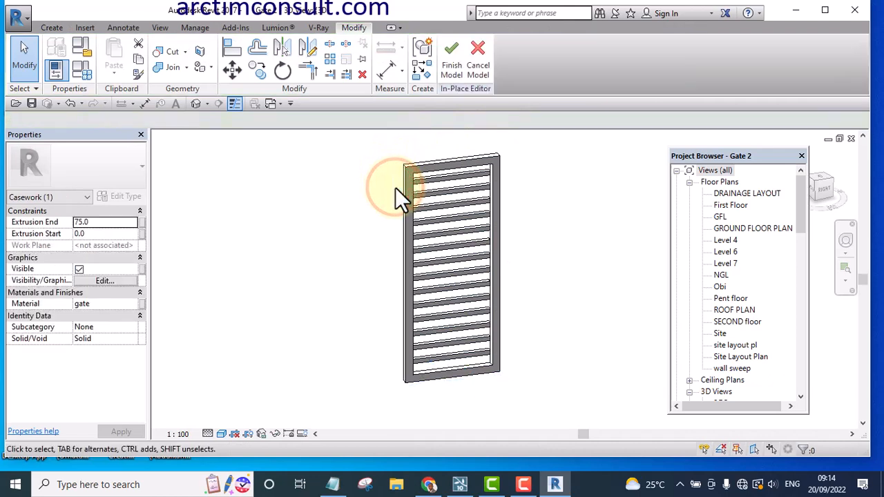
left_click(449, 59)
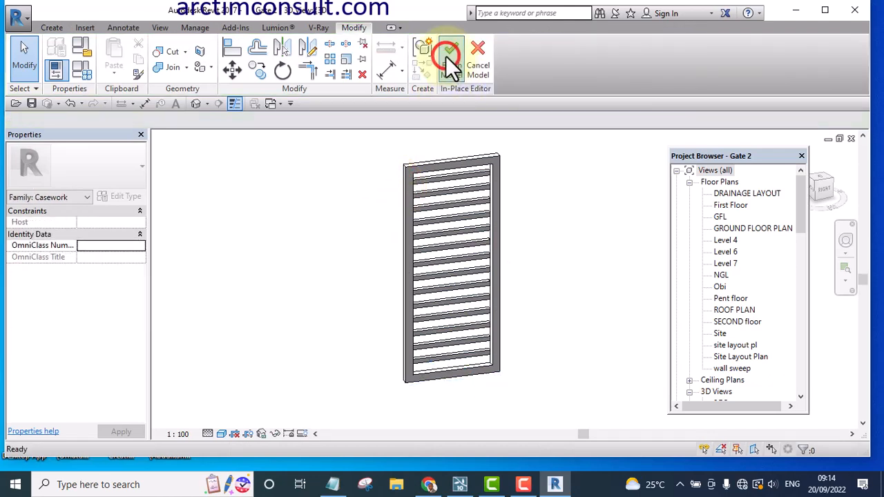
left_click(538, 217)
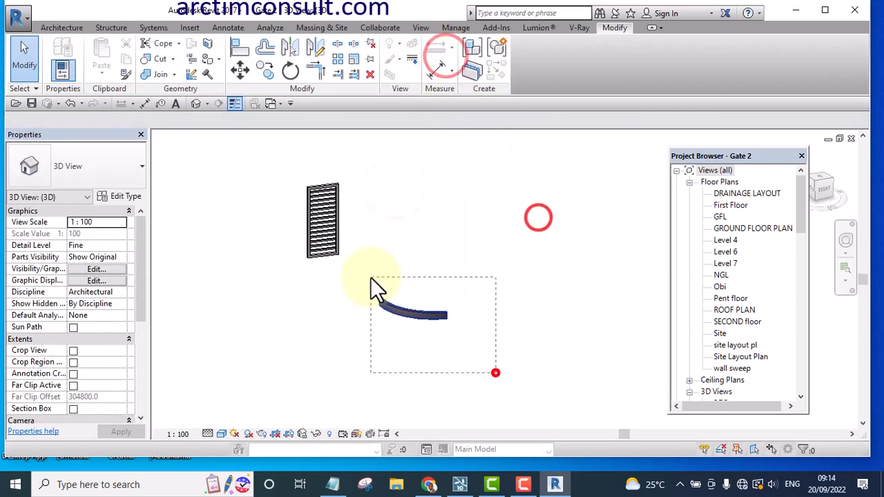
Step: Open the Site floor plan and select everything surrounding the pedestrian gate, leaving the gate itself out of the selection
double_click(720, 333)
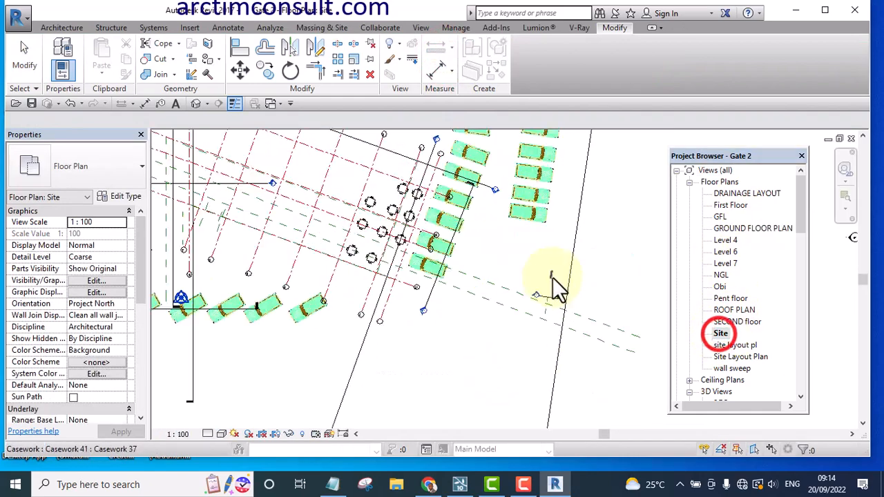
mouse_move(492, 342)
left_mouse_down()
mouse_move(279, 181)
mouse_move(317, 208)
left_mouse_up()
scroll(566, 241, "up", 1)
left_click_drag(616, 174, 447, 272, "ctrl")
scroll(574, 333, "up", 4)
scroll(518, 200, "up", 4)
left_click_drag(554, 377, 370, 174, "ctrl")
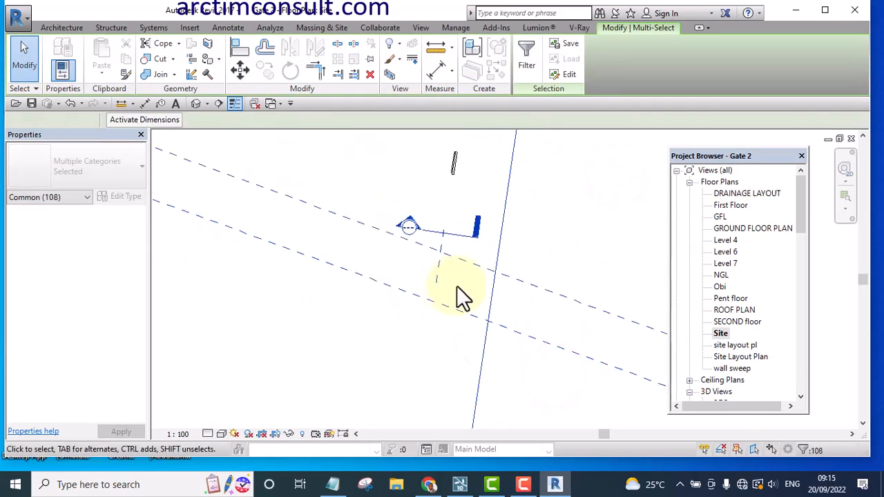
scroll(483, 277, "down", 6)
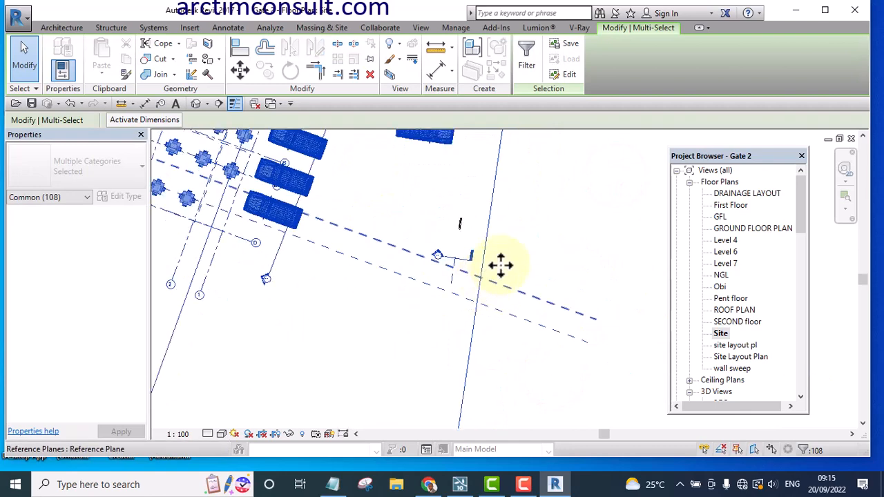
Step: Filter the selection to exclude the Survey Point and Project Base Point categories
left_click(524, 56)
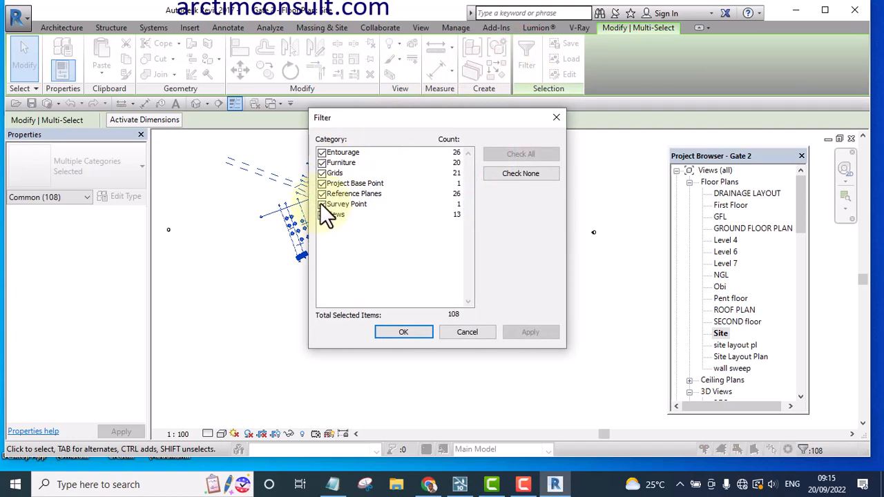
left_click(323, 204)
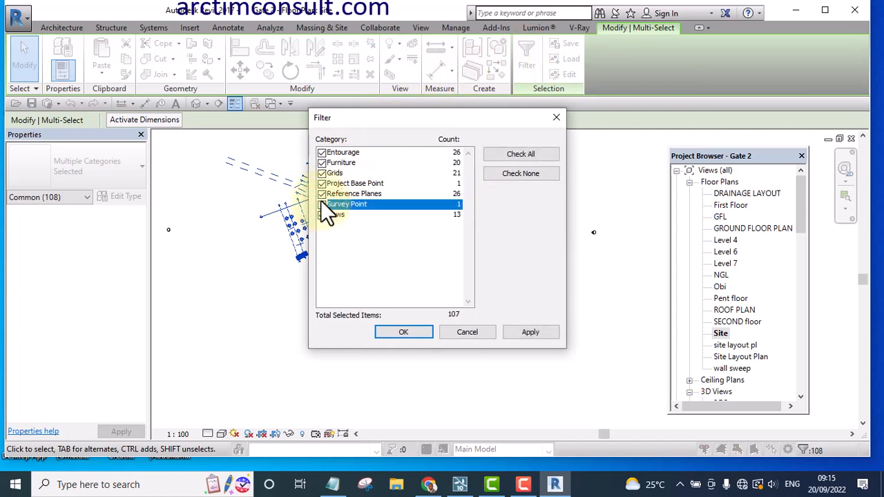
left_click(321, 184)
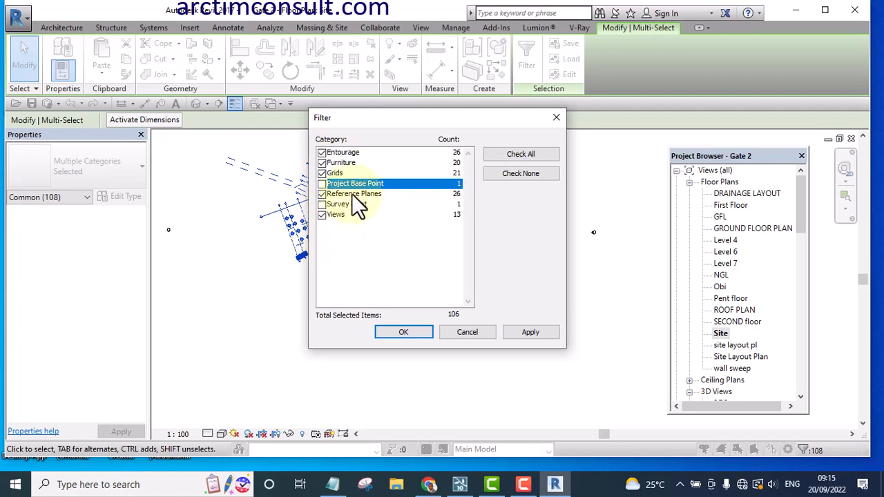
left_click(523, 334)
left_click(412, 332)
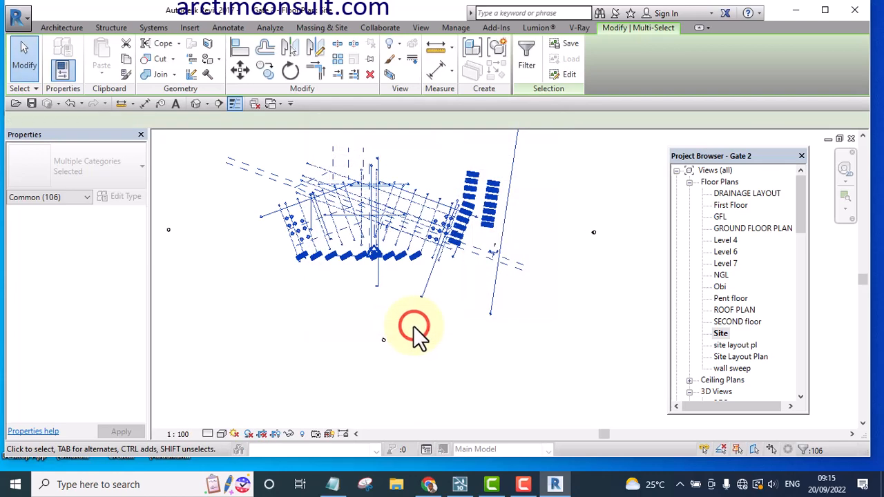
Step: Delete the selected entourage, furniture, grids, reference planes and views, accepting the removal of the section and detail views
key("Delete")
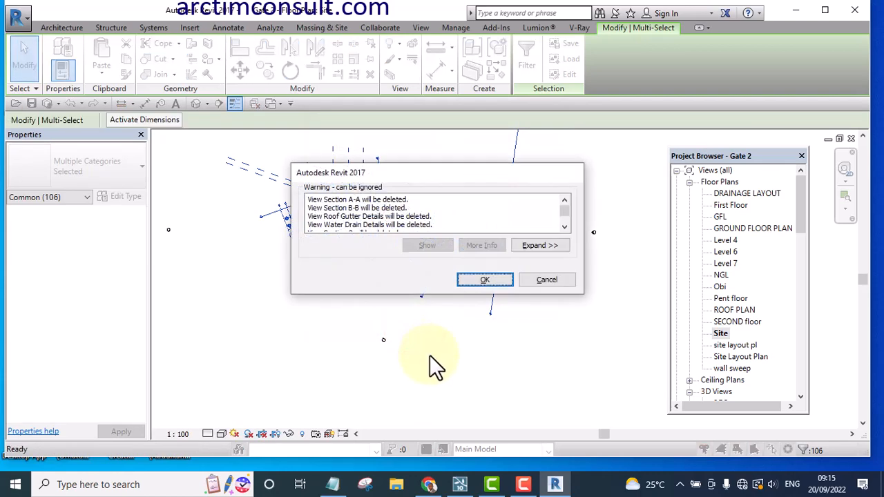
left_click(564, 220)
left_click_drag(563, 220, 563, 210)
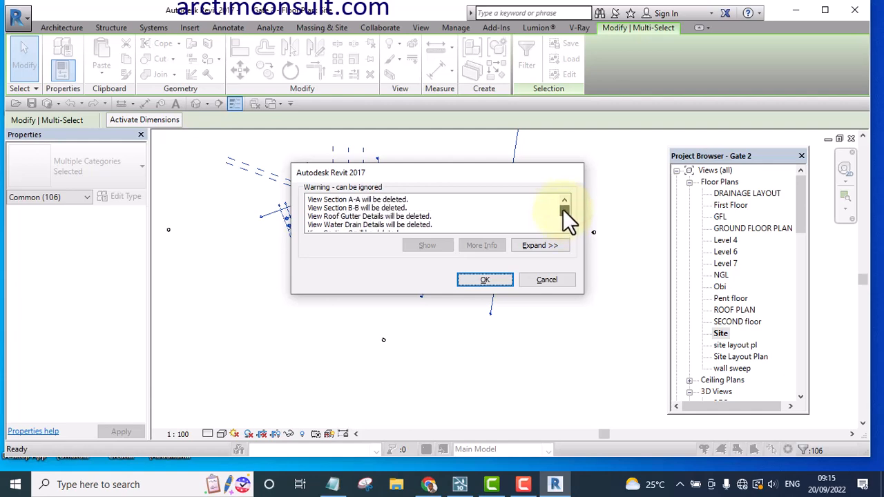
left_click(484, 279)
left_click(484, 279)
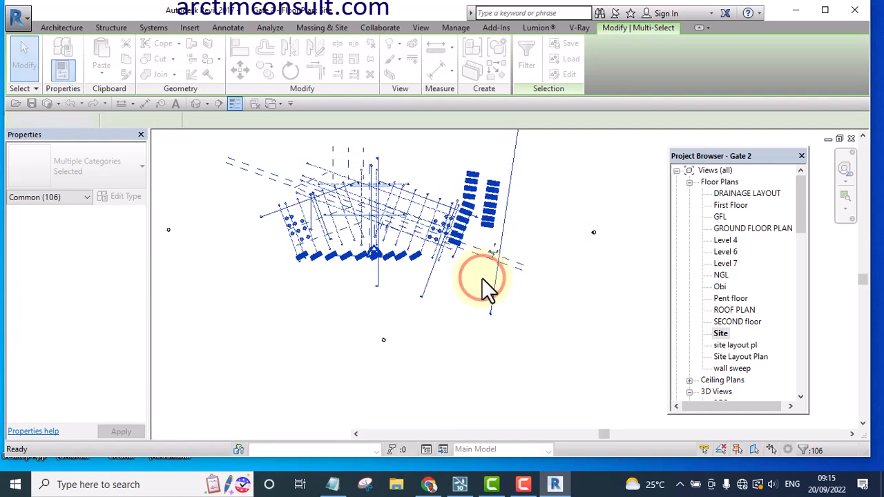
Step: Examine where the remaining gate leaf sits relative to the project base point and survey point in the Site plan
scroll(546, 245, "up", 3)
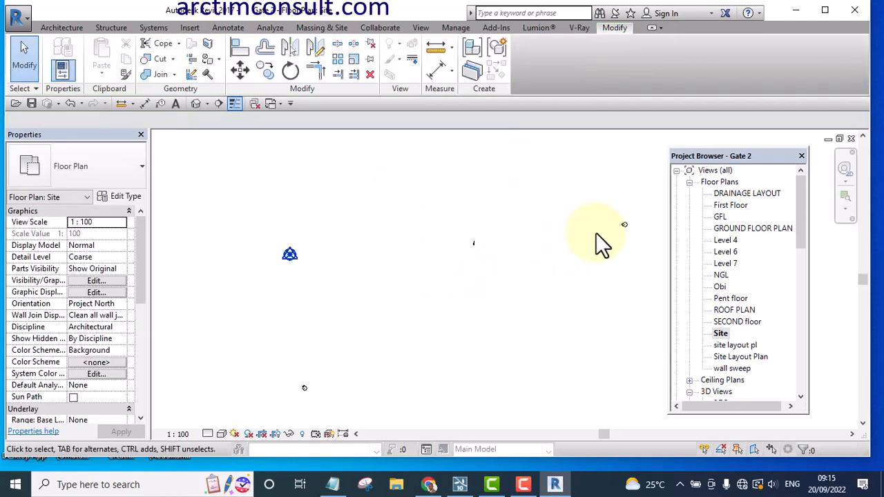
scroll(451, 254, "up", 2)
scroll(448, 265, "down", 3)
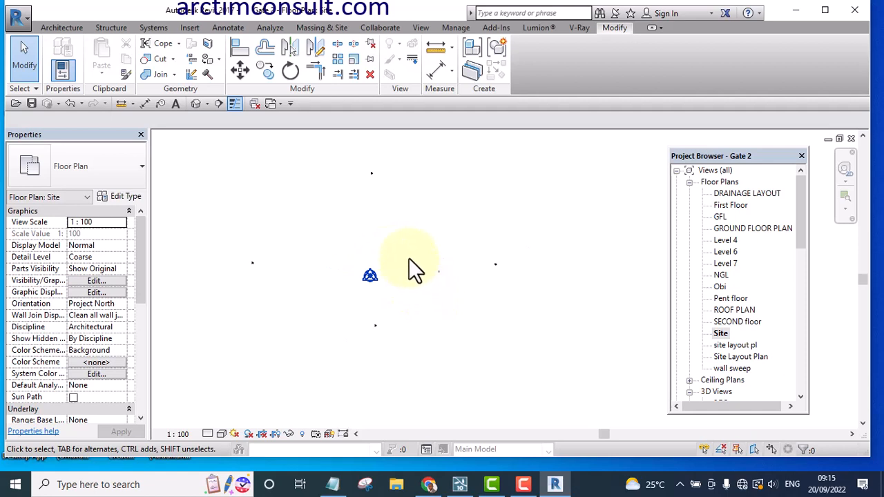
scroll(444, 276, "up", 3)
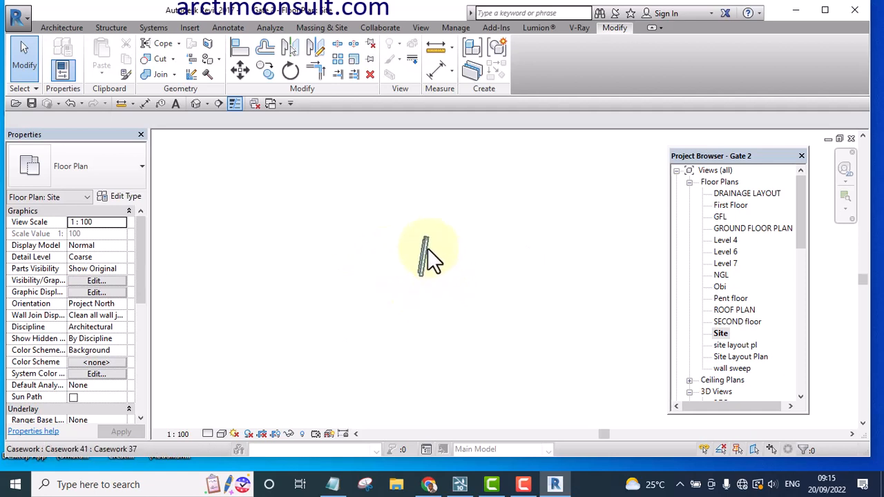
scroll(430, 252, "up", 3)
scroll(450, 270, "down", 5)
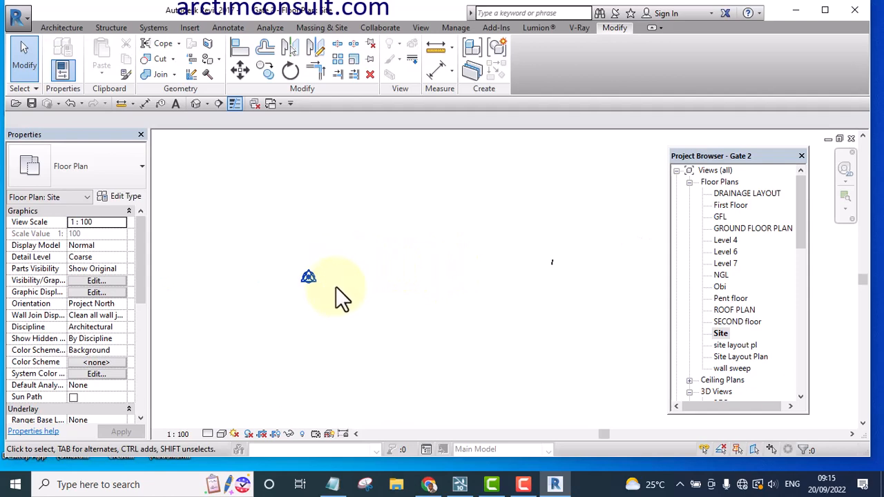
middle_click_drag(366, 306, 348, 316)
left_click_drag(302, 233, 236, 324)
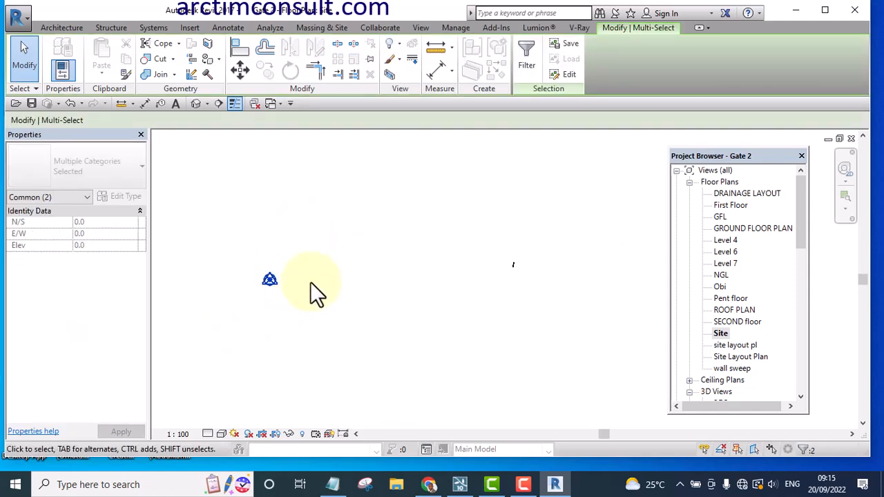
left_click(310, 302)
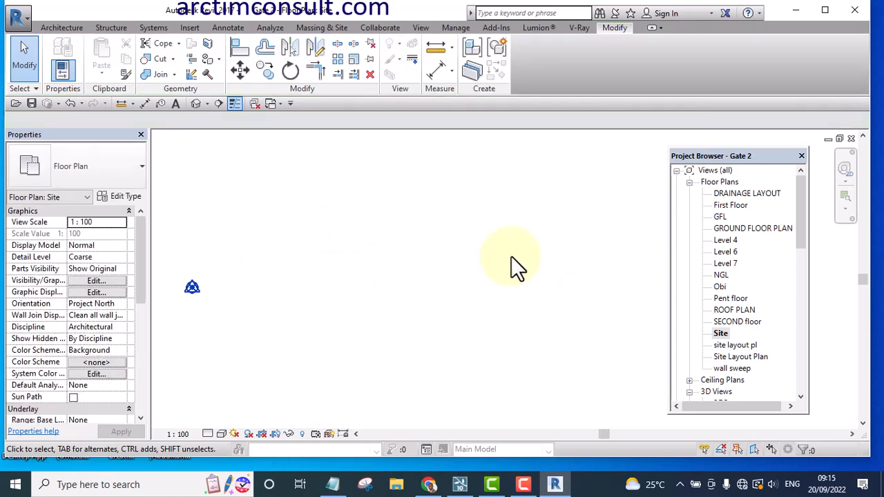
Step: Examine the gate leaf's upper end corner in plan and its distance from the project base point
scroll(514, 265, "up", 8)
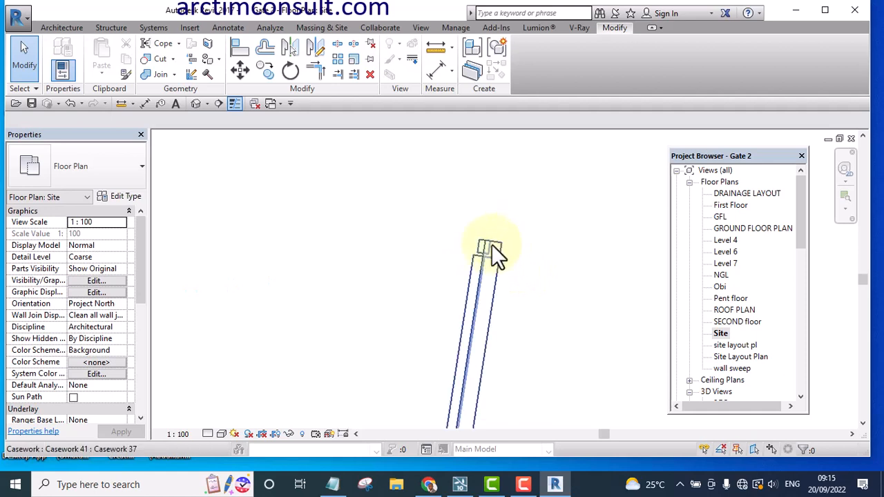
scroll(492, 245, "up", 4)
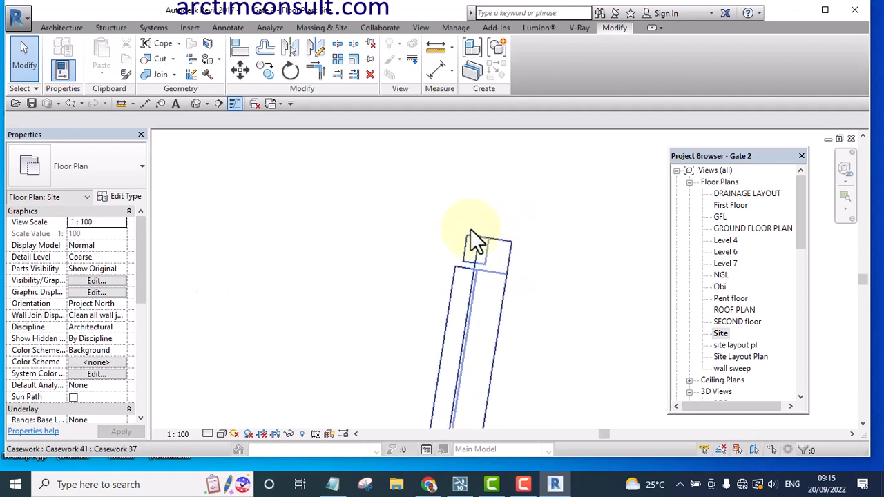
scroll(484, 249, "down", 5)
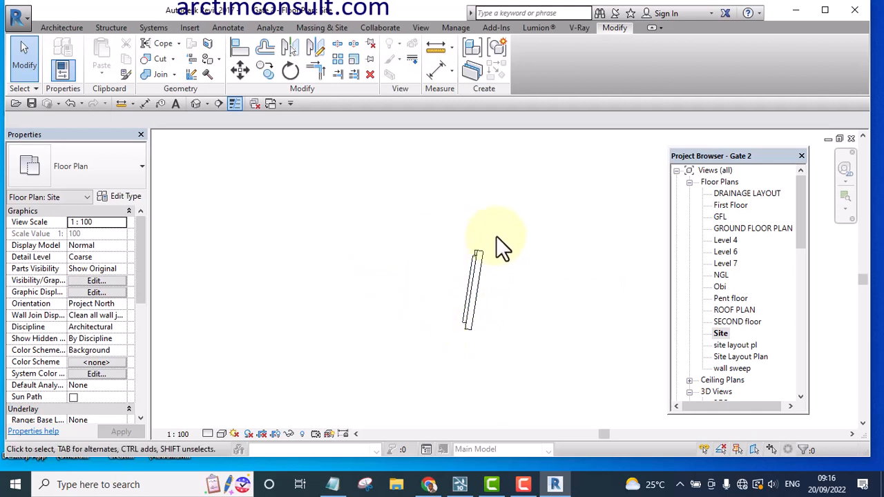
scroll(480, 252, "up", 5)
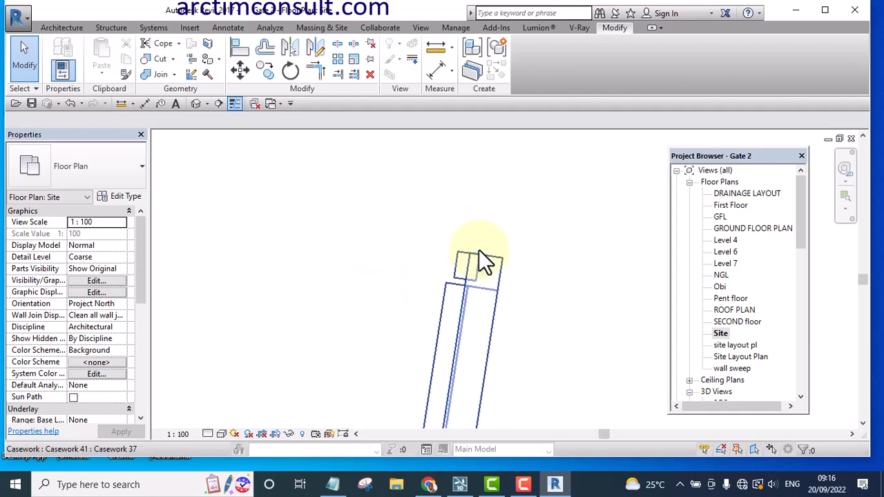
scroll(480, 250, "down", 5)
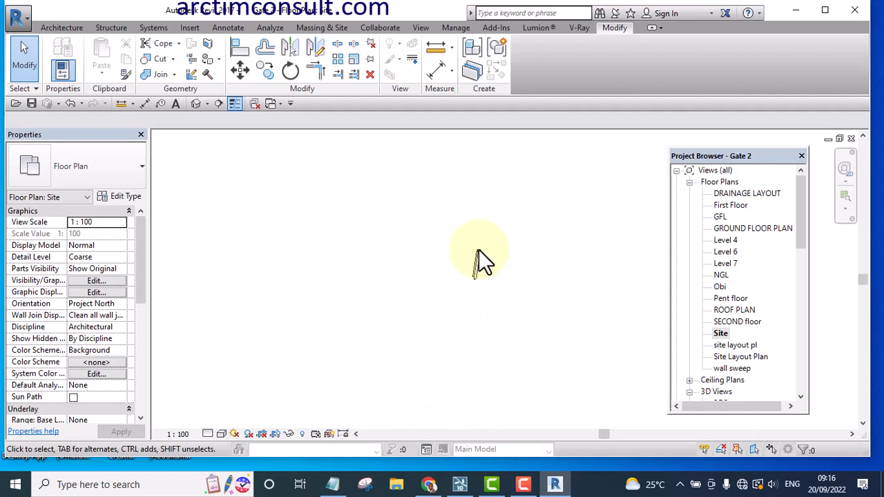
scroll(477, 252, "up", 4)
scroll(488, 273, "down", 1)
scroll(486, 249, "up", 1)
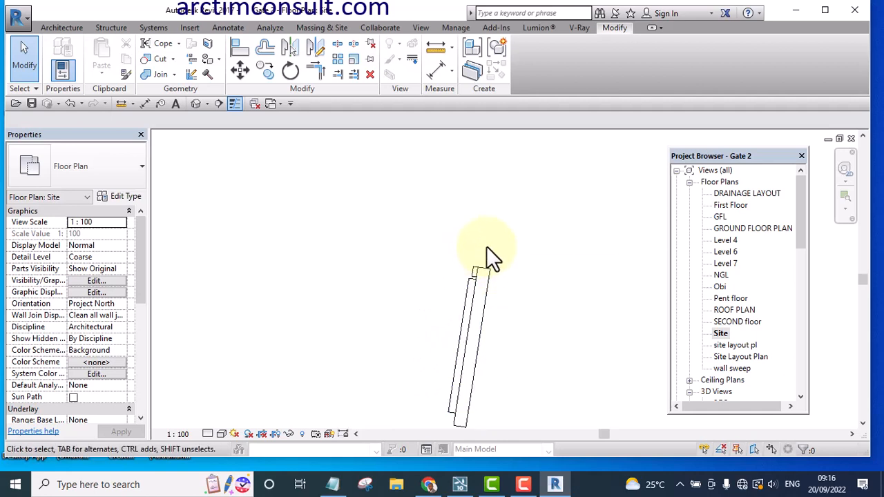
scroll(486, 246, "down", 3)
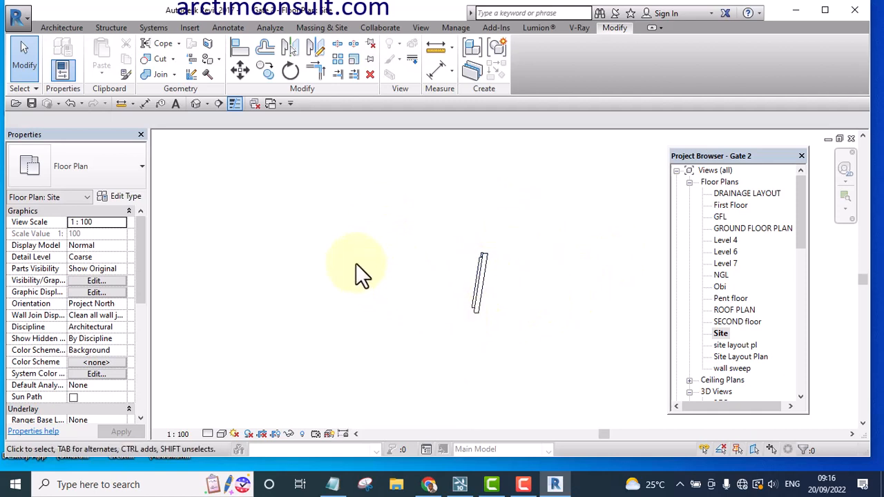
scroll(483, 253, "up", 2)
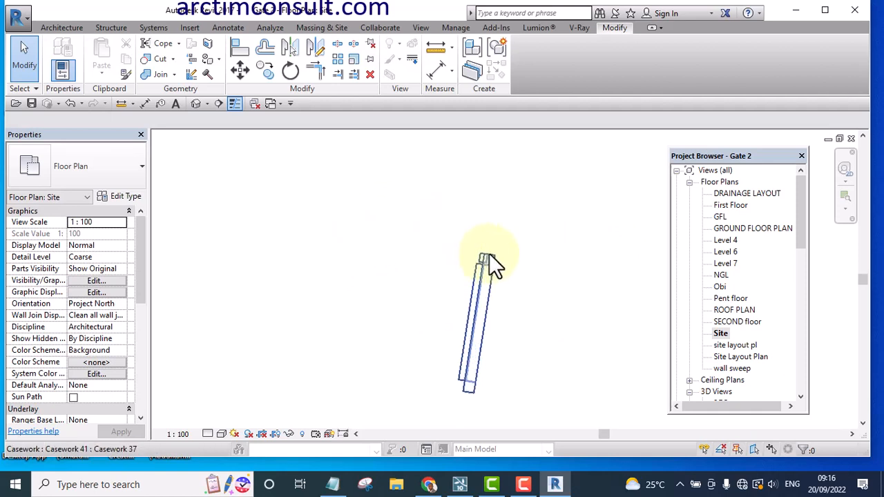
scroll(482, 254, "down", 6)
scroll(484, 275, "up", 2)
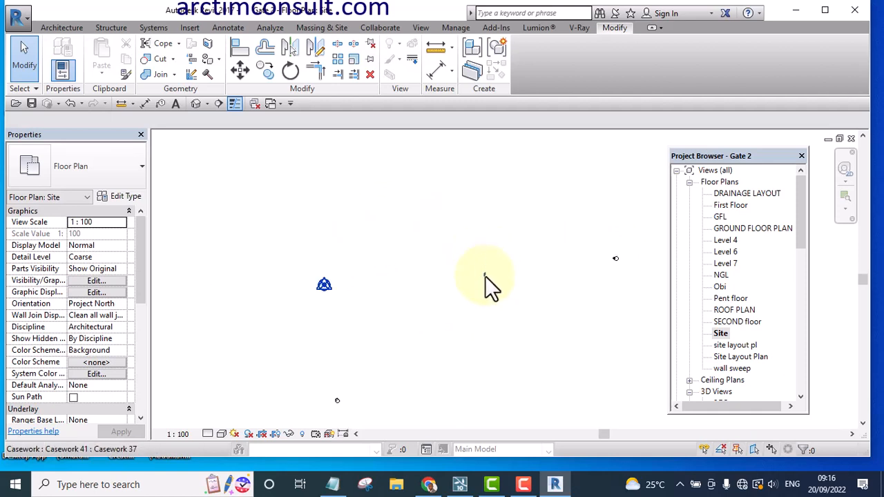
Step: Unclip the project base point in the Site plan
scroll(355, 288, "up", 1)
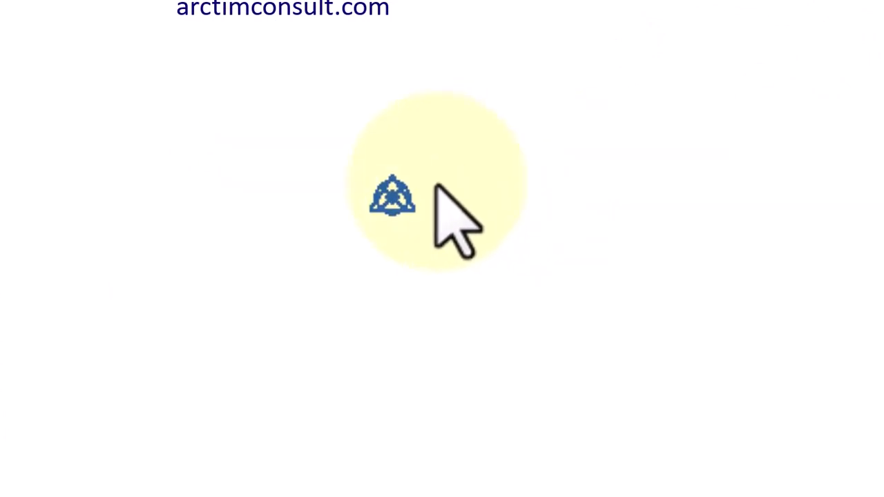
left_click(541, 296)
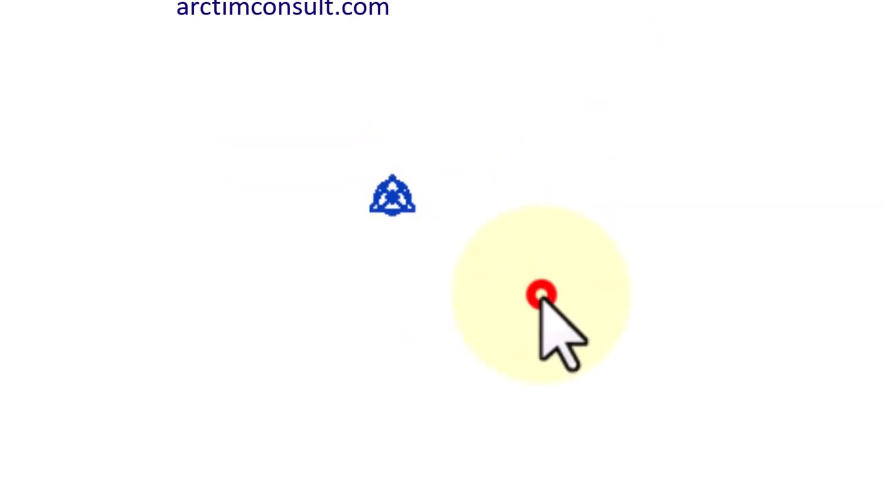
left_click(394, 205)
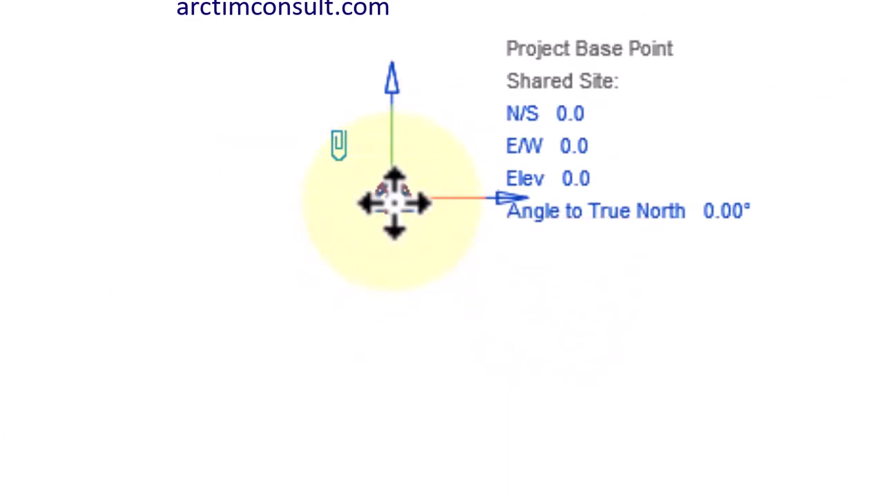
left_click(338, 141)
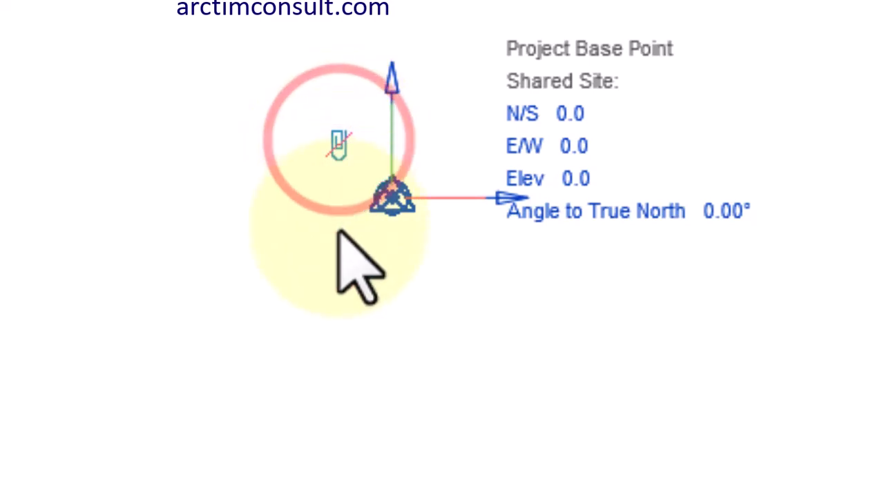
left_click(385, 292)
Step: Move the unclipped project base point close to the gate leaf, at about N/S 7315.1 and E/W 48653.9
left_click_drag(509, 118, 357, 268)
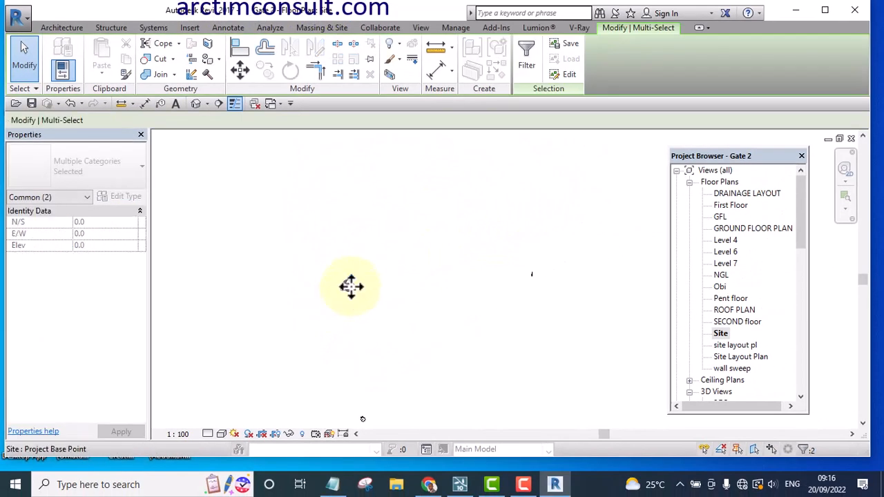
left_click(351, 286)
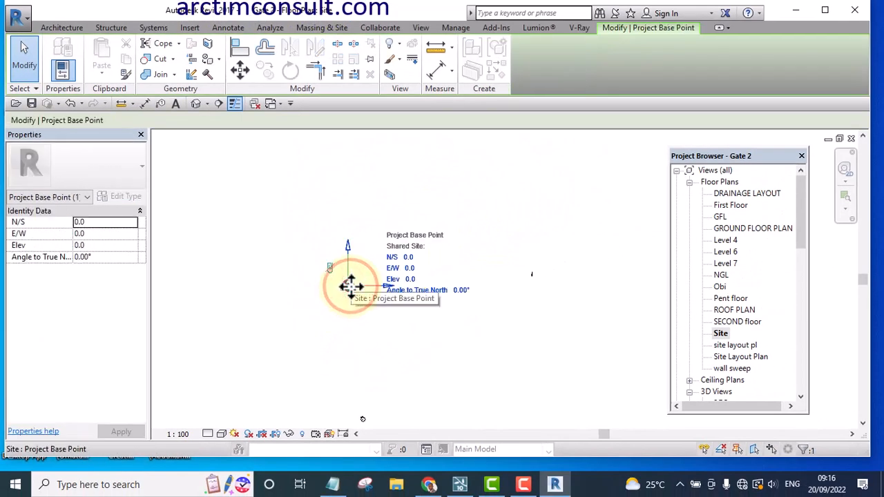
left_click(350, 285)
left_click_drag(385, 257, 536, 258)
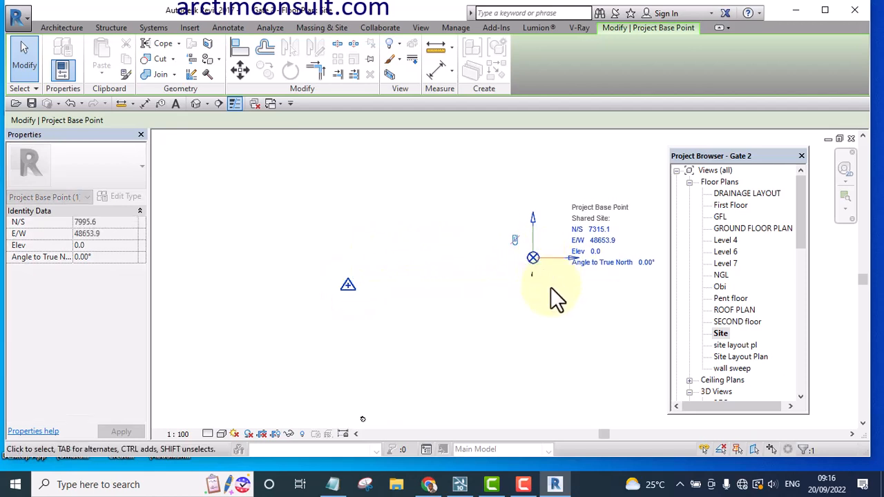
scroll(550, 288, "up", 2)
middle_click_drag(550, 288, 515, 315)
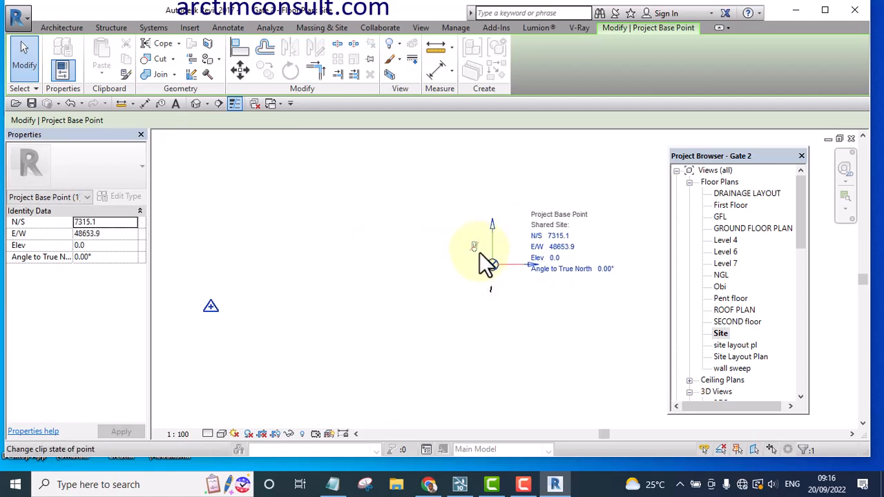
Step: Snap the project base point onto the outer corner at the gate leaf's upper end, at N/S 3479.7 and E/W 48521.0
scroll(475, 248, "up", 3)
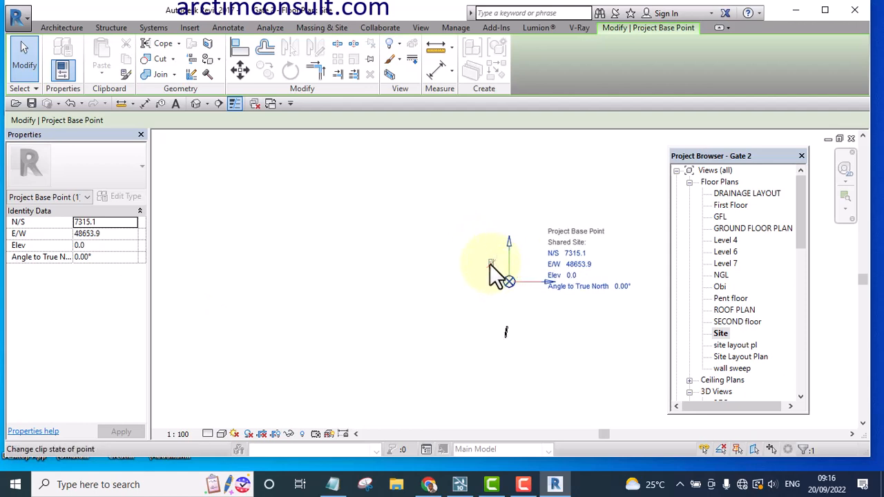
middle_click_drag(545, 348, 443, 268)
scroll(420, 199, "up", 3)
left_click_drag(420, 198, 414, 294)
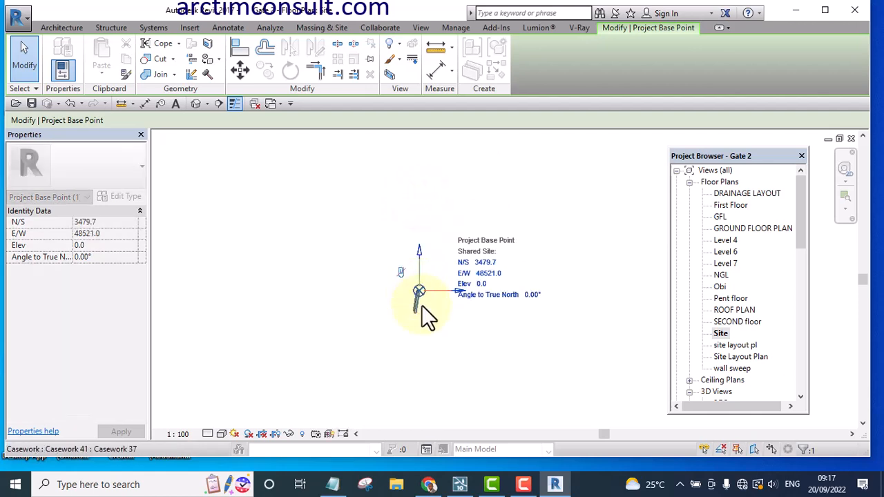
scroll(422, 304, "up", 5)
middle_click_drag(431, 270, 434, 323)
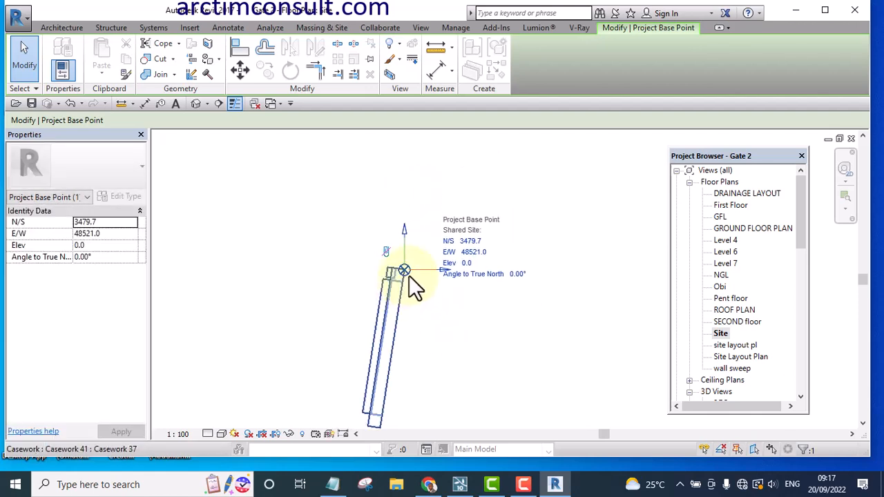
middle_click_drag(413, 287, 408, 253)
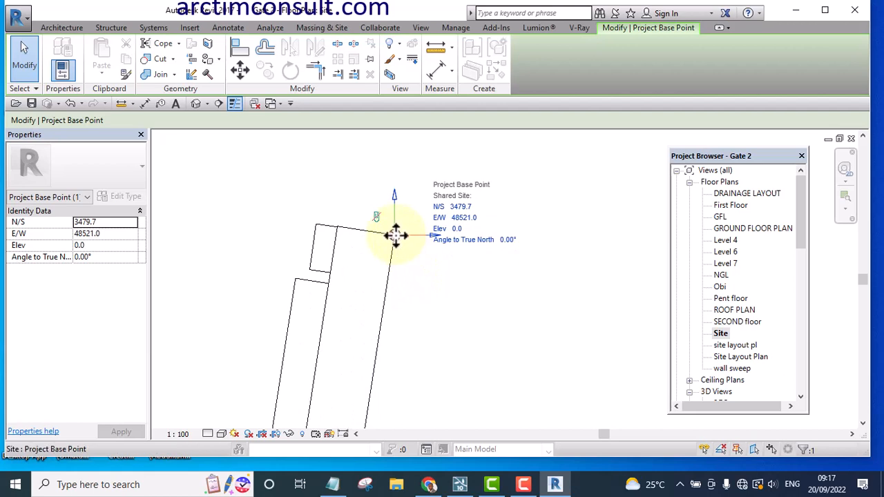
mouse_move(394, 235)
left_mouse_down()
mouse_move(406, 195)
mouse_move(393, 235)
left_mouse_up()
left_click(438, 301)
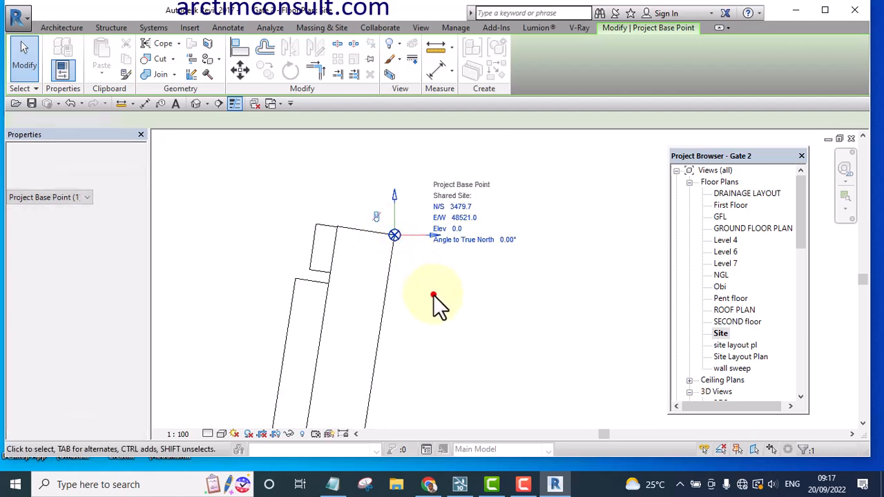
Step: Shift the project base point from the corner onto the gate leaf's upper end edge, at N/S 3484.0 and E/W 48492.6
scroll(444, 246, "down", 5)
scroll(422, 220, "up", 4)
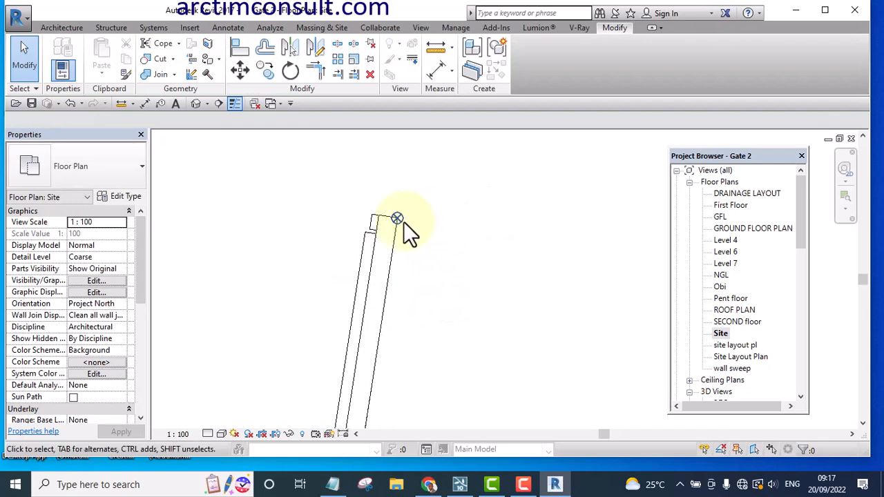
middle_click_drag(427, 261, 440, 309)
scroll(405, 268, "up", 4)
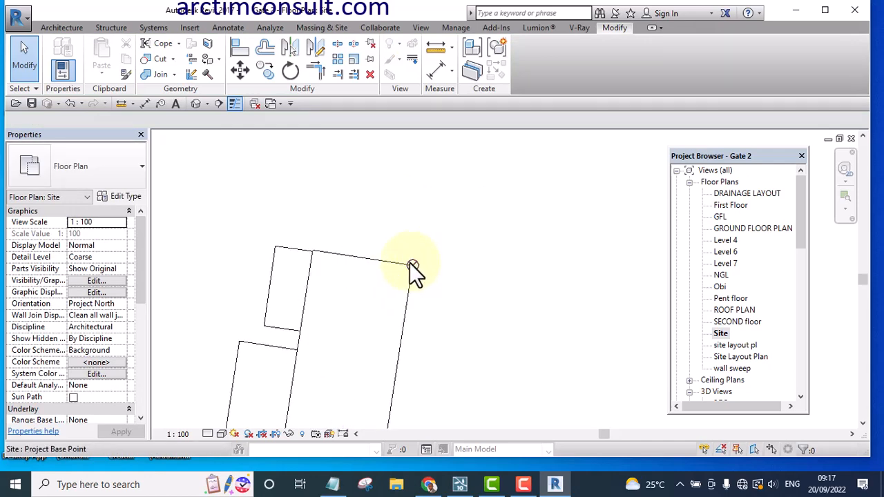
left_click_drag(413, 265, 374, 260)
left_click(408, 183)
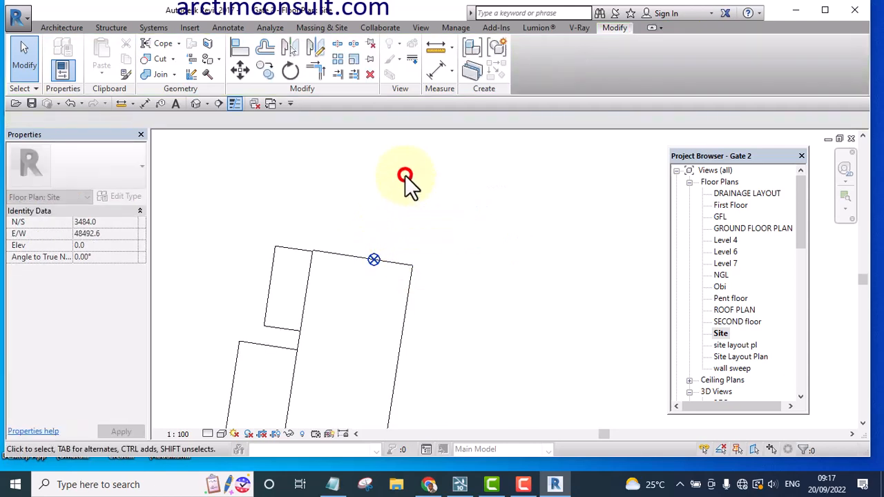
scroll(380, 256, "down", 2)
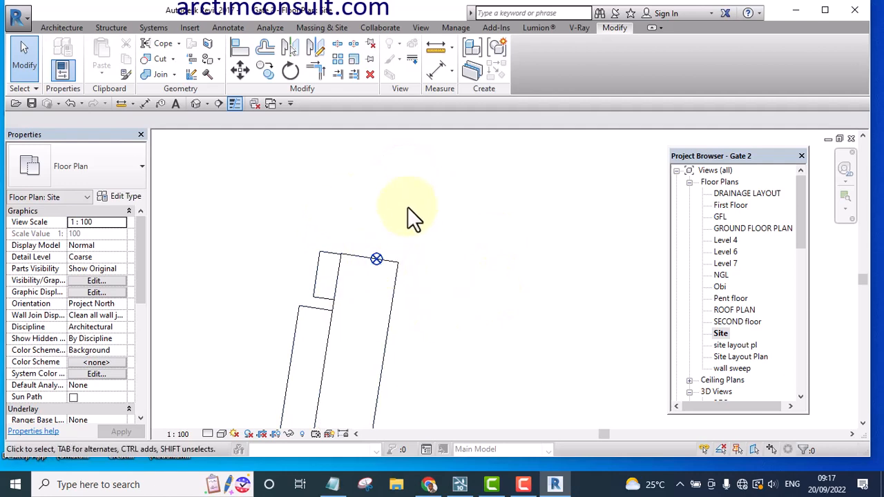
scroll(387, 259, "down", 3)
middle_click_drag(467, 302, 422, 286)
scroll(424, 286, "down", 2)
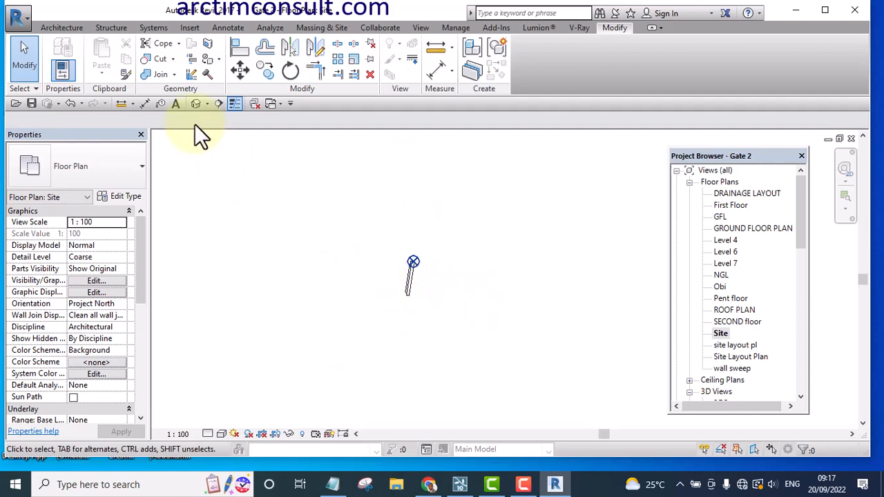
Step: Display the gate leaf in the default 3D view and save the project
left_click(196, 105)
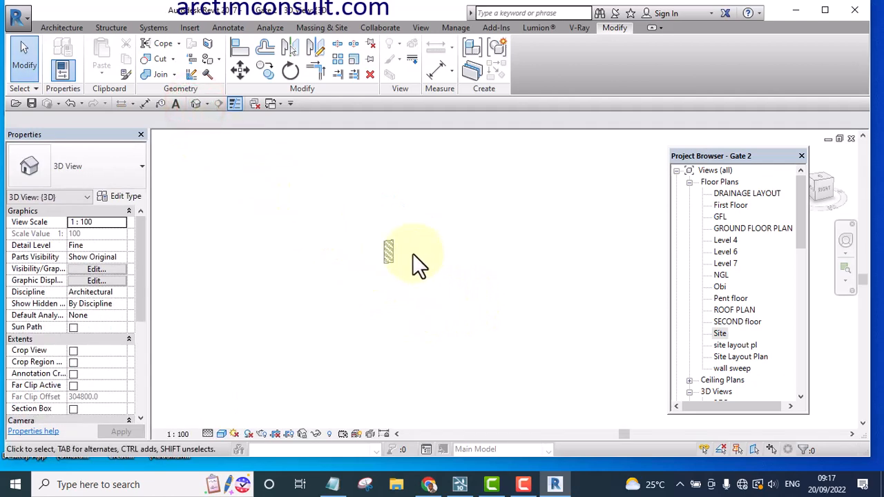
scroll(444, 267, "up", 3)
middle_click_drag(444, 269, 429, 315)
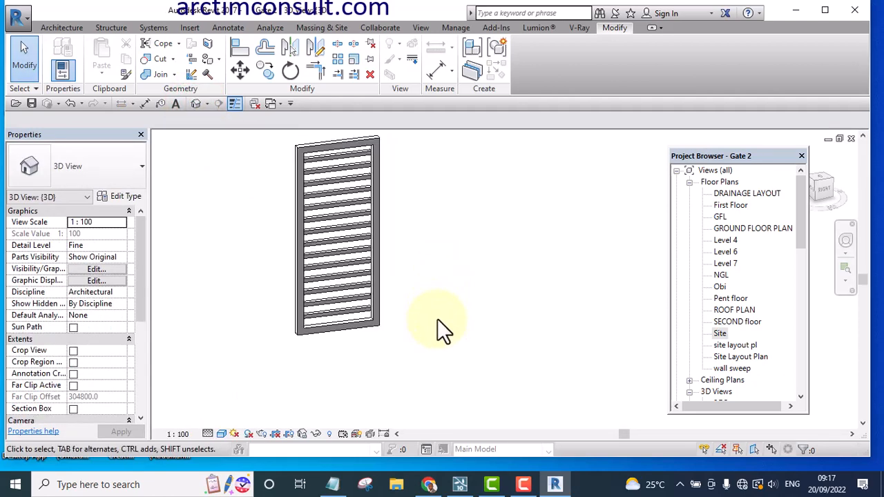
scroll(438, 318, "down", 2)
left_click(235, 103)
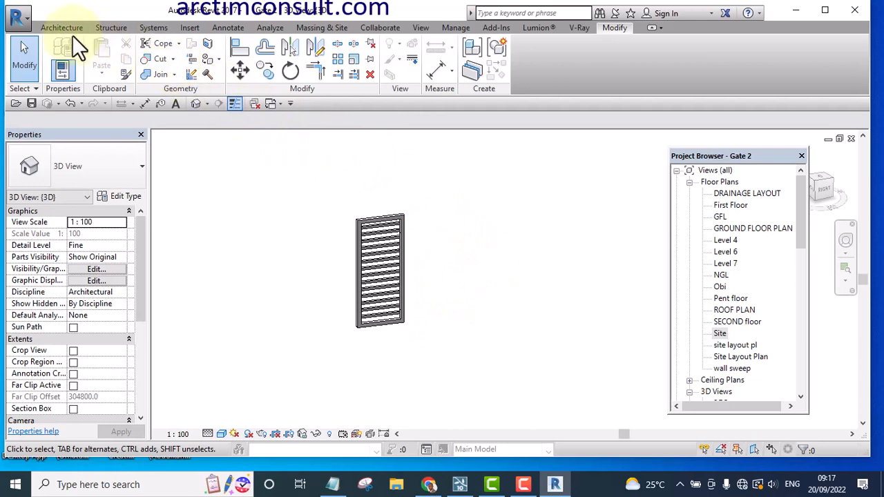
left_click(32, 103)
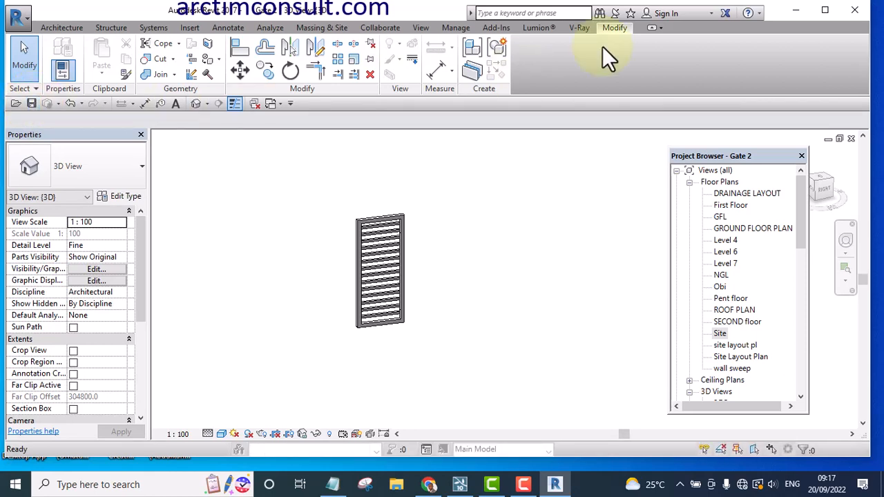
Step: Export the gate leaf to Lumion as COLLADA file Gate 2 in the Lumion Tutorial folder, using the Base Point (project north) insertion point
left_click(545, 27)
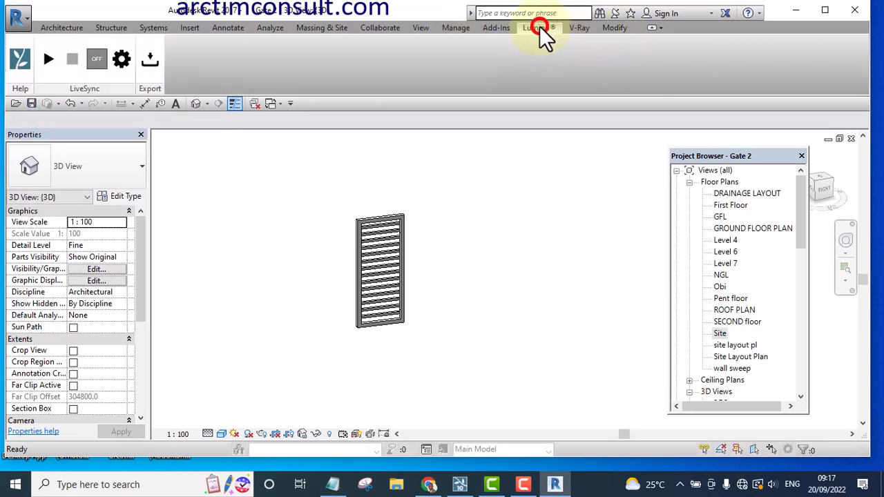
left_click(150, 62)
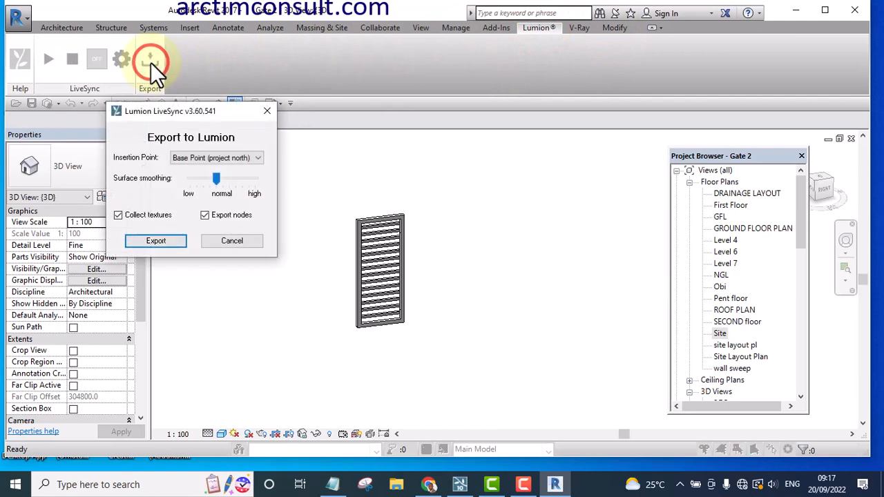
left_click(155, 238)
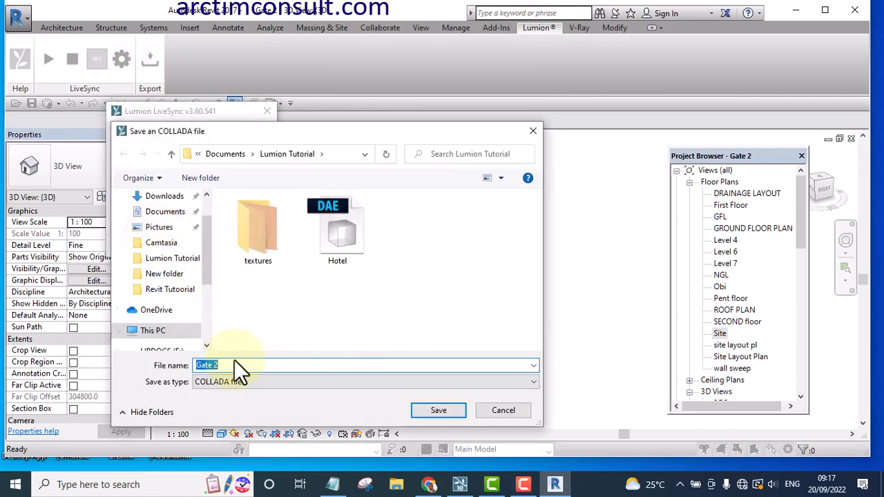
left_click(292, 361)
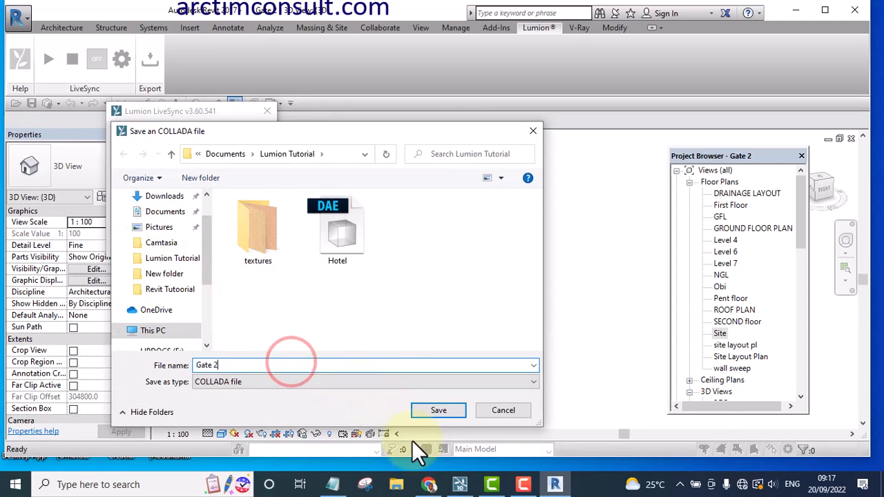
left_click(423, 408)
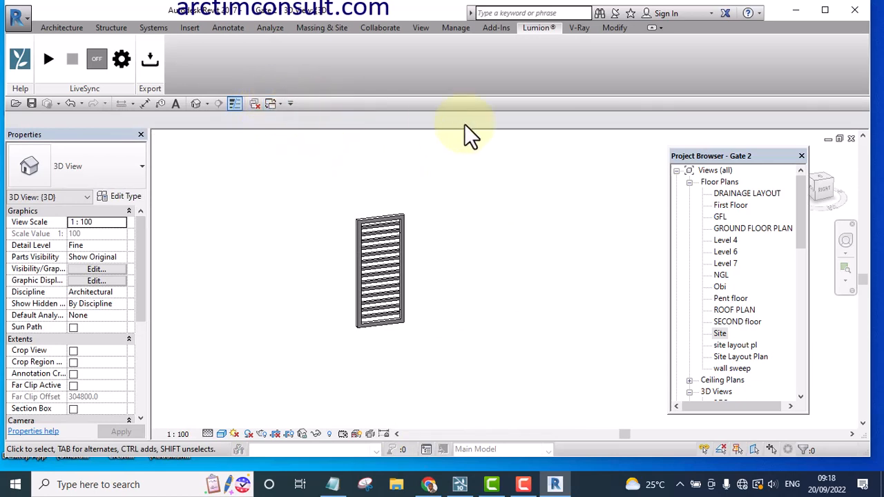
Step: Show the Recent Files page and open the Gate 1 project from it
left_click(279, 103)
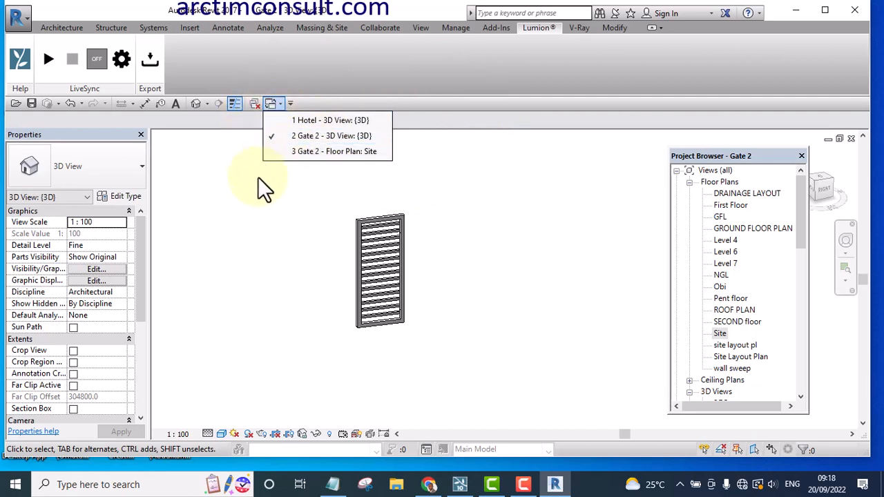
left_click(303, 196)
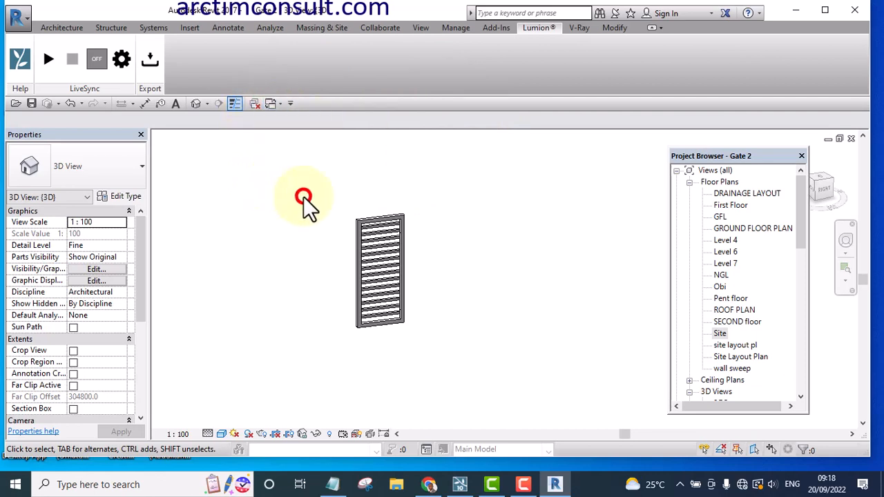
left_click(420, 23)
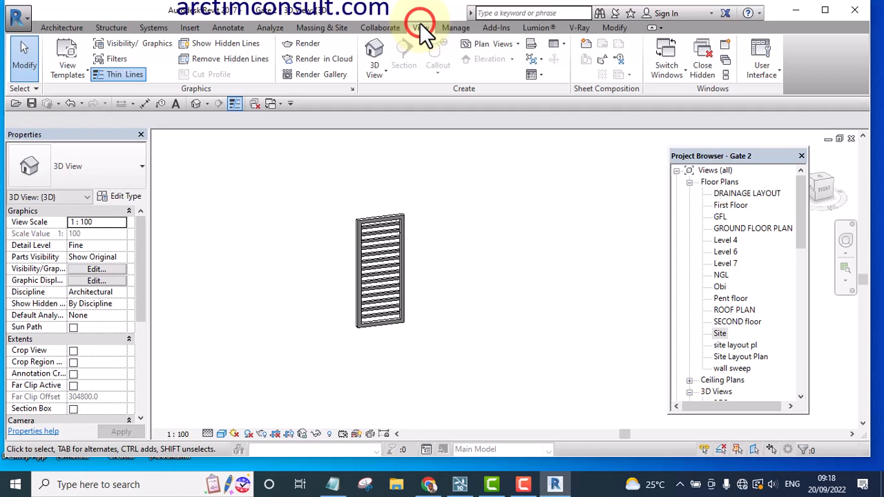
left_click(777, 67)
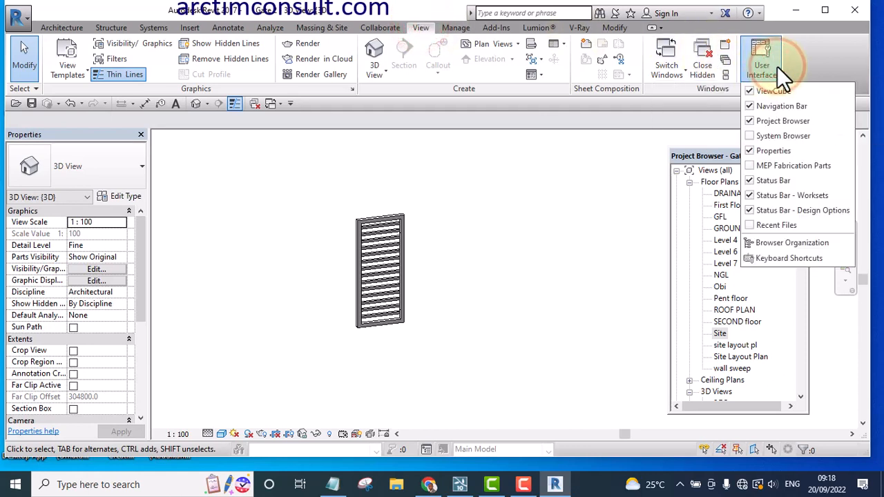
left_click(783, 228)
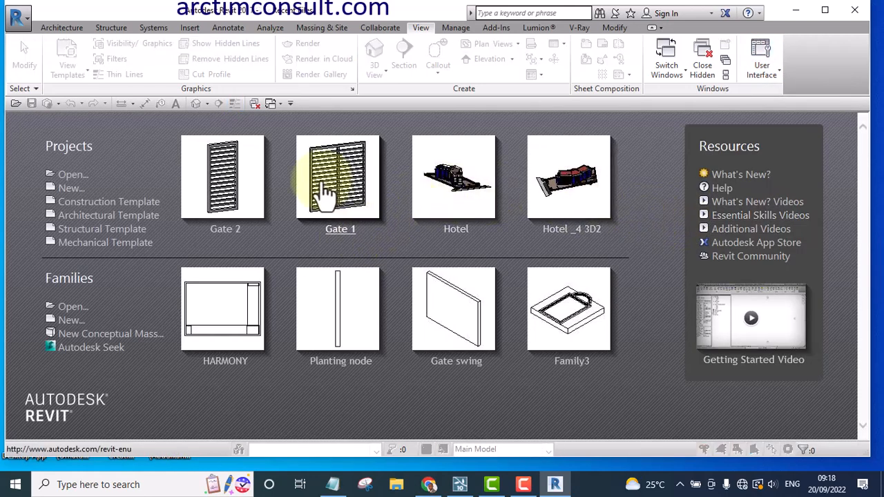
left_click(338, 230)
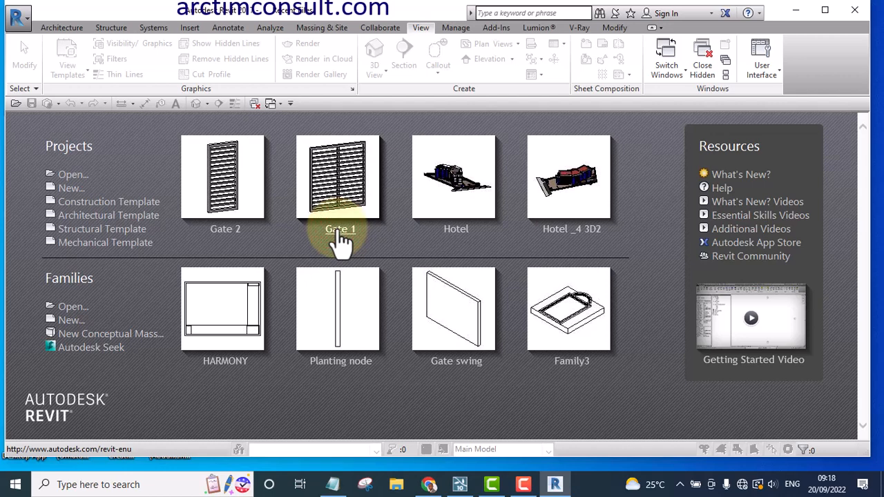
left_click(339, 231)
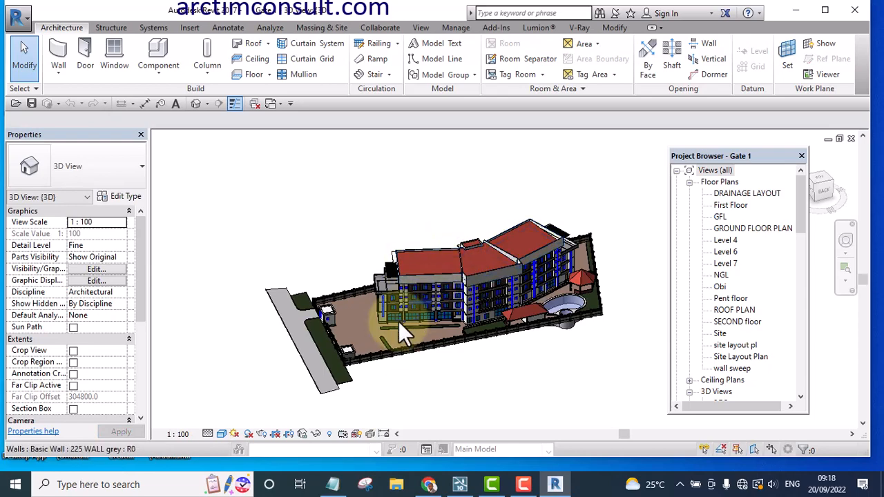
Step: Delete the main building and most of the surrounding site elements in the 3D view, keeping the gate
middle_click_drag(398, 321, 506, 304, "shift")
left_click_drag(593, 167, 288, 309)
key("Delete")
scroll(415, 397, "up", 2)
left_click_drag(423, 397, 288, 242)
key("Delete")
scroll(266, 311, "up", 2)
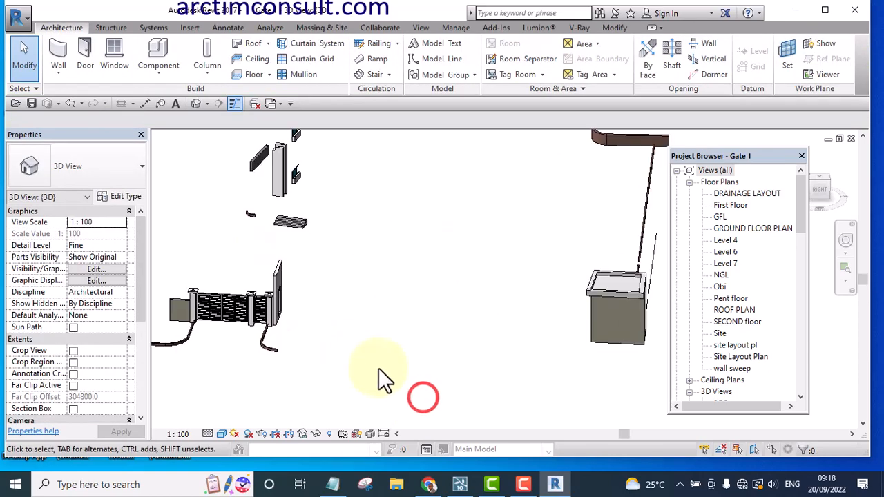
Step: Delete the remaining walls, posts and stray pieces around the gate so that only the single gate leaf is kept
key("Delete")
left_click_drag(540, 379, 301, 324)
key("Delete")
left_click_drag(431, 129, 326, 312)
key("Delete")
key("Delete")
left_click_drag(341, 173, 212, 166)
key("Delete")
left_click(315, 201)
key("Delete")
left_click(300, 314)
left_click(524, 355)
key("Delete")
scroll(452, 290, "up", 5)
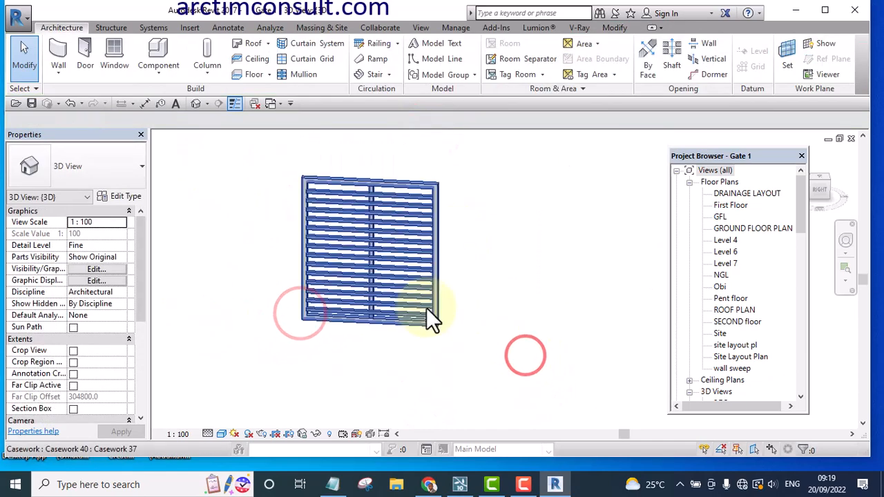
middle_click(501, 339)
scroll(475, 265, "down", 3)
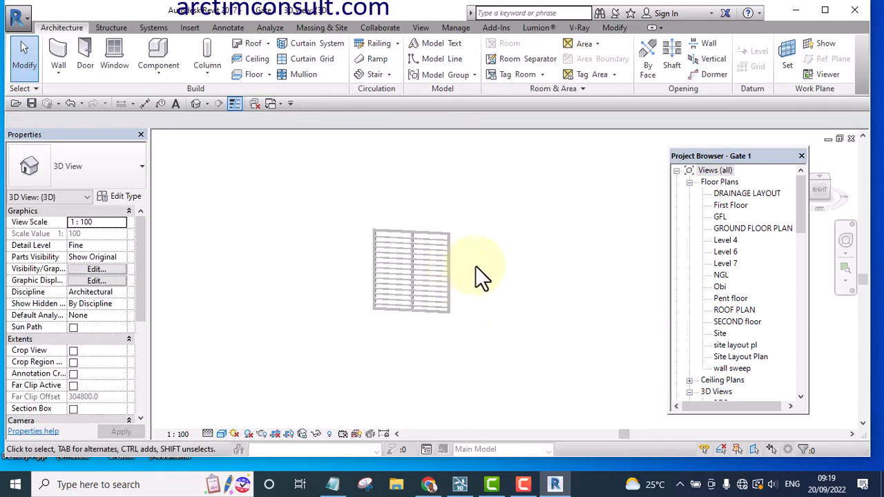
middle_click_drag(475, 265, 480, 296)
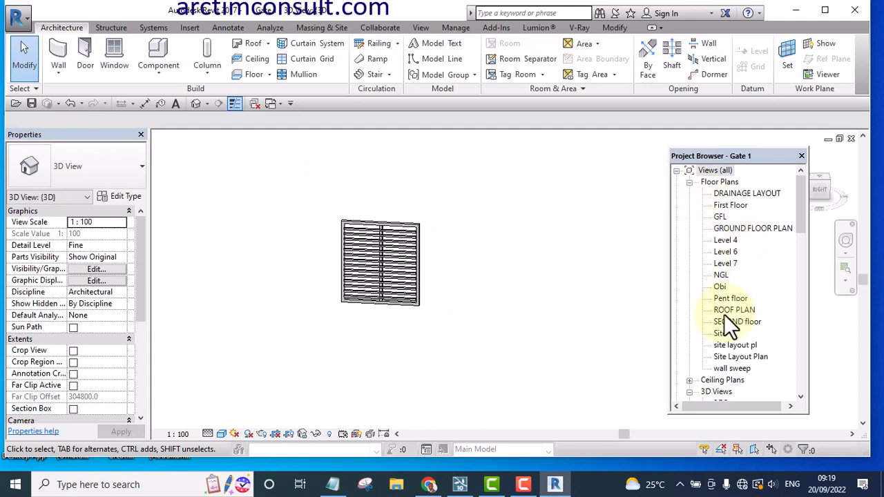
Step: Open the GFL floor plan and examine the leftover grids, section lines and parked cars
left_click(800, 216)
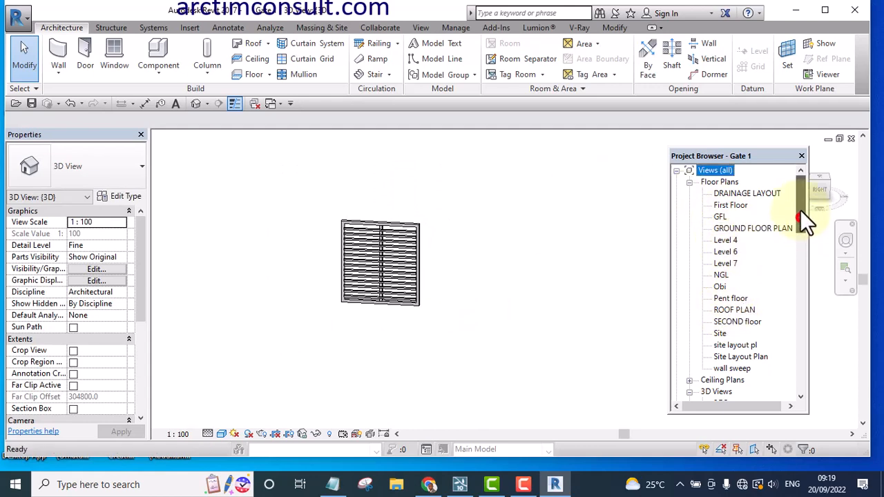
double_click(719, 216)
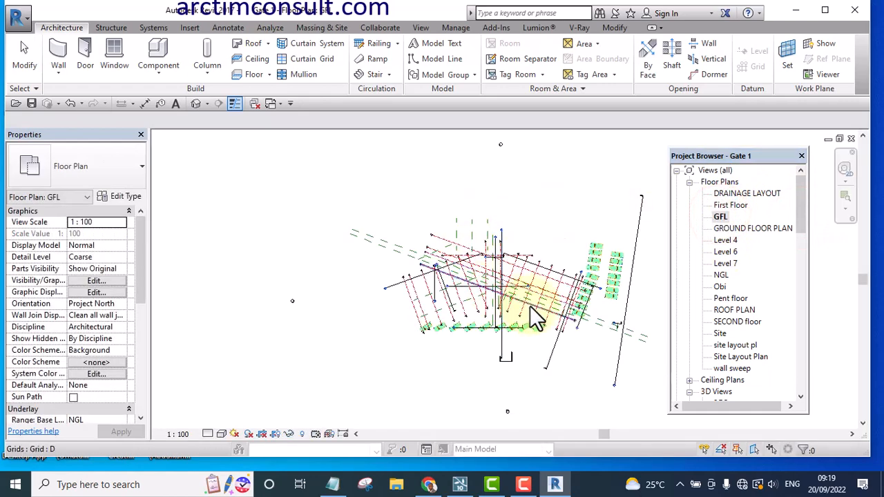
middle_click_drag(530, 306, 454, 277)
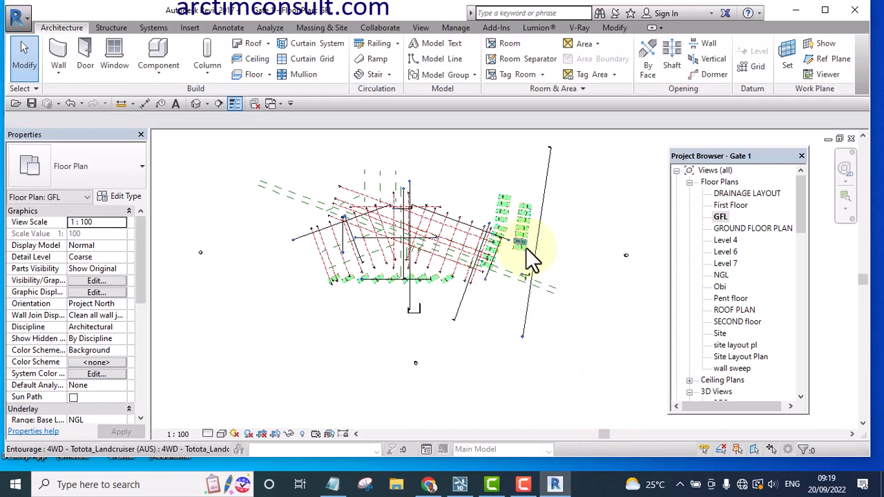
scroll(528, 261, "up", 5)
scroll(566, 299, "down", 5)
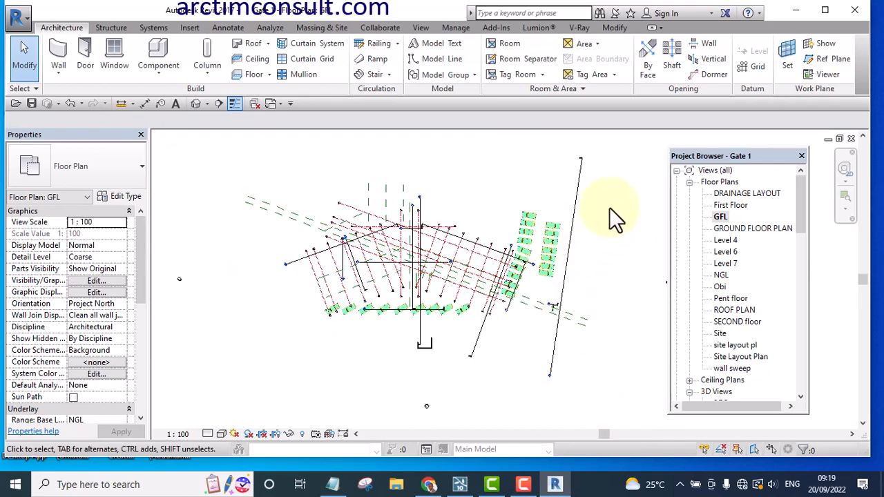
left_click_drag(605, 182, 507, 191)
left_click_drag(577, 164, 579, 165)
scroll(459, 281, "up", 3)
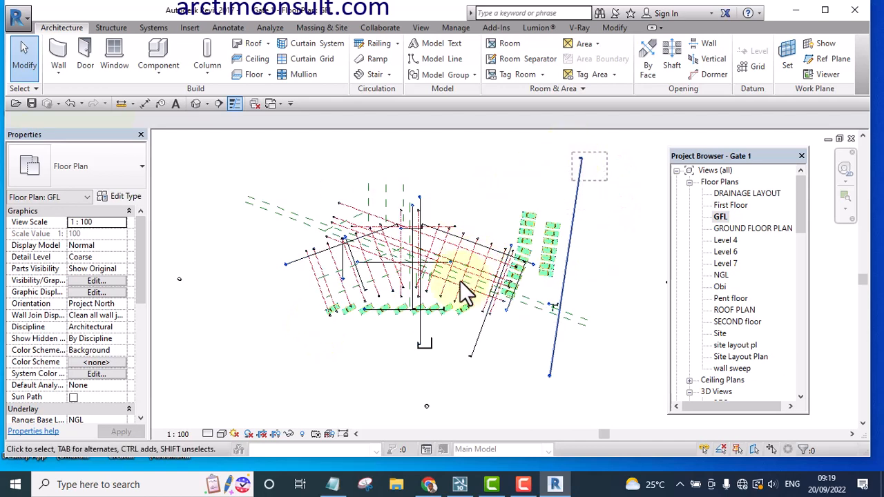
left_click(451, 356)
scroll(452, 356, "down", 2)
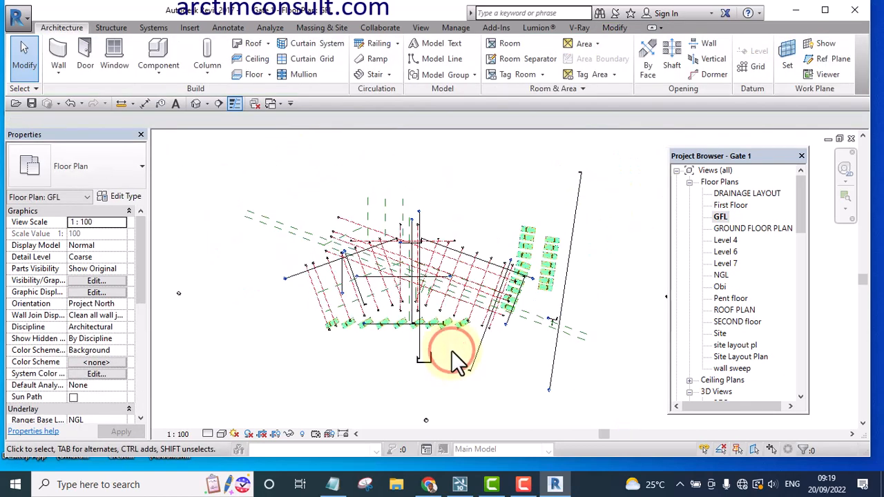
Step: Delete the main cluster of entourage, grids, medium lines, reference planes and section views, keeping every category checked in the filter
left_click_drag(449, 368, 301, 200)
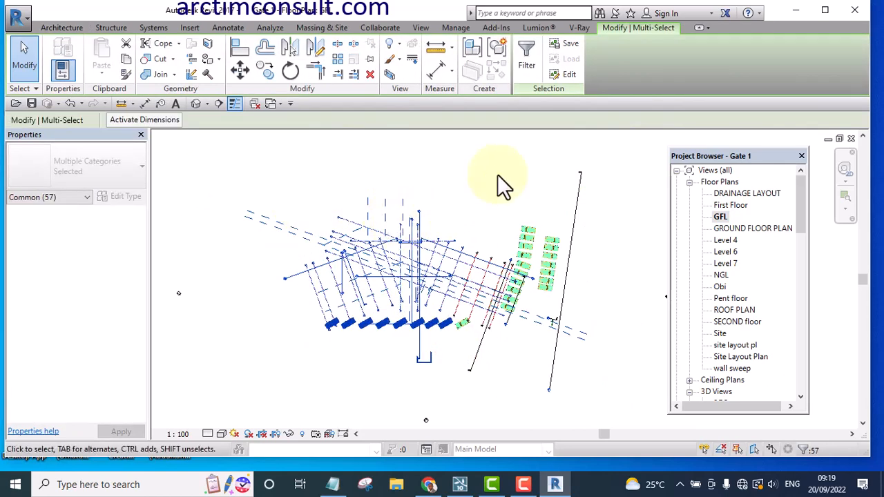
left_click(527, 66)
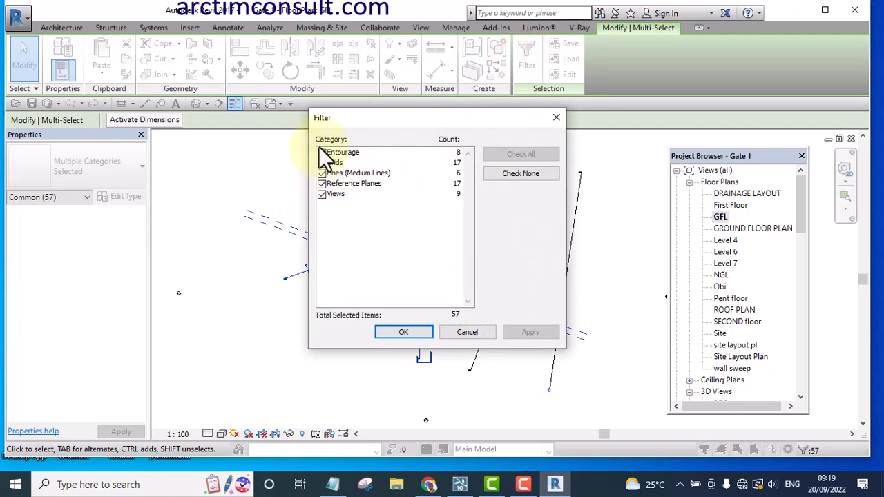
left_click(401, 331)
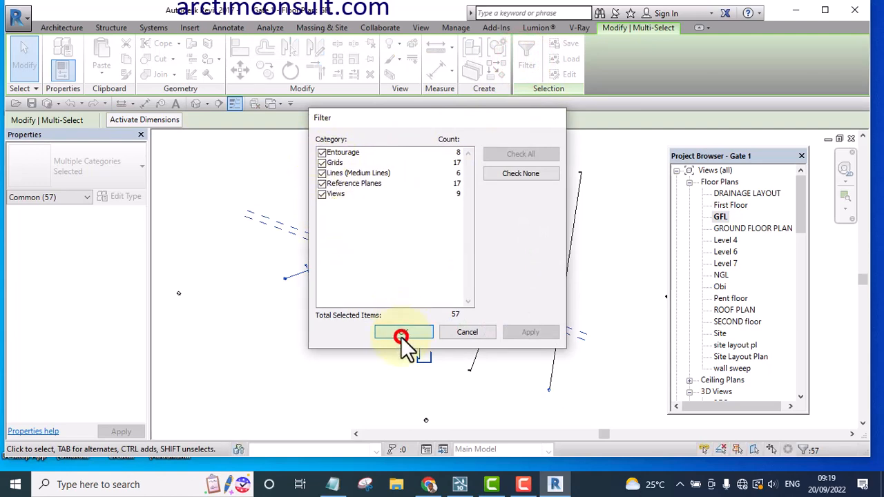
key("Delete")
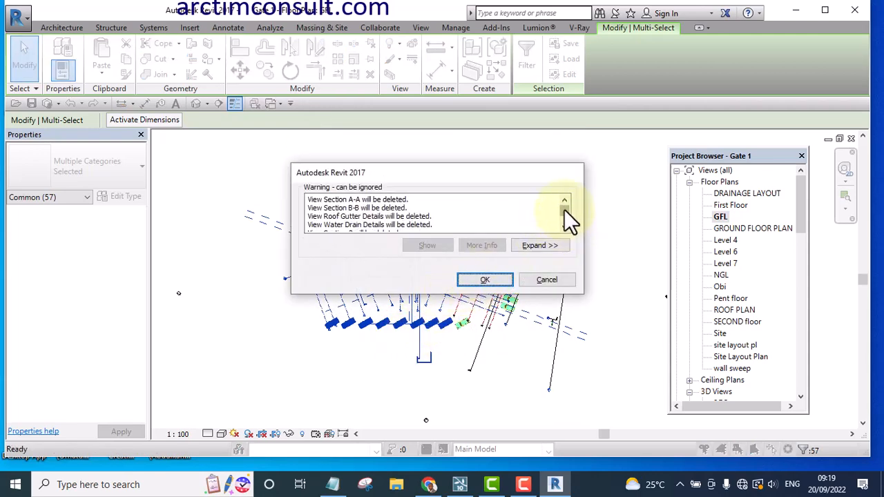
left_click_drag(565, 209, 563, 217)
left_click(485, 279)
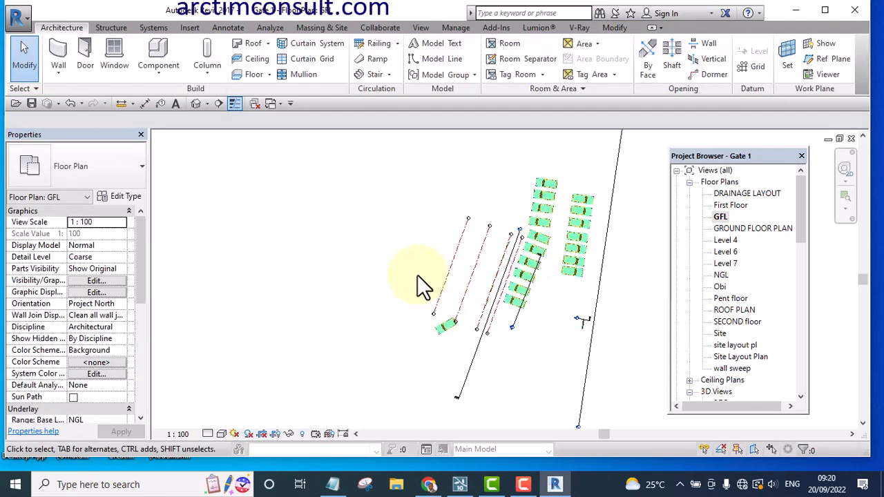
Step: Delete the remaining grid lines together with the cars beside them and the Section 4 and Section 1 views
scroll(413, 275, "down", 3)
scroll(443, 275, "up", 5)
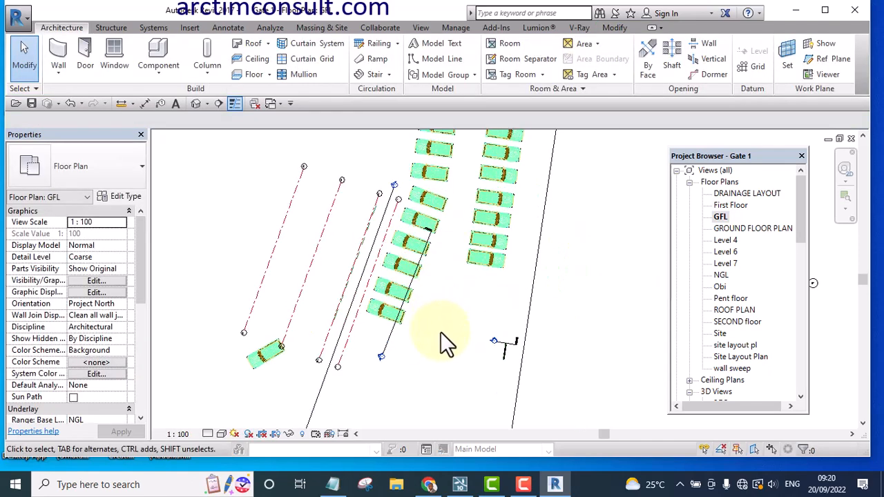
scroll(434, 348, "down", 1)
left_click_drag(425, 360, 281, 212)
key("Delete")
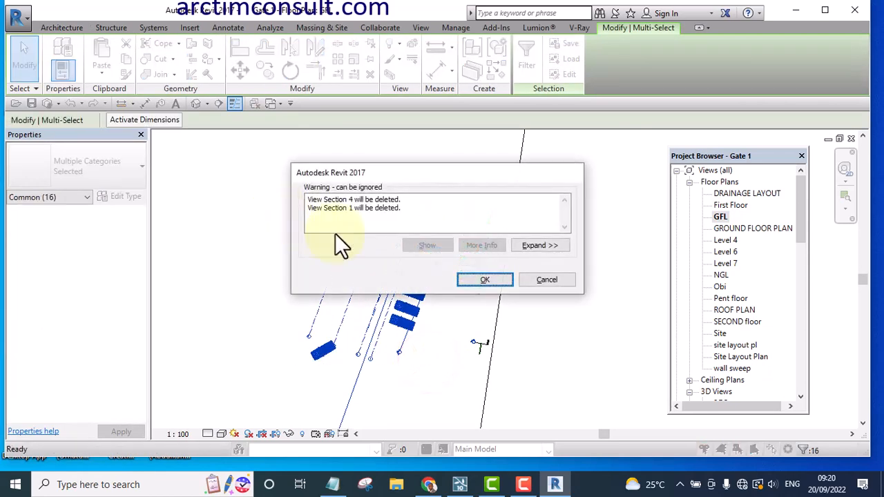
left_click(484, 280)
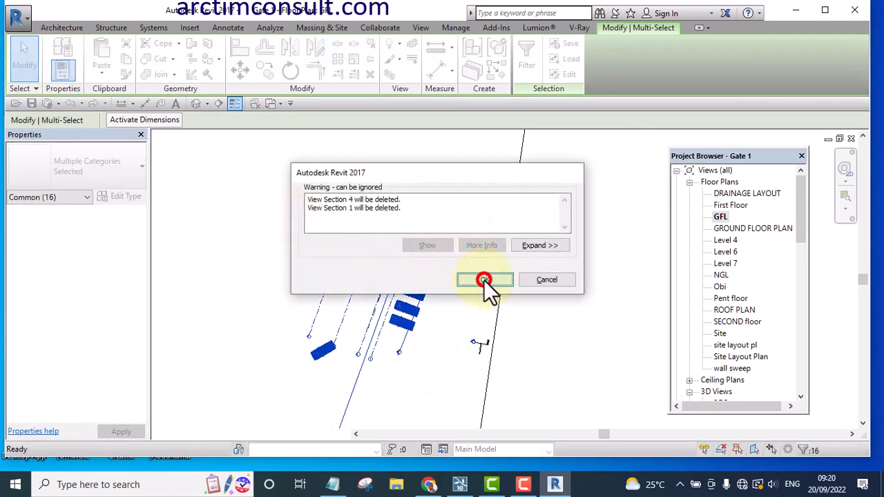
Step: Delete the last rows of parked cars and the long Section 8 line beside them
left_click_drag(519, 301, 412, 158)
key("Delete")
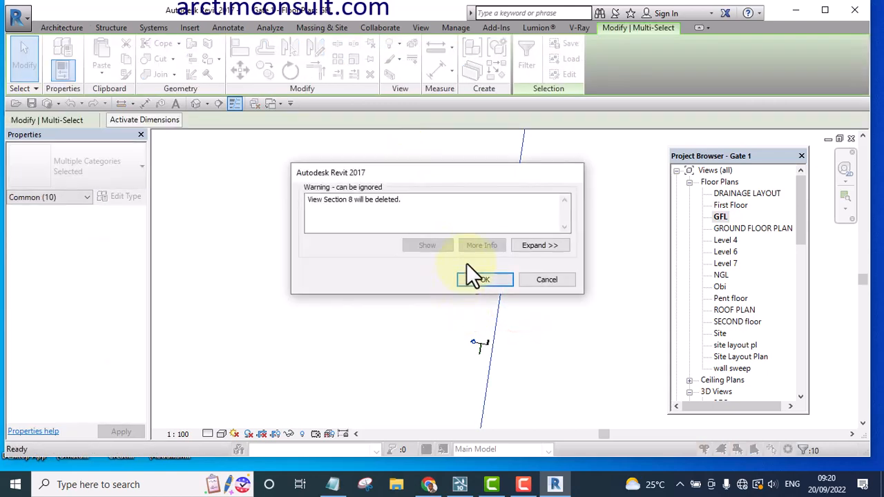
left_click(479, 282)
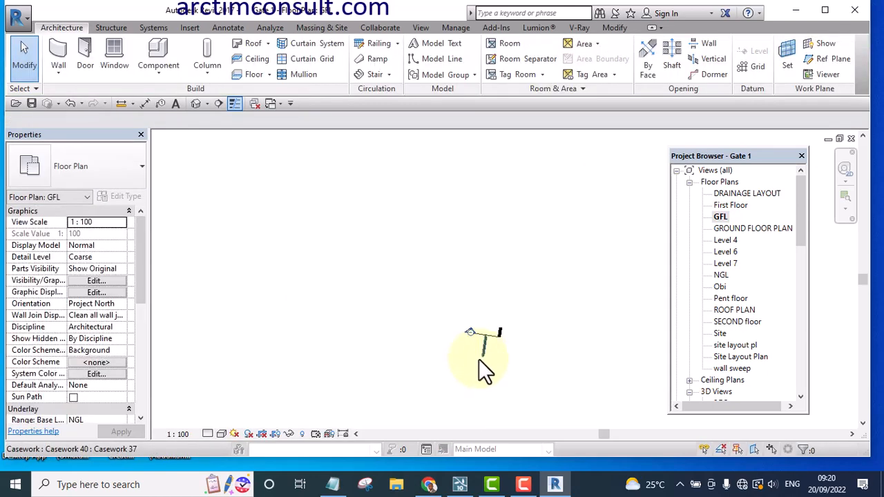
Step: Delete the short Section 9 line at the gate leaf's upper end
scroll(500, 331, "up", 8)
left_click(520, 301)
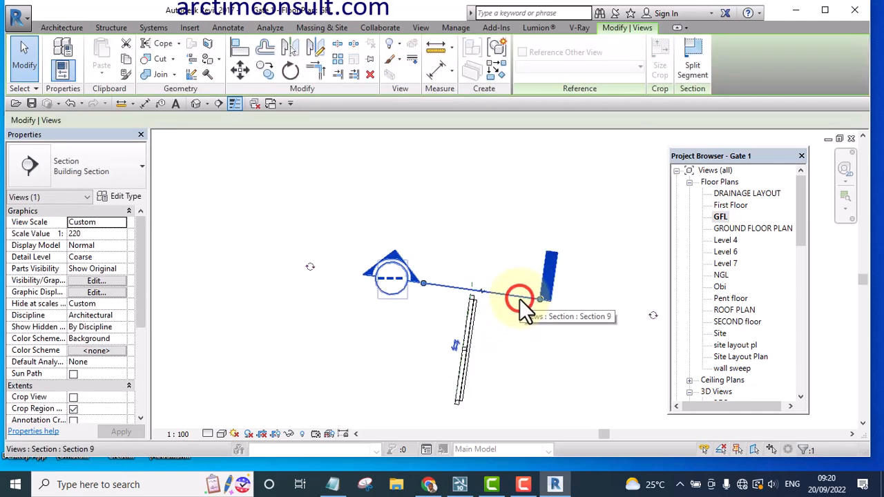
key("Delete")
left_click(485, 282)
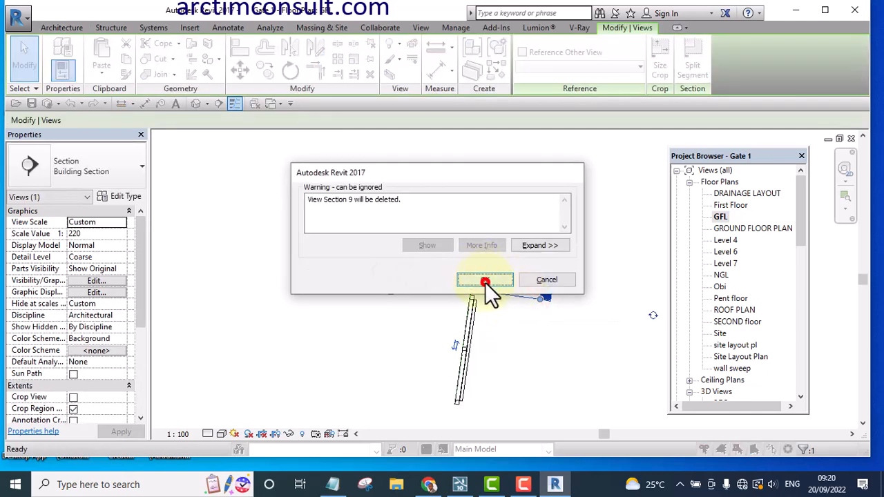
Step: Delete the reference plane named gate that runs along the gate leaf
scroll(513, 266, "up", 5)
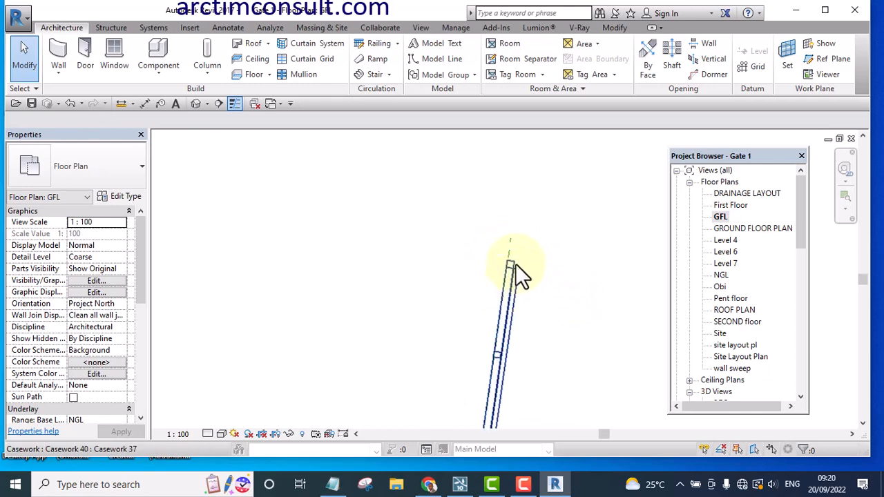
left_click(484, 190)
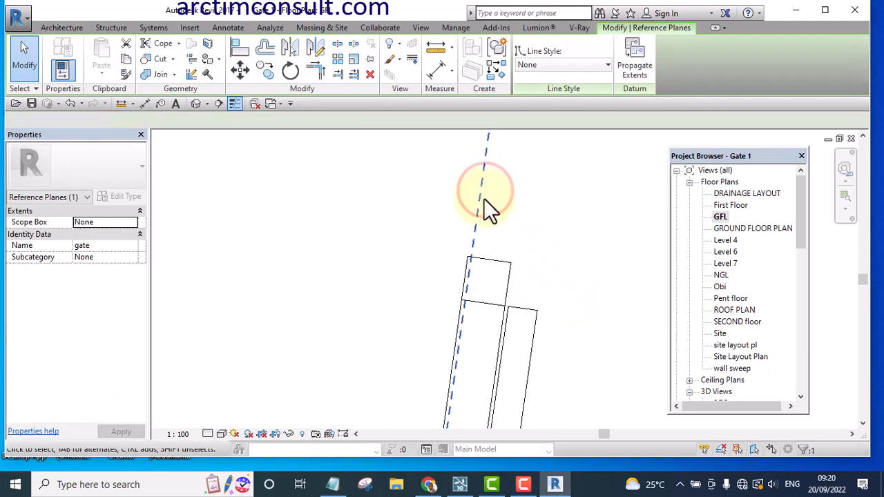
key("Delete")
scroll(384, 220, "down", 3)
scroll(428, 269, "down", 3)
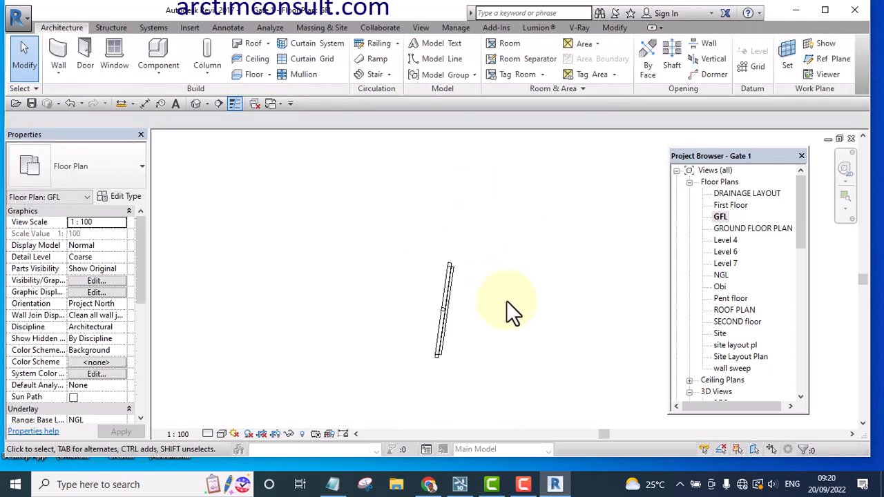
middle_click_drag(513, 311, 477, 310)
scroll(439, 276, "down", 2)
scroll(433, 266, "down", 2)
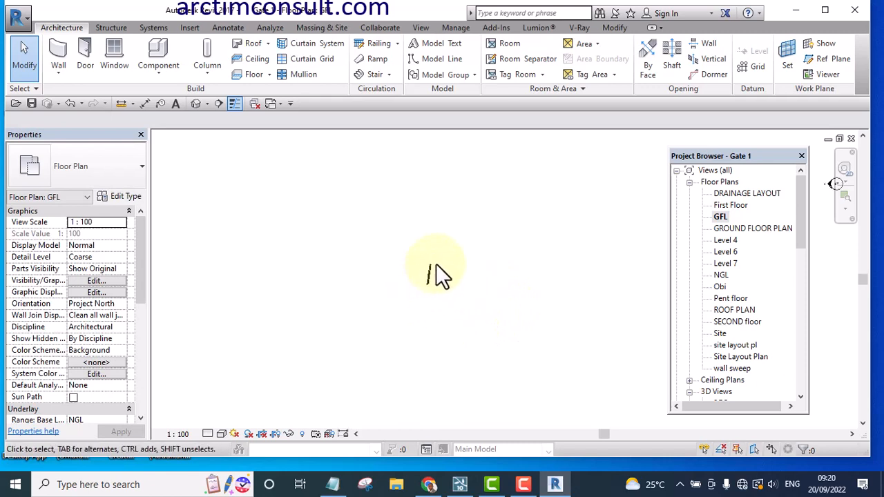
scroll(443, 265, "down", 2)
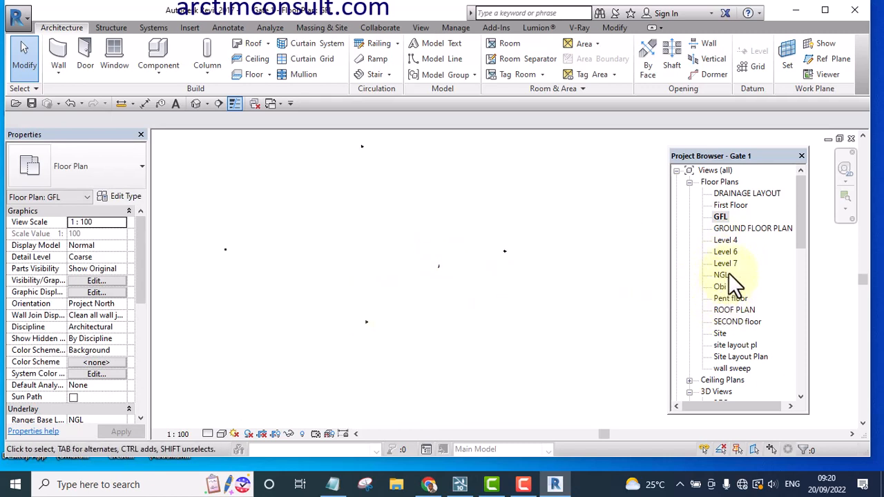
Step: Open the Site floor plan and check the project base point's coordinates
double_click(721, 333)
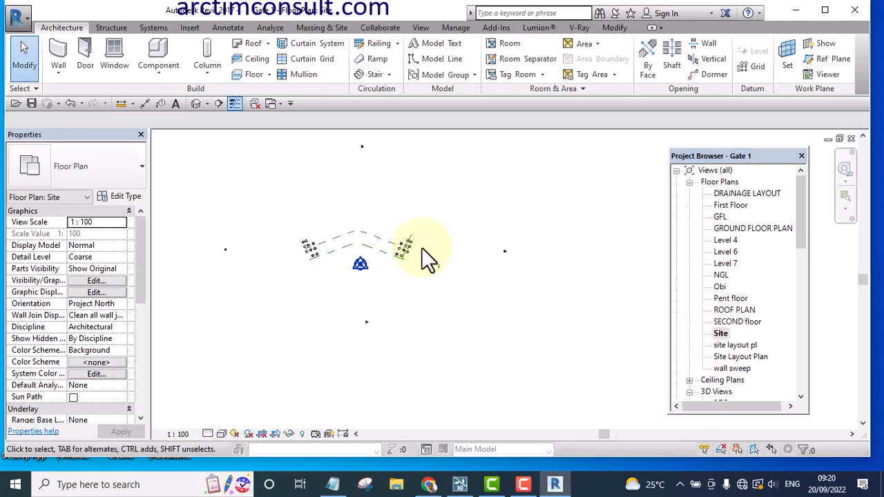
scroll(435, 283, "up", 4)
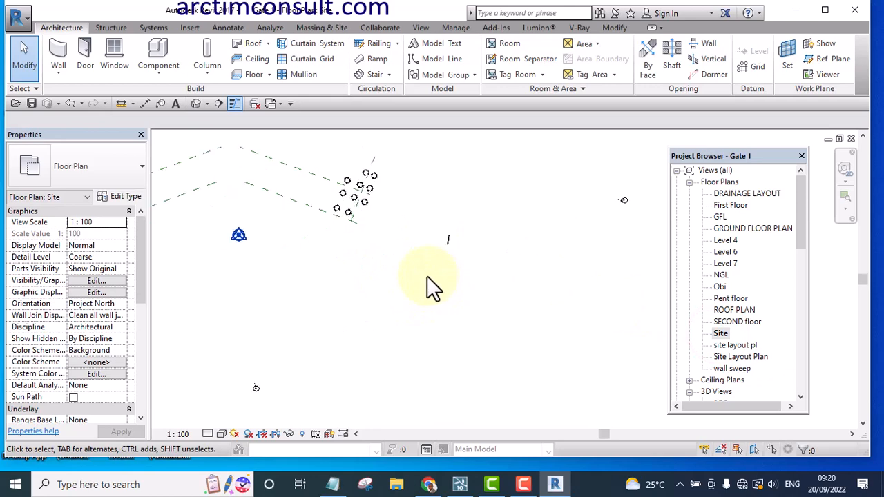
left_click(239, 234)
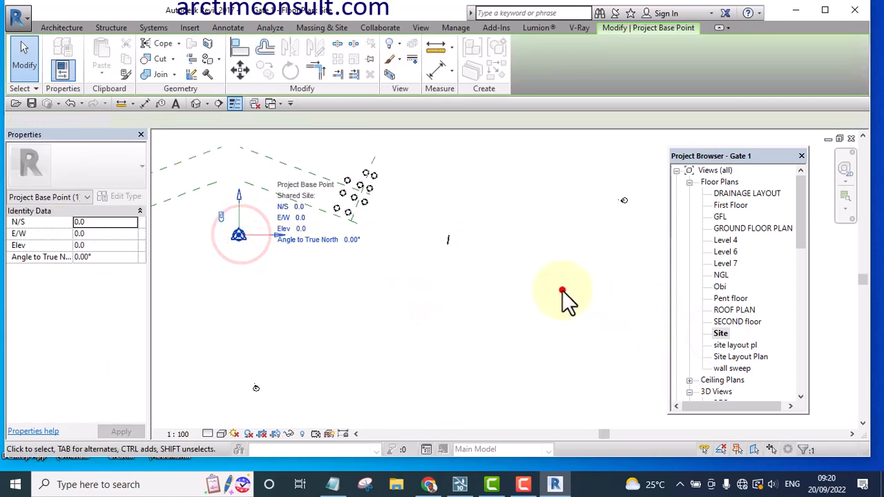
left_click(562, 290)
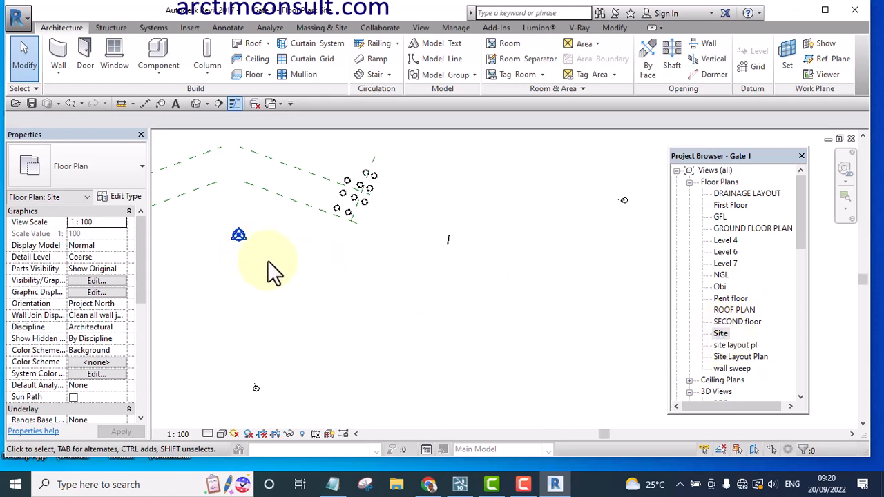
Step: Unclip the project base point in the Site plan and deselect it
scroll(272, 253, "up", 4)
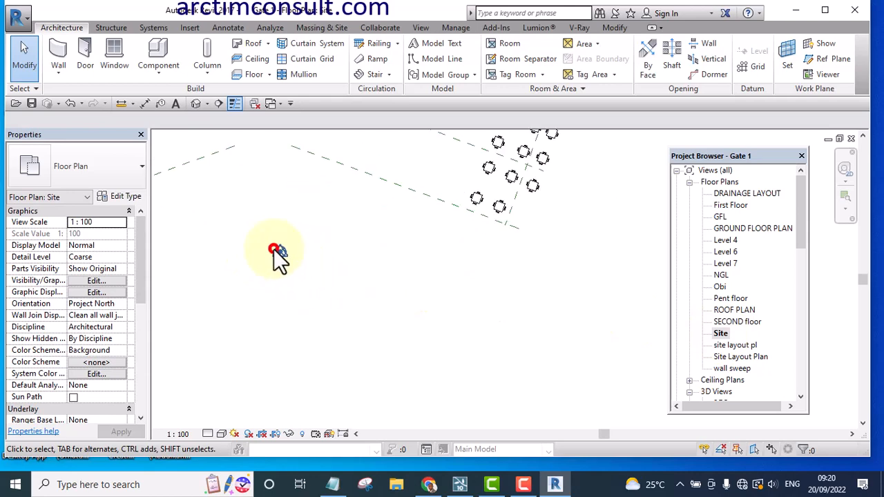
left_click(277, 252)
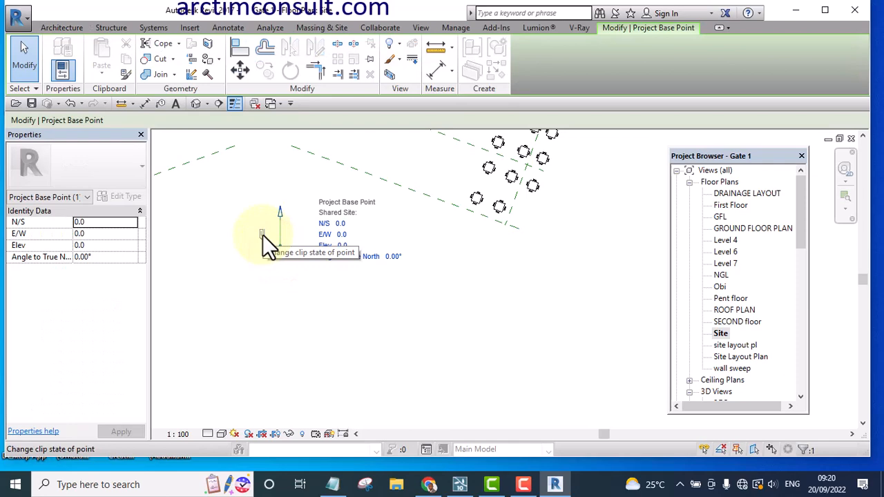
left_click(263, 234)
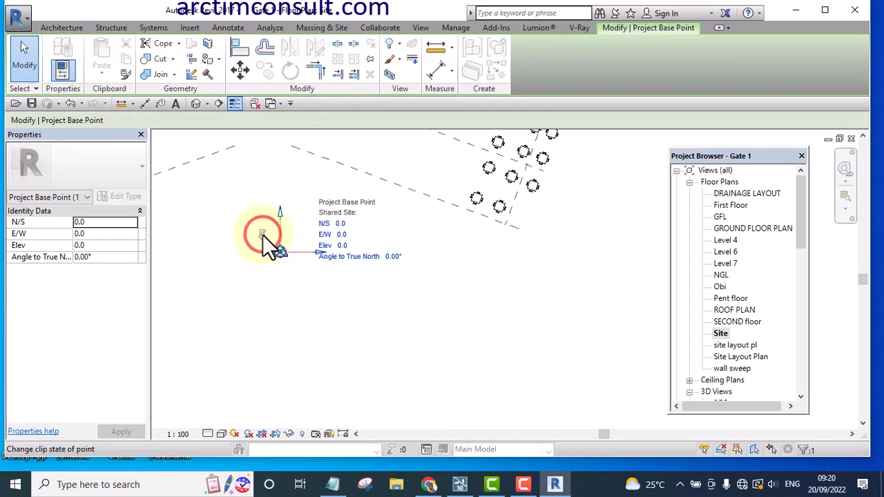
left_click(339, 307)
scroll(290, 257, "down", 3)
scroll(290, 254, "down", 2)
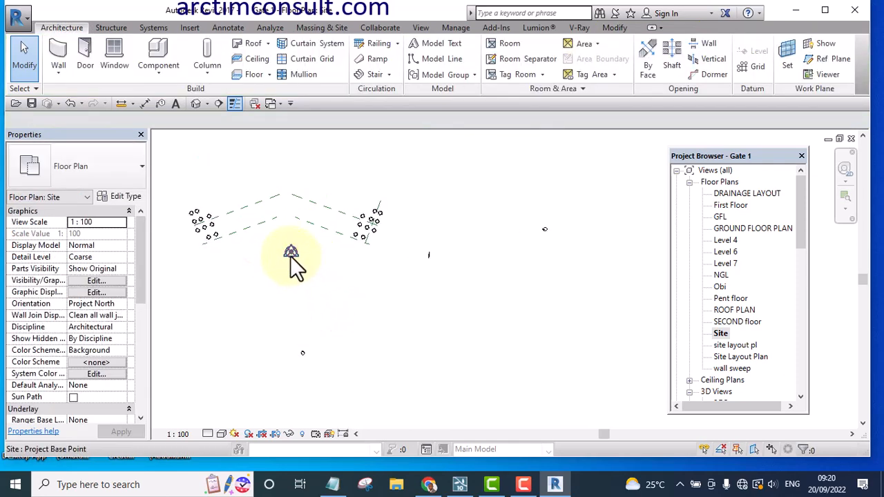
Step: Move the project base point to the middle of the gate leaf's lower end edge in the Site plan
left_click(290, 251)
left_click_drag(320, 261, 430, 273)
scroll(430, 274, "up", 6)
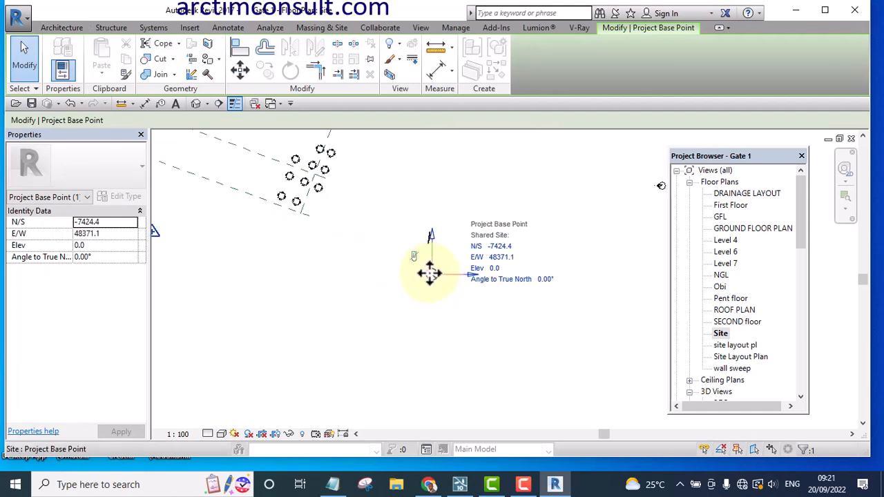
middle_click_drag(429, 279, 452, 392)
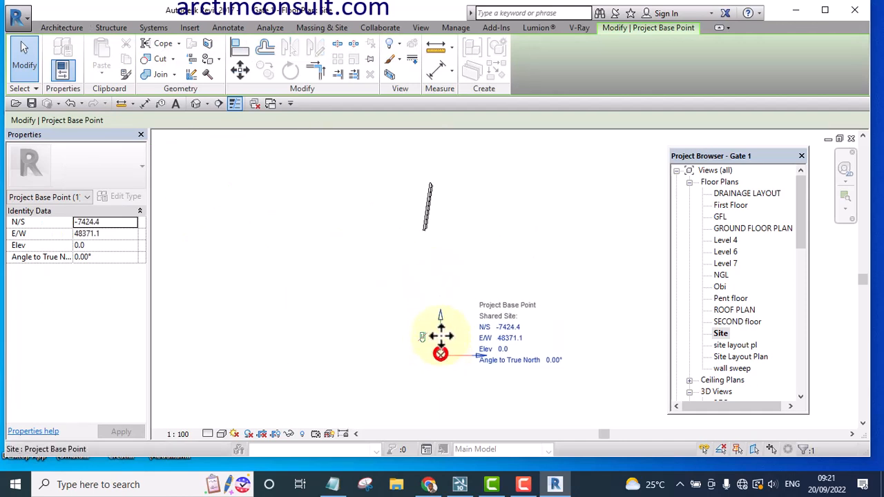
left_click_drag(441, 336, 418, 229)
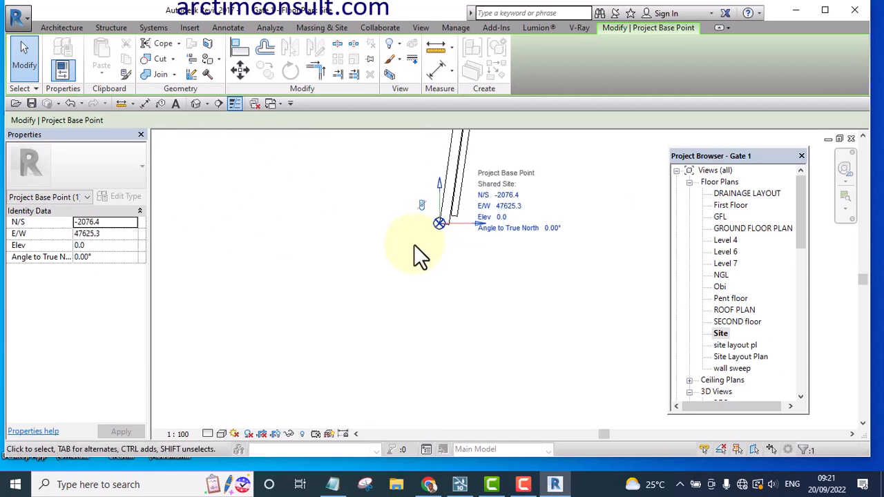
middle_click_drag(420, 256, 389, 355)
scroll(393, 332, "up", 4)
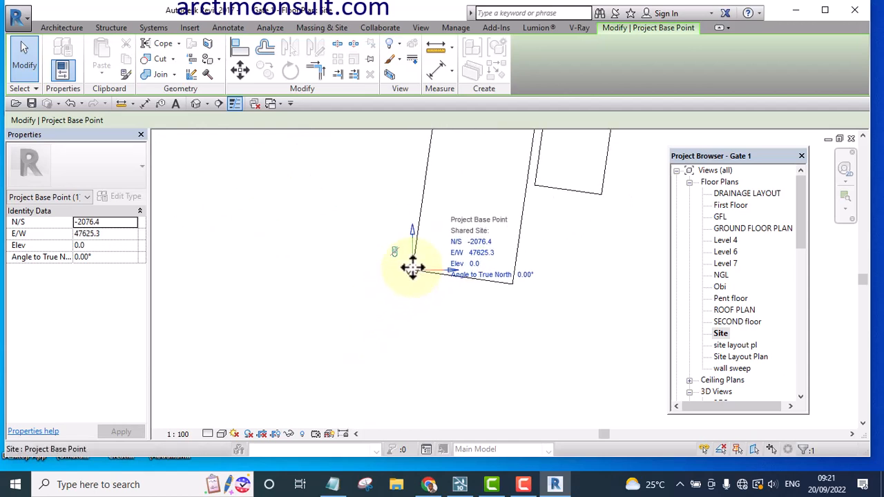
left_click_drag(407, 288, 458, 275)
left_click(456, 330)
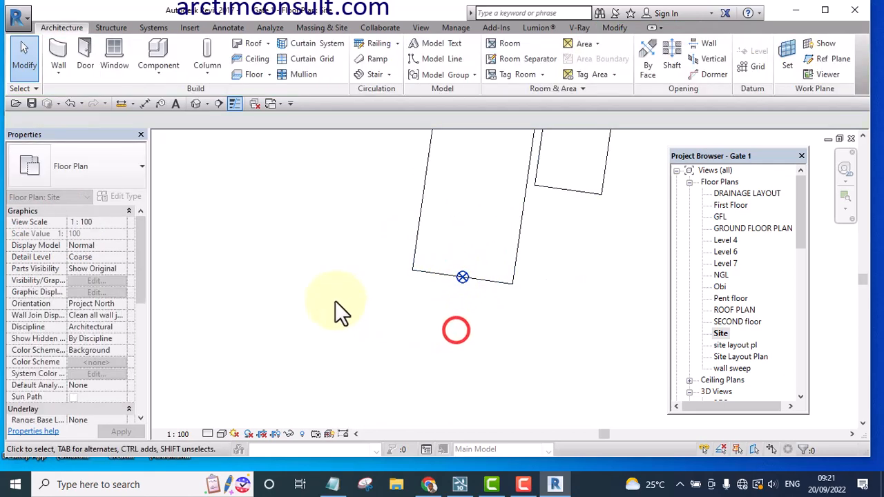
scroll(345, 297, "down", 3)
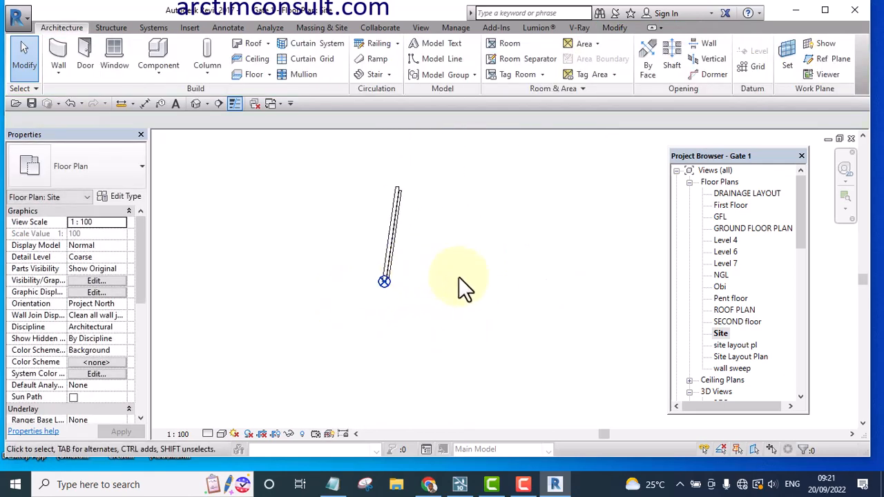
scroll(435, 249, "down", 3)
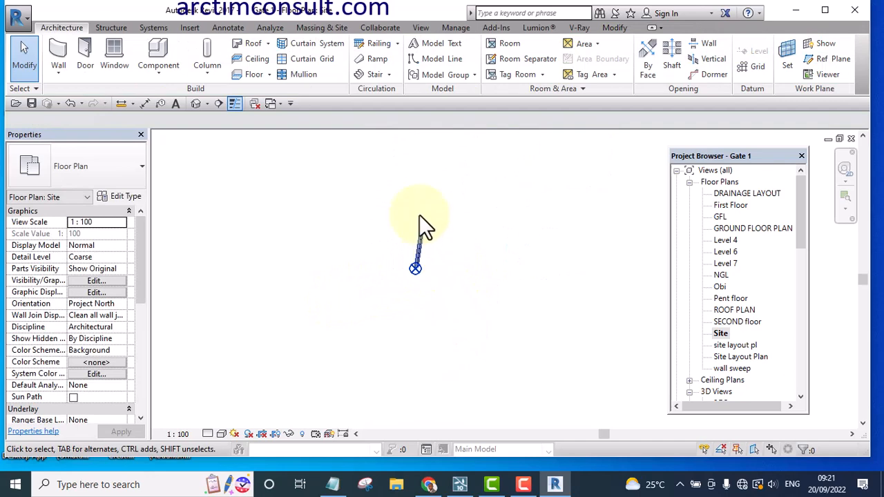
Step: Export the gate's 3D view to Lumion as the COLLADA file Gate 1 in the Lumion Tutorial folder, and save the project
left_click(196, 104)
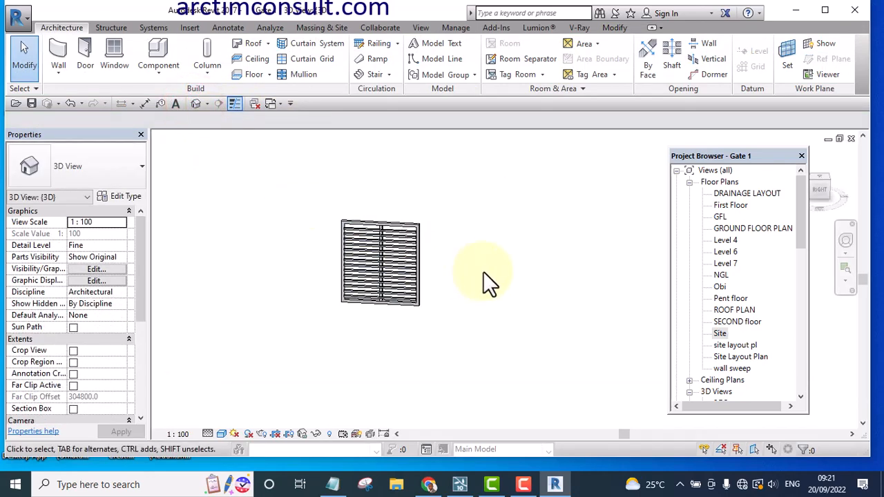
middle_click_drag(513, 295, 522, 305)
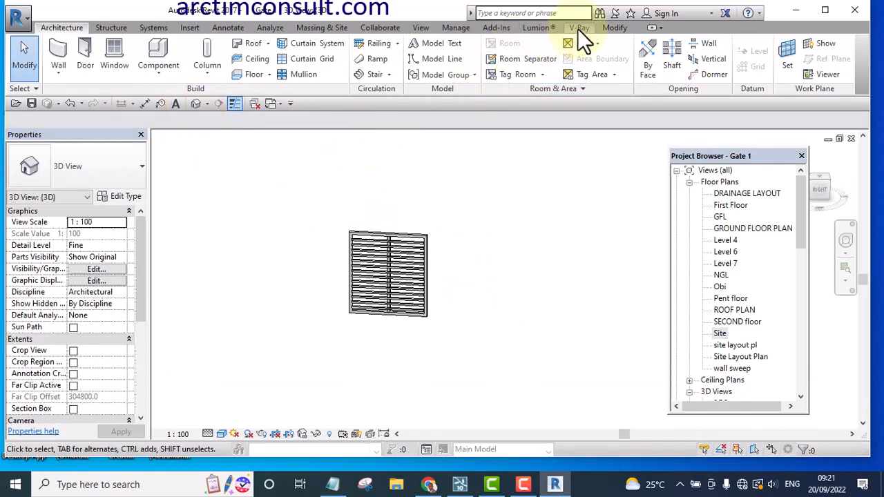
left_click(538, 28)
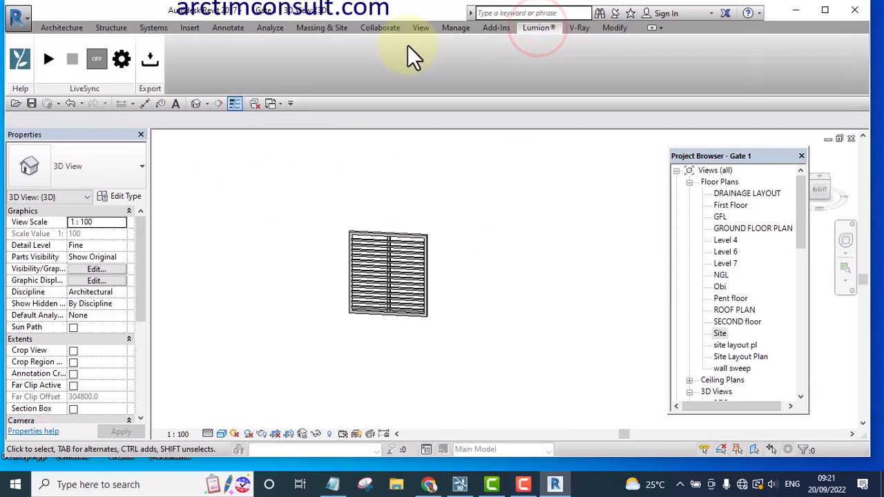
left_click(151, 62)
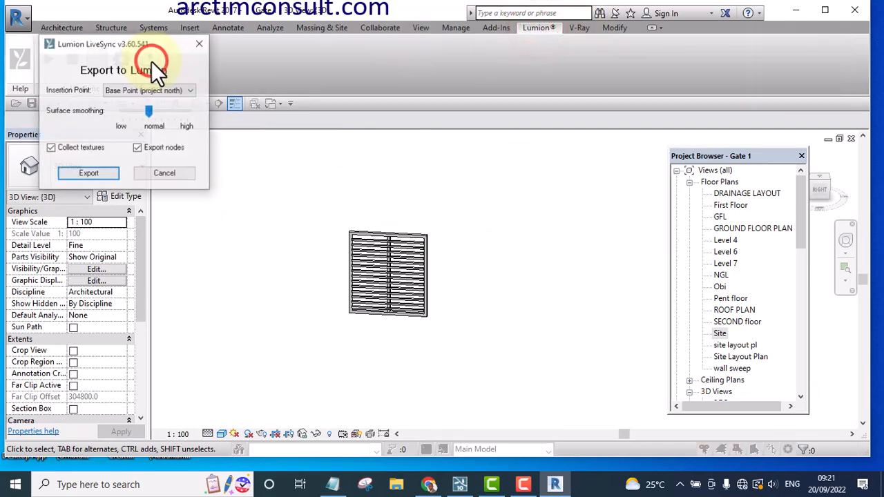
left_click(88, 173)
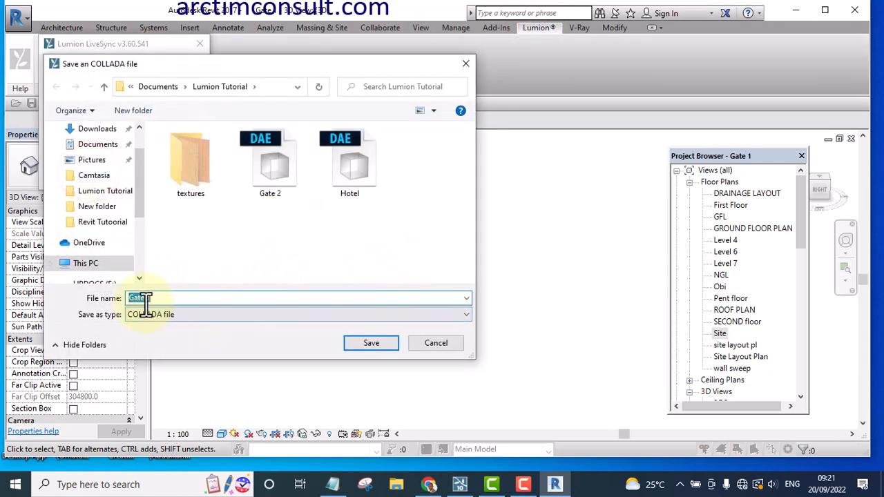
left_click(361, 343)
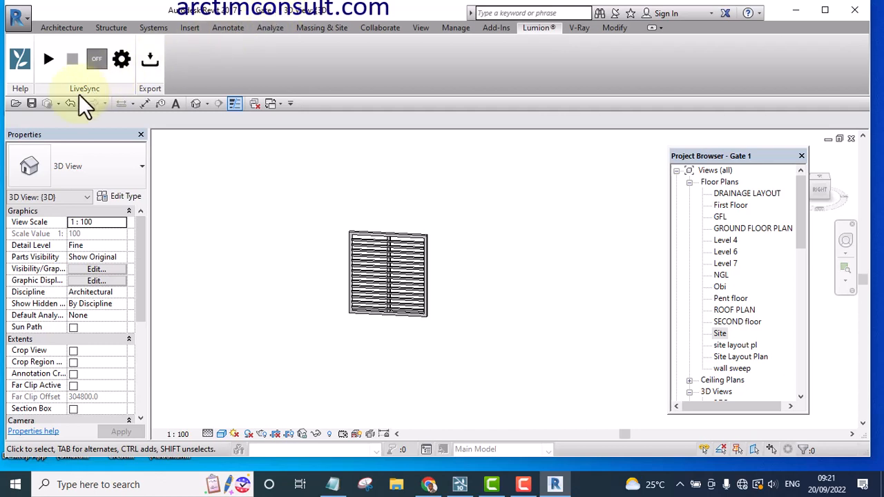
left_click(30, 103)
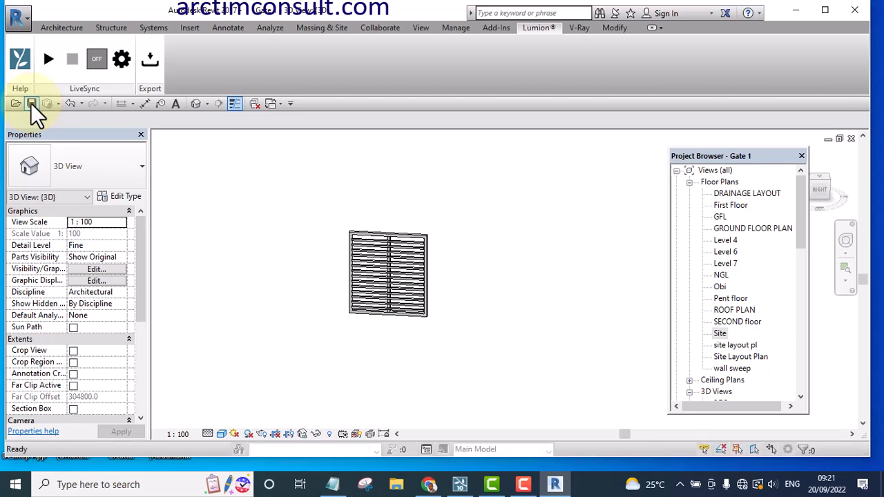
Step: Switch to Lumion and open the Hotel scene in build mode, facing the gate entrance
left_click(790, 10)
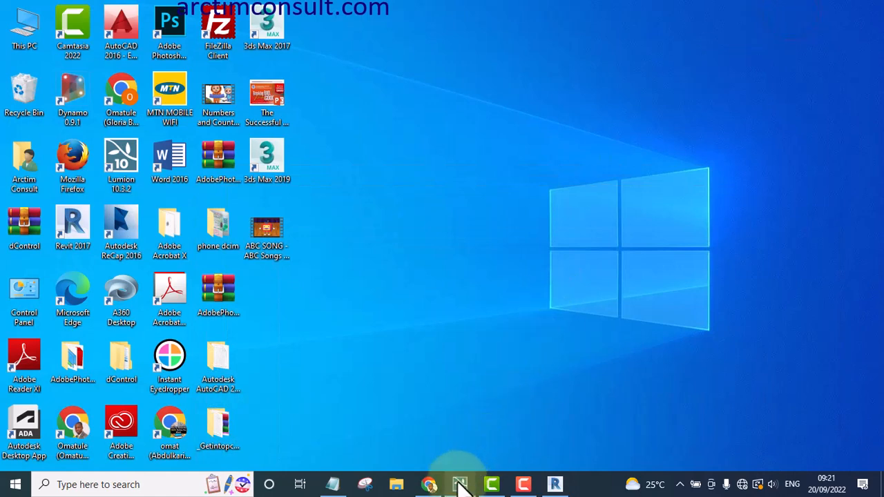
left_click(460, 485)
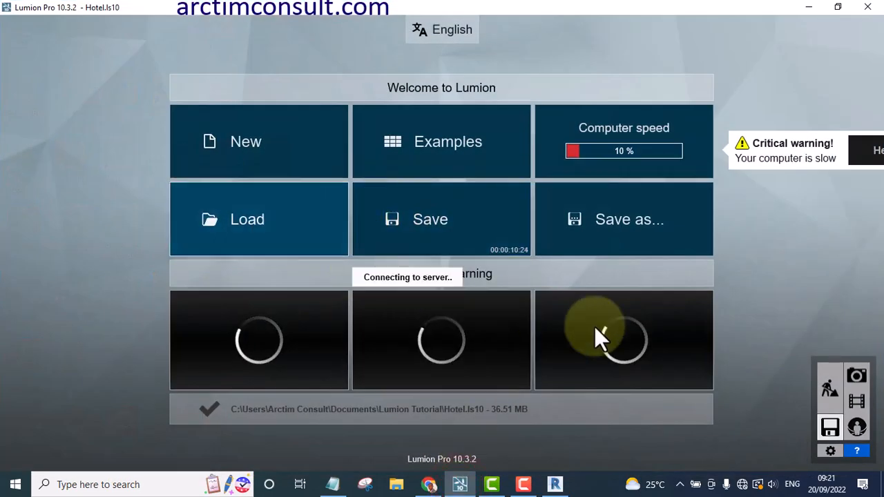
left_click(829, 388)
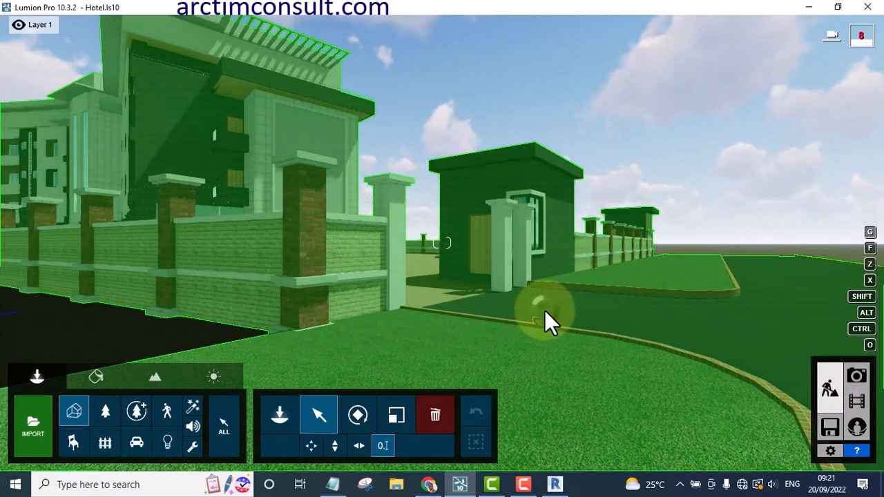
right_click_drag(544, 312, 542, 306)
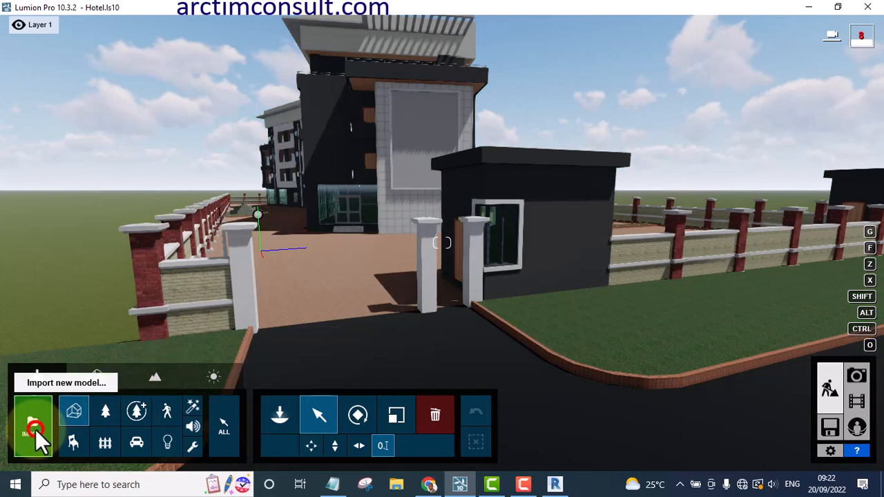
Step: Import the Gate 1 model and place it against the white pillar at the far side of the driveway from the gatehouse
left_click(36, 429)
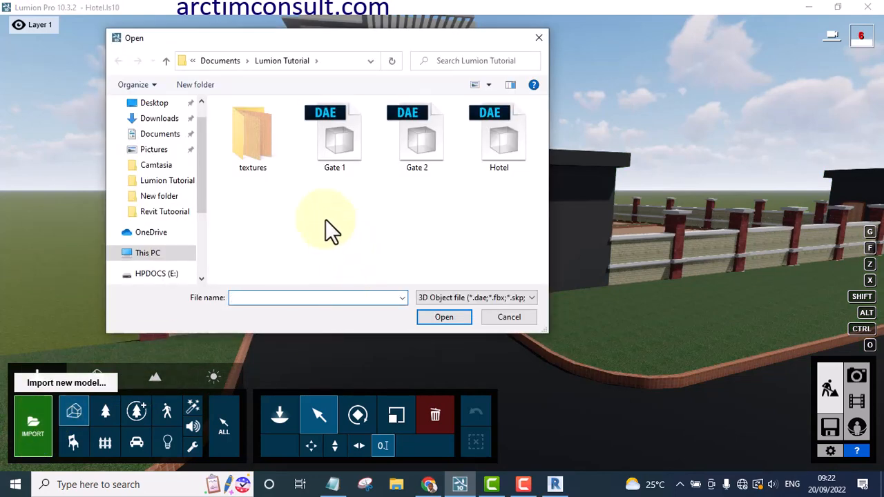
left_click(334, 156)
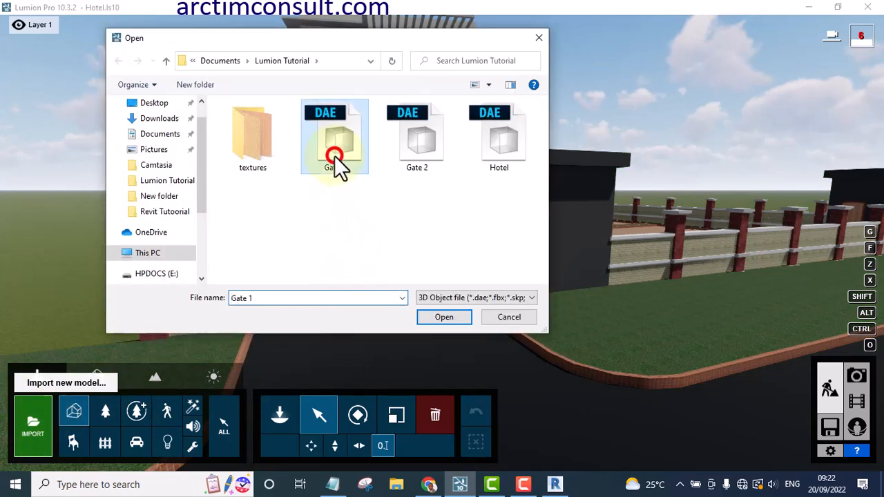
left_click(445, 317)
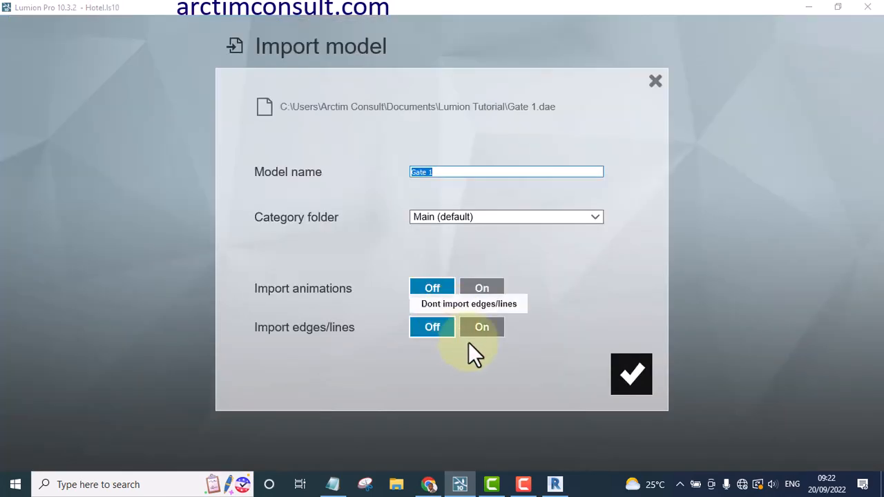
left_click(638, 377)
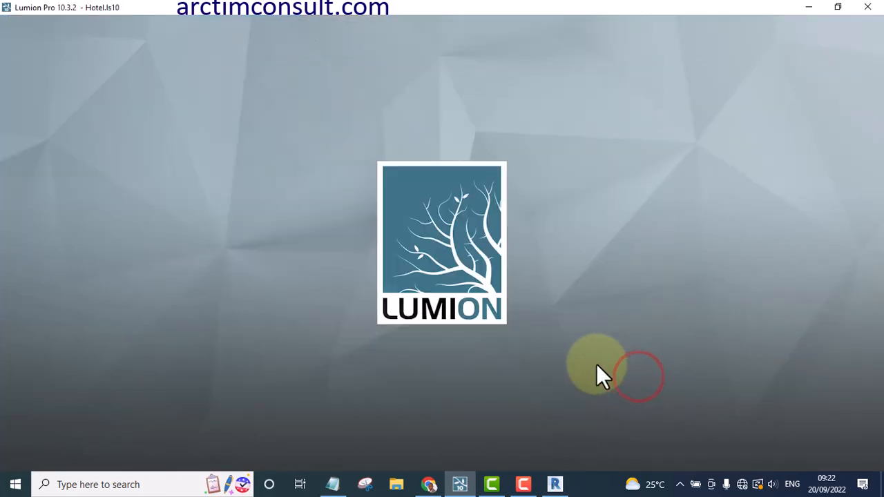
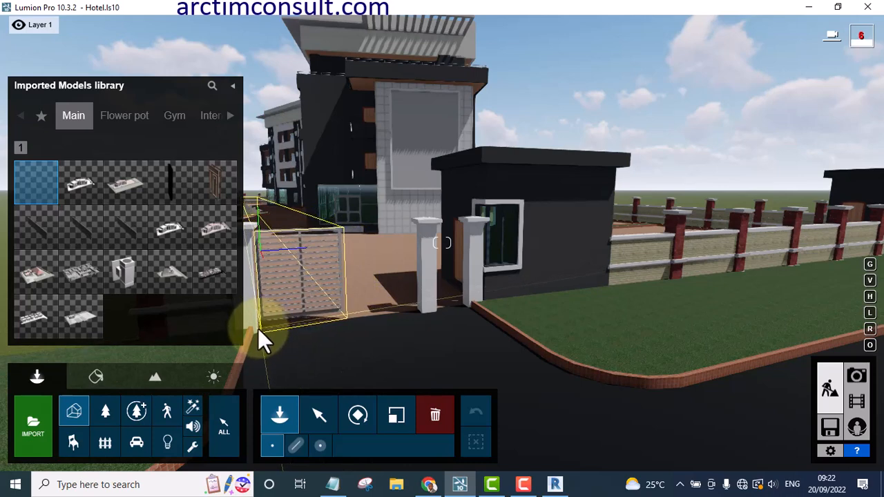
left_click(258, 328)
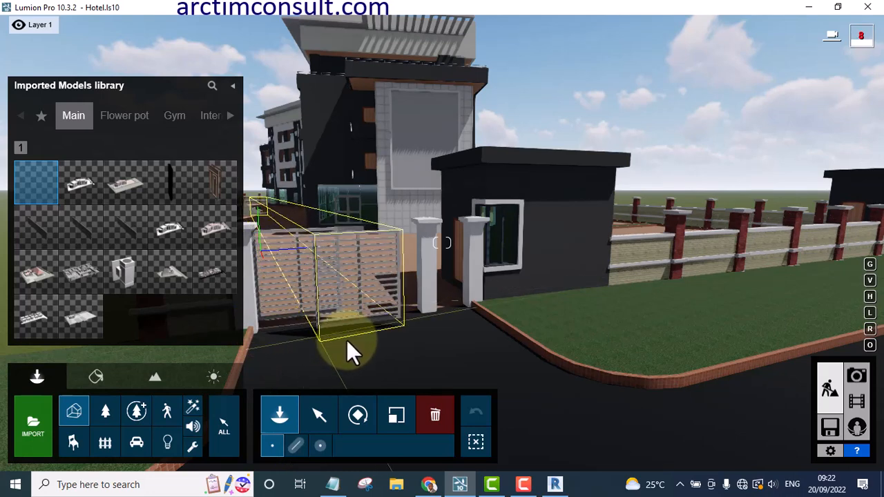
key("Escape")
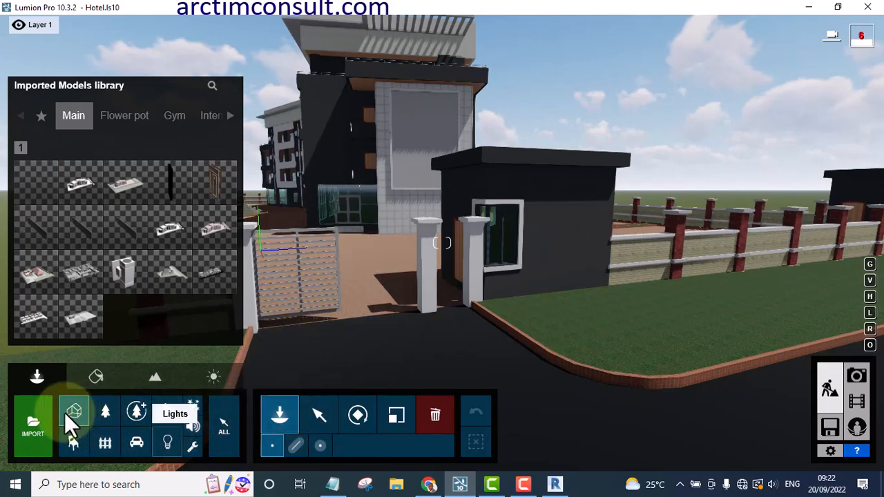
Step: Import the Gate 2 model into the Main category with its name kept as Gate 2
left_click(35, 419)
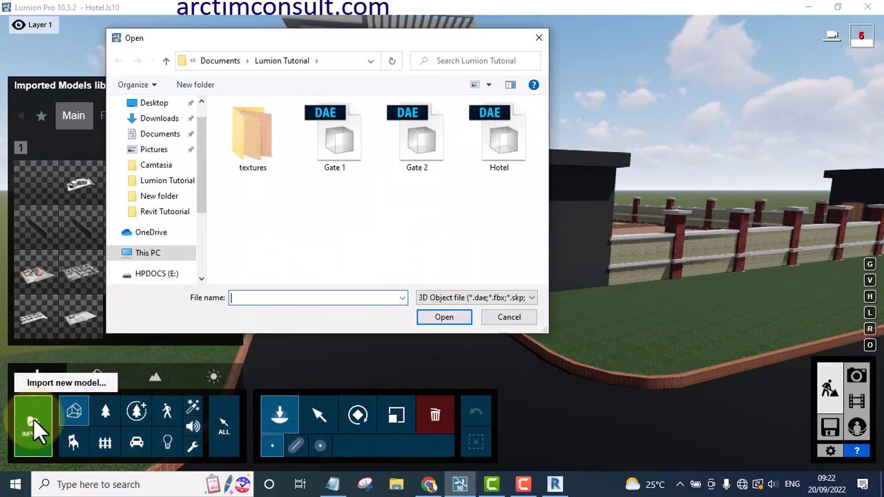
left_click(428, 166)
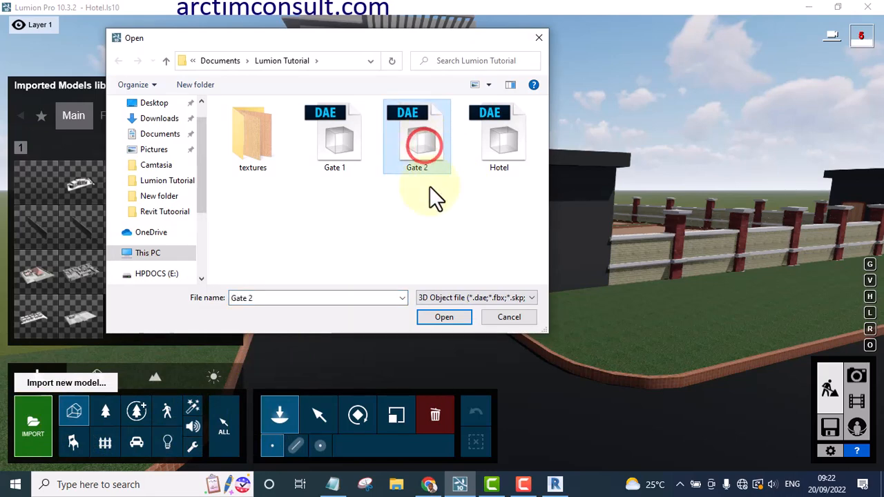
left_click(450, 317)
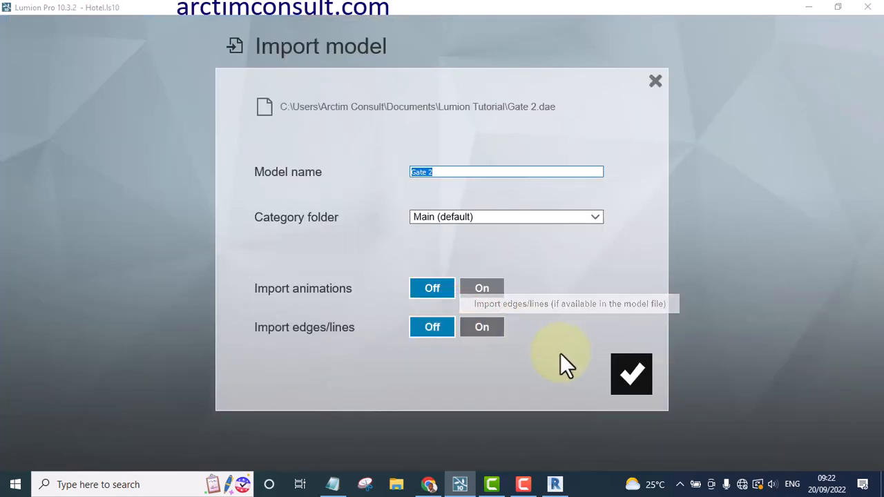
left_click(634, 377)
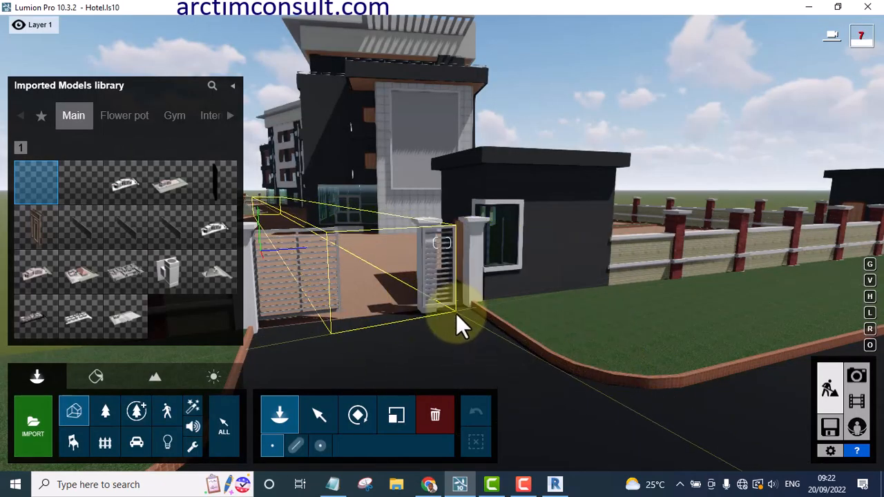
Step: Place Gate 2 in the narrow opening between the two white pillars beside the gatehouse and end placement
key("w")
key("w")
right_click_drag(471, 327, 478, 307)
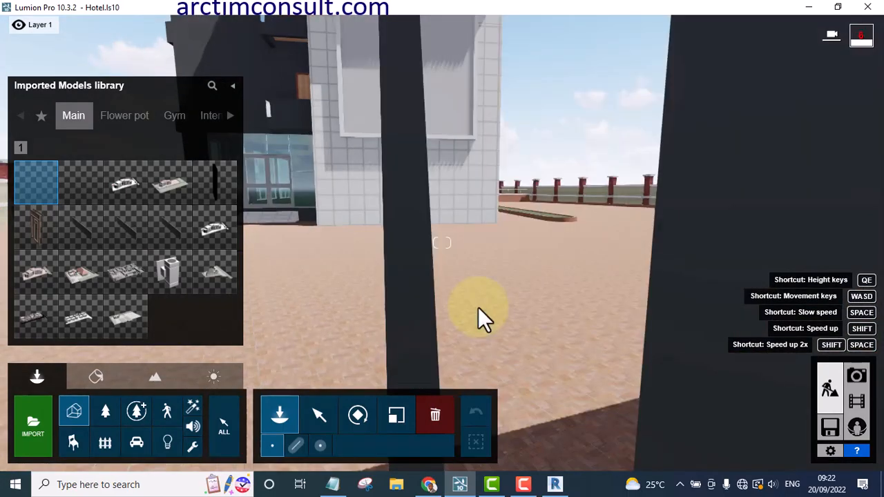
key("s")
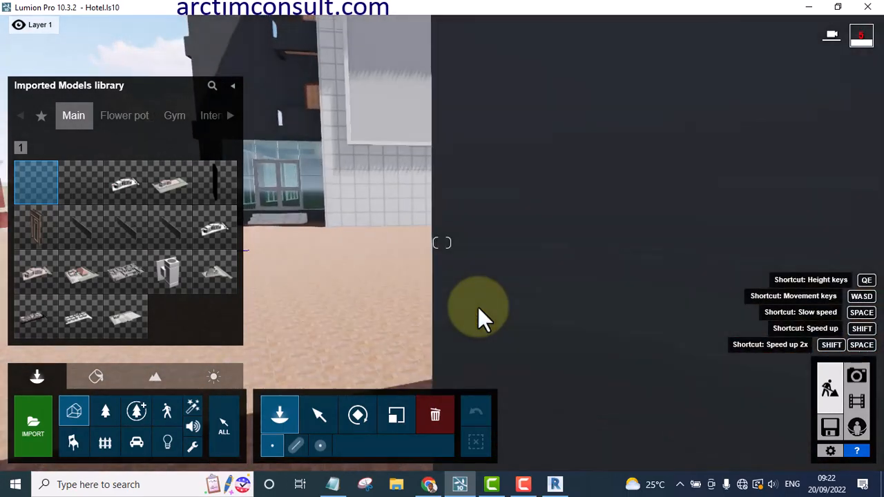
key("s")
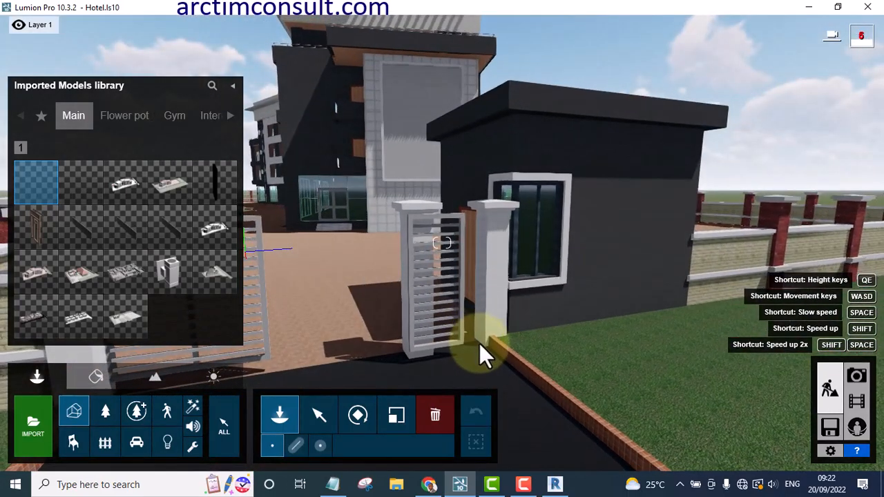
left_click(478, 342)
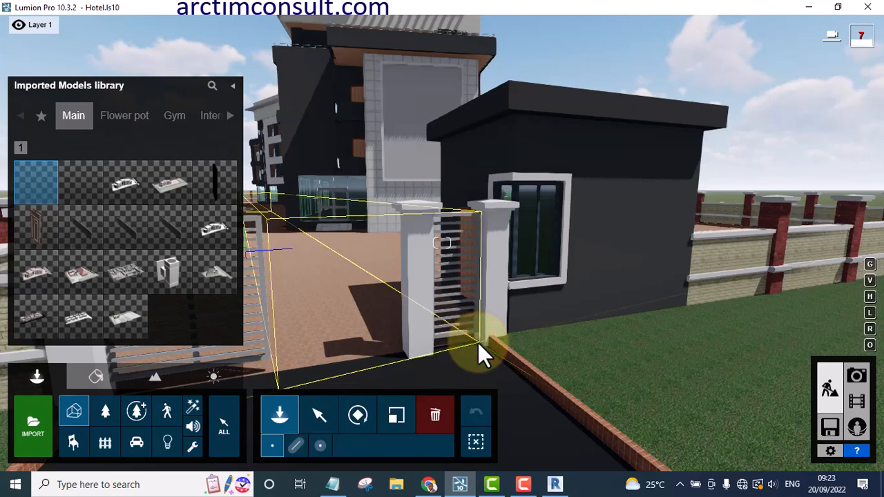
left_click(491, 357)
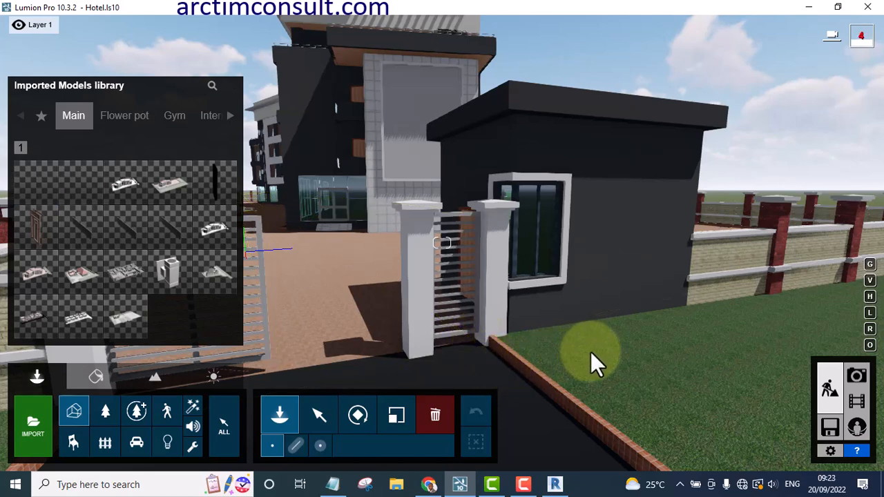
key("s")
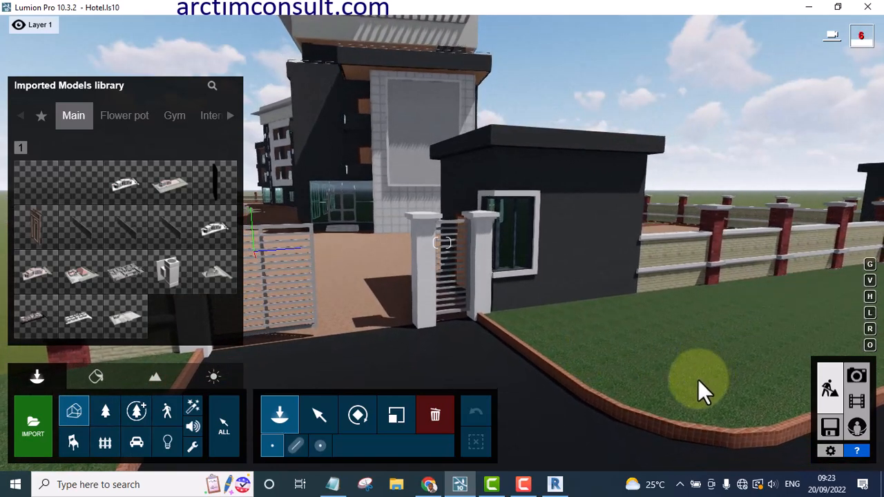
Step: Move Gate 1 horizontally along the entrance line so its hinge end sits at the white pillar opposite the gatehouse
key("s")
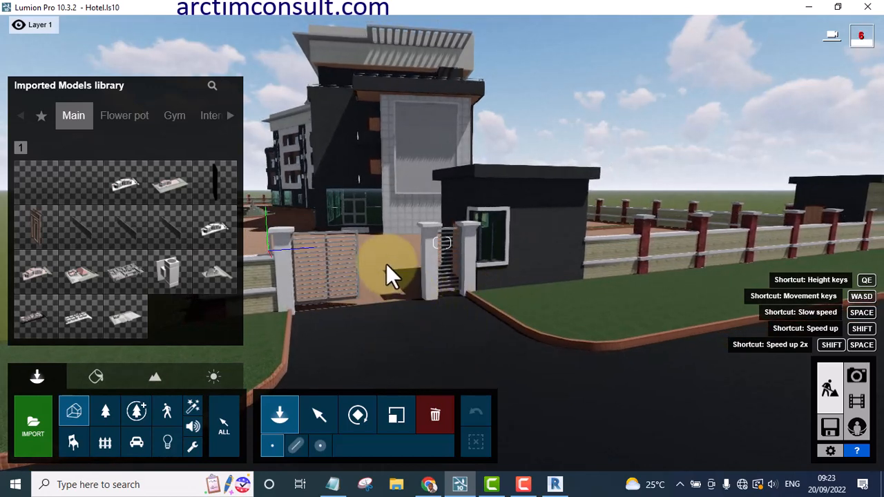
right_click_drag(389, 260, 577, 221)
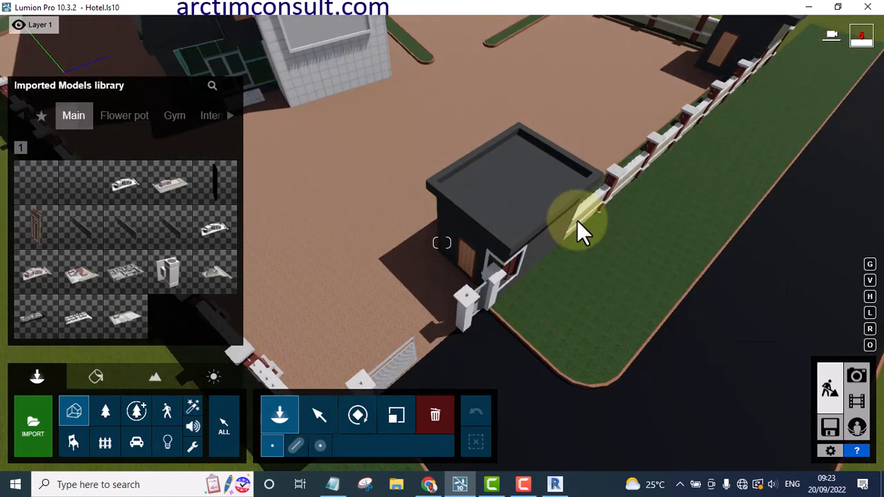
key("a")
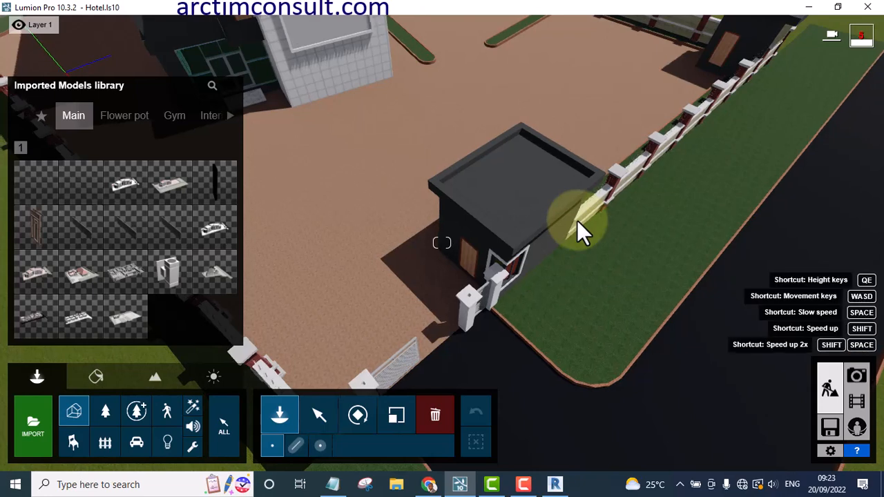
key("a")
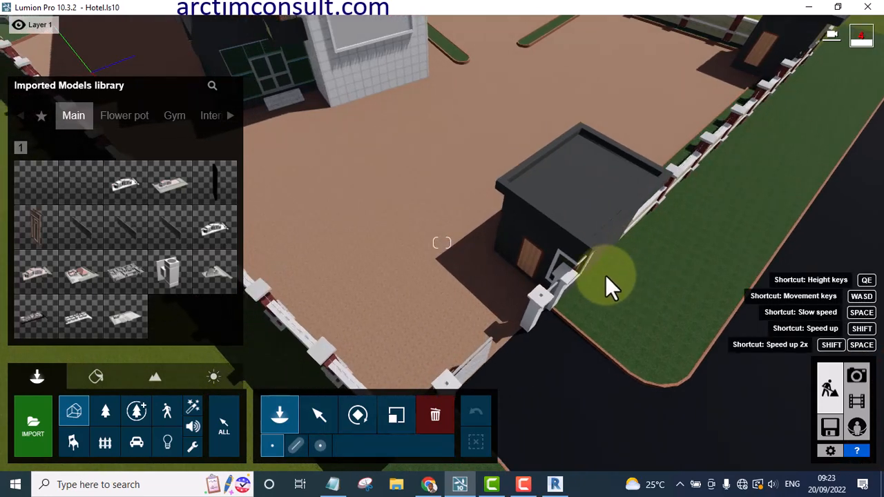
key("s")
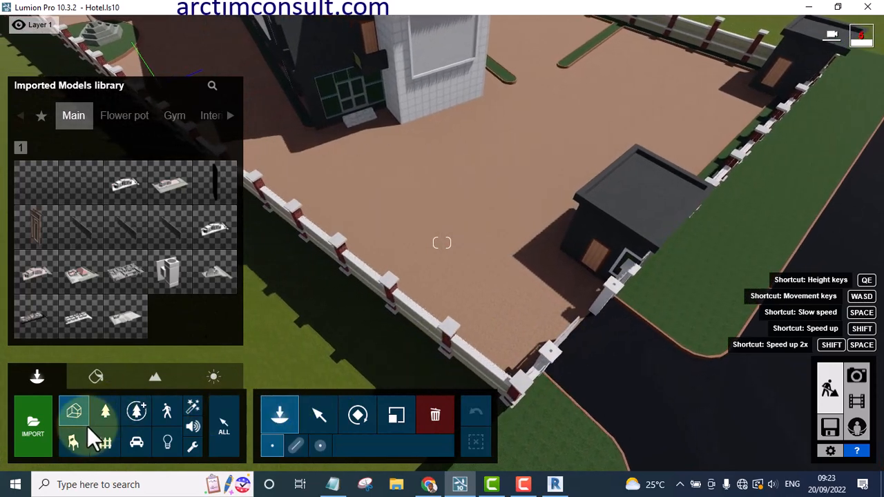
left_click(317, 417)
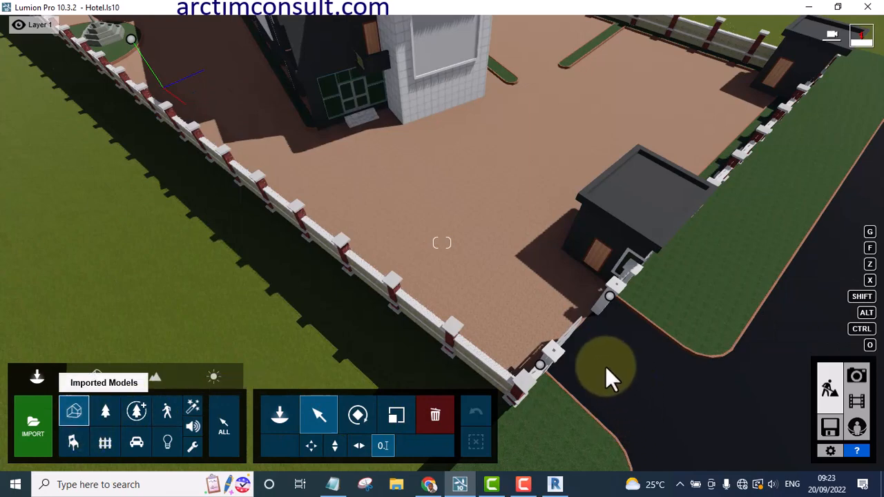
left_click(539, 364)
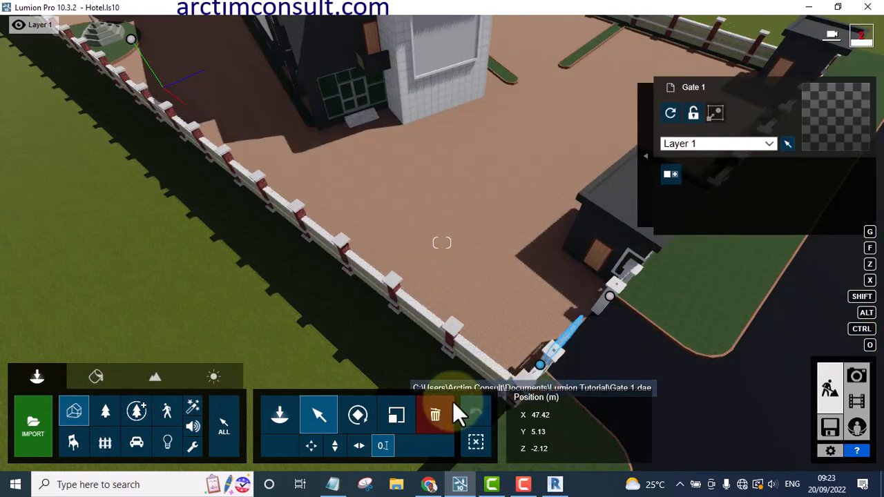
left_click(359, 445)
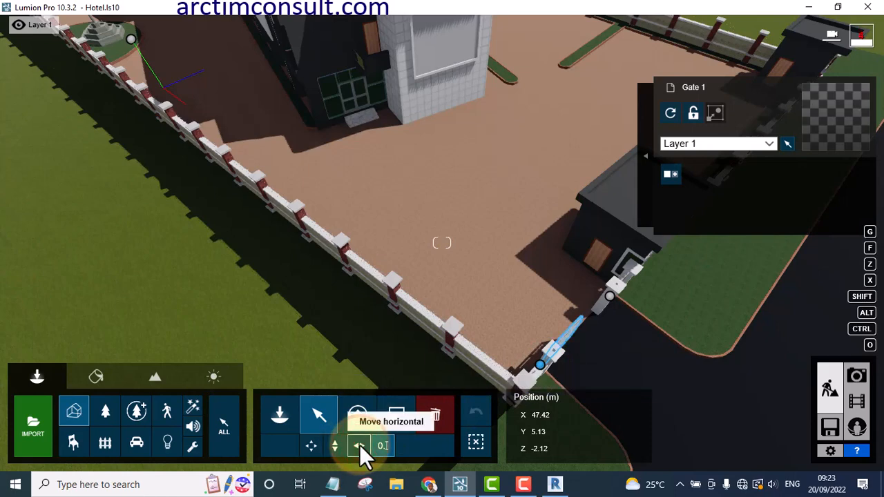
left_click(538, 365)
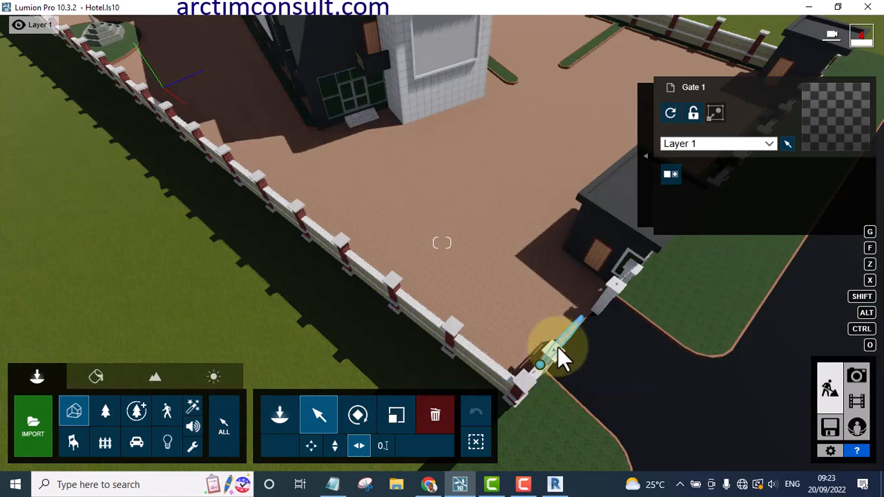
left_click_drag(558, 347, 555, 350)
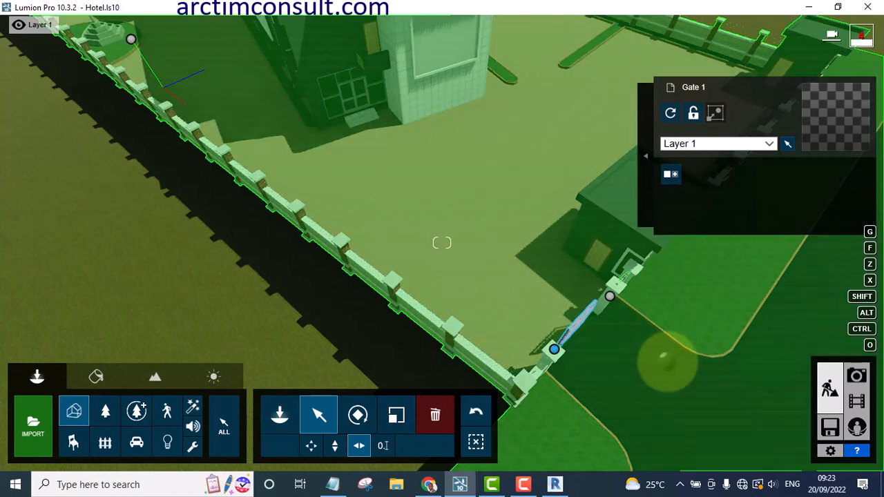
Step: Test the swing of Gate 1 and Gate 2 by rotating each around its hinge-end base point
right_click_drag(665, 361, 667, 362)
mouse_move(665, 363)
right_mouse_down()
mouse_move(644, 353)
mouse_move(720, 361)
mouse_move(661, 363)
right_mouse_up()
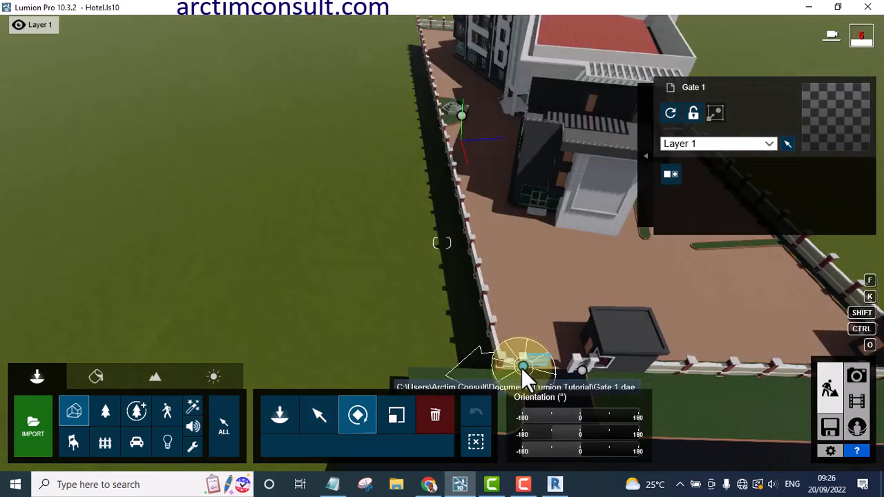
left_click(522, 369)
left_click_drag(521, 369, 461, 360)
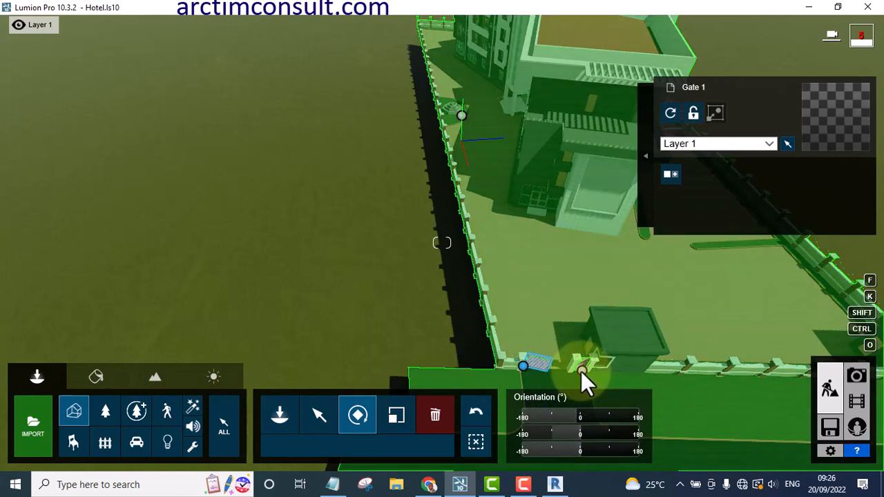
left_click_drag(583, 370, 583, 370)
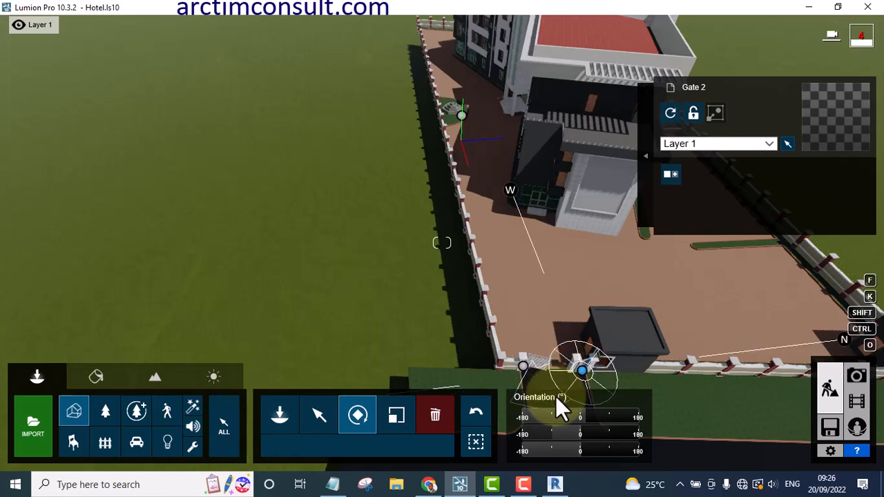
left_click_drag(598, 432, 463, 352)
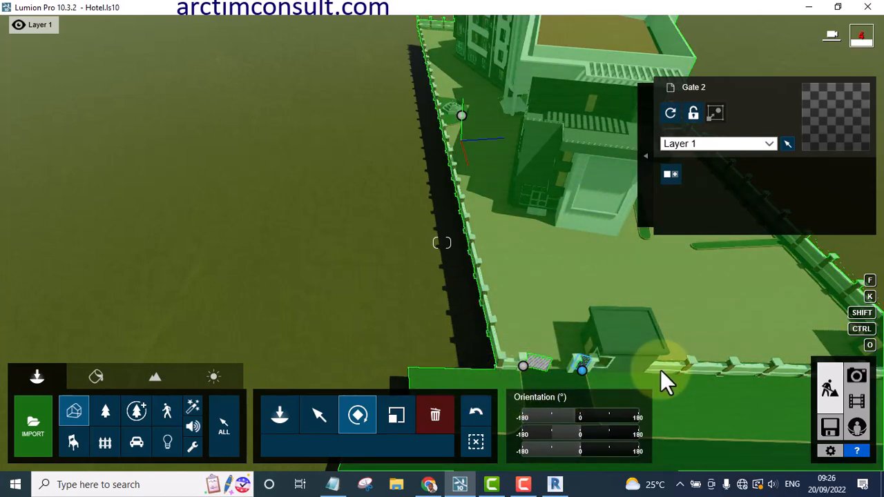
Step: Undo the last rotation of Gate 2
key("d")
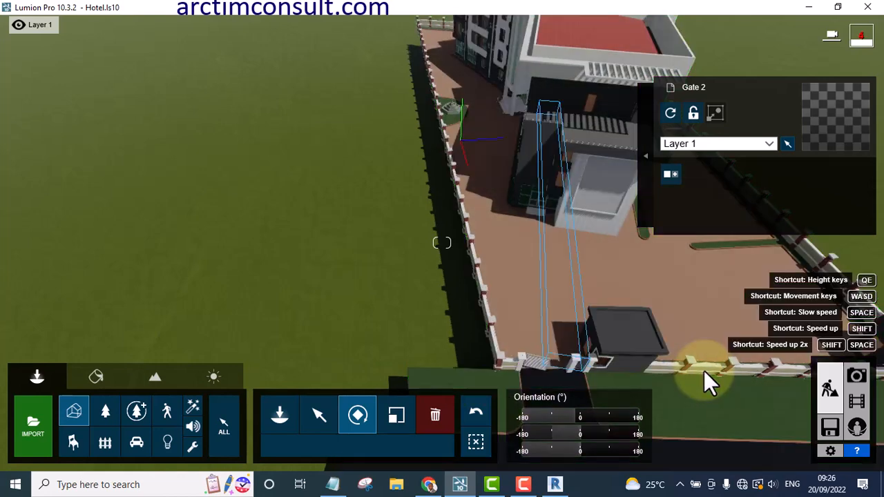
key("d")
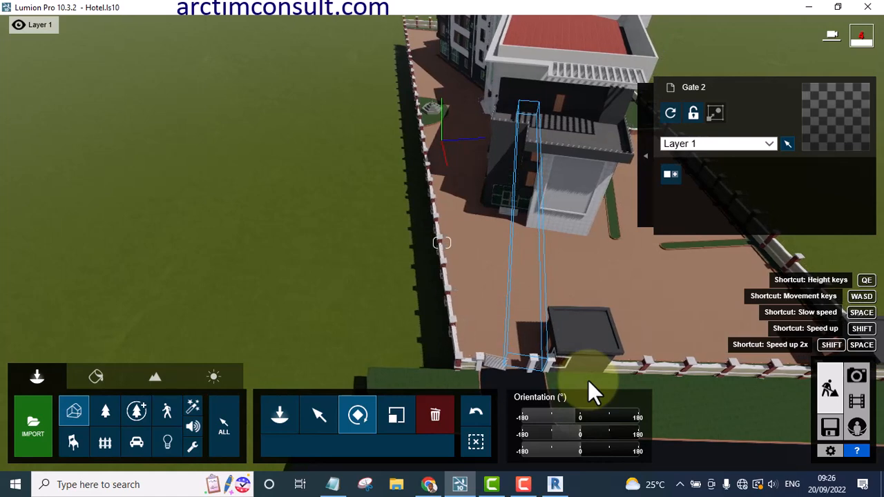
key("d")
key("d")
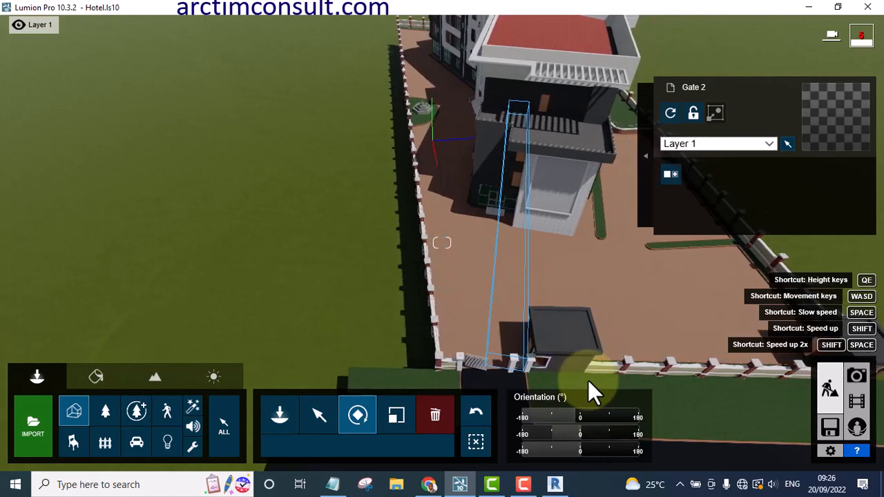
key("e")
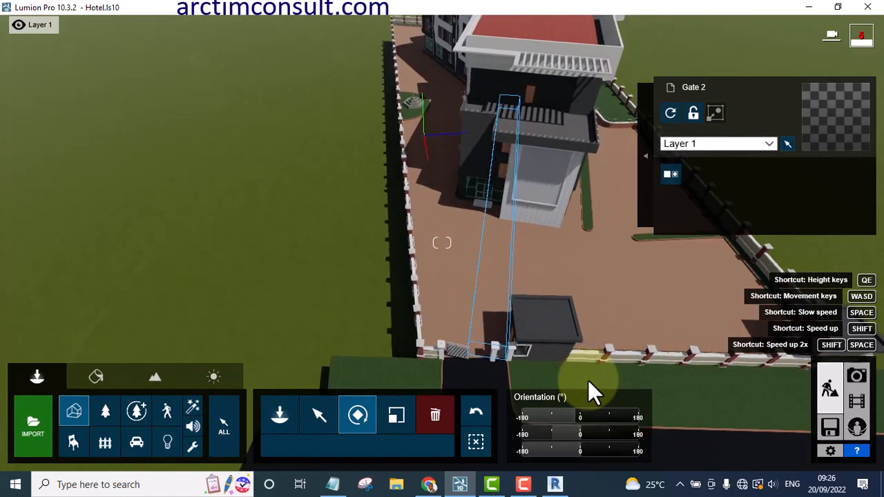
key("e")
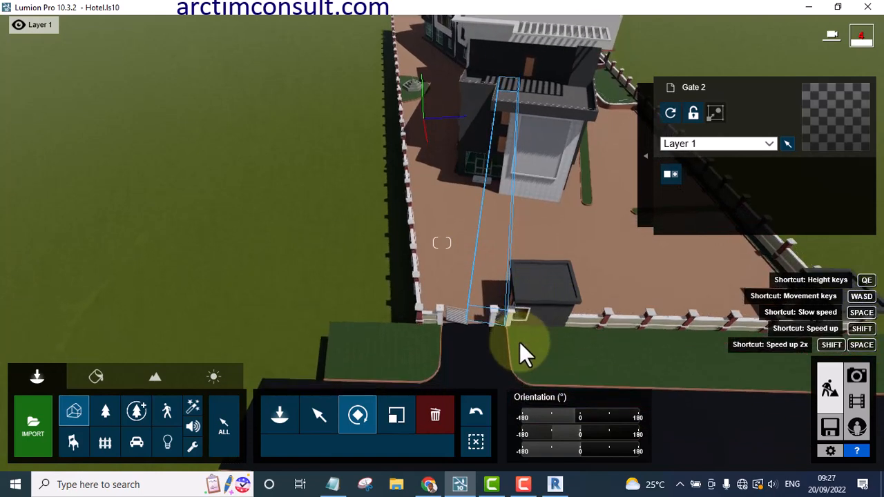
key("w")
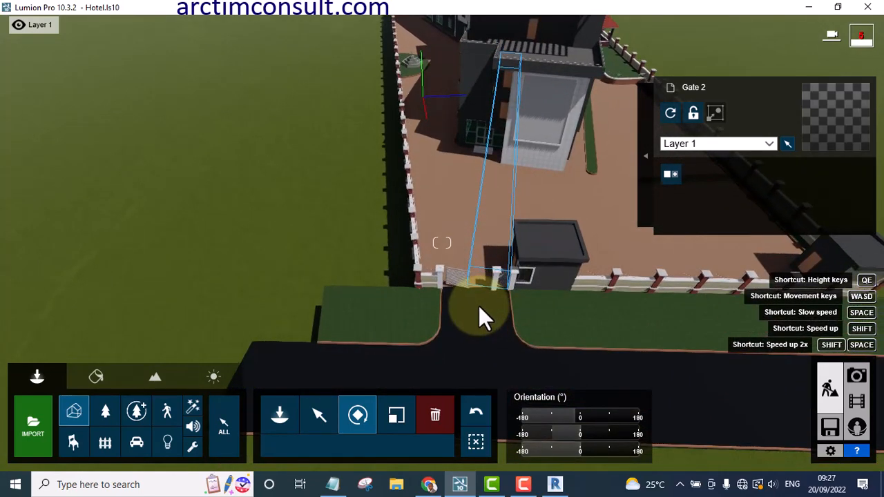
key("w")
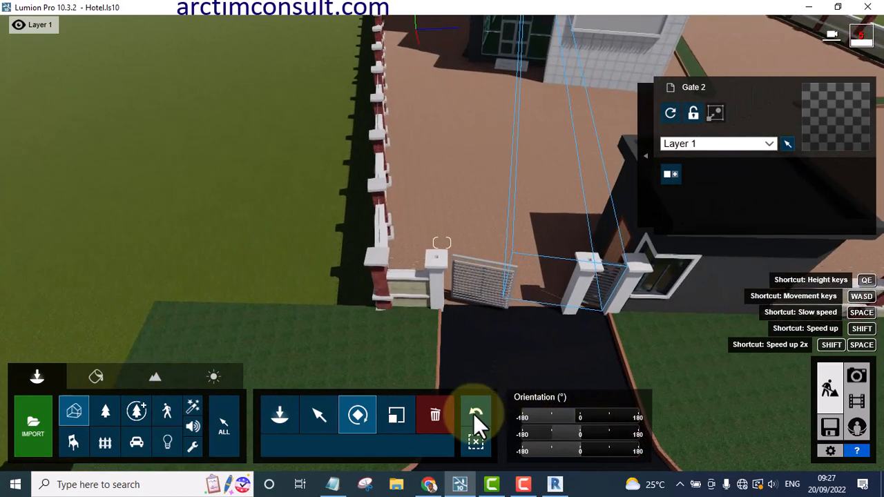
left_click(475, 414)
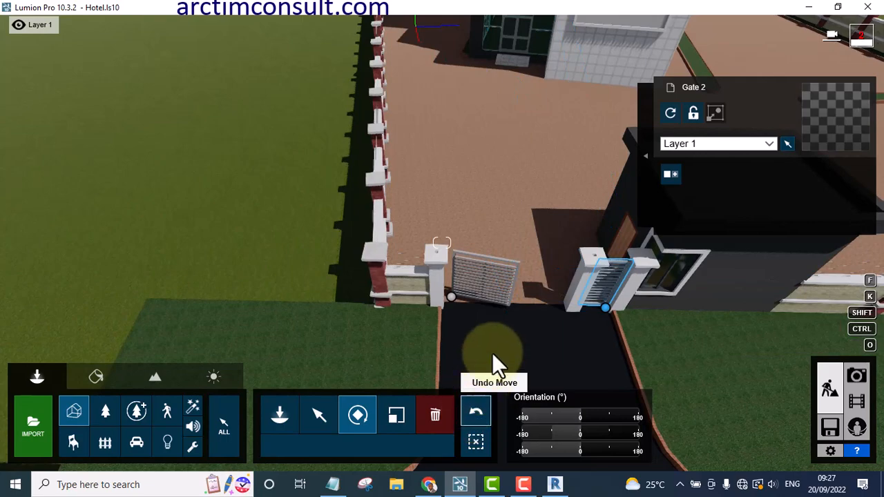
Step: Nudge Gate 1 horizontally against its white pillar and rotate it back to the closed position across the driveway
scroll(460, 312, "up", 5)
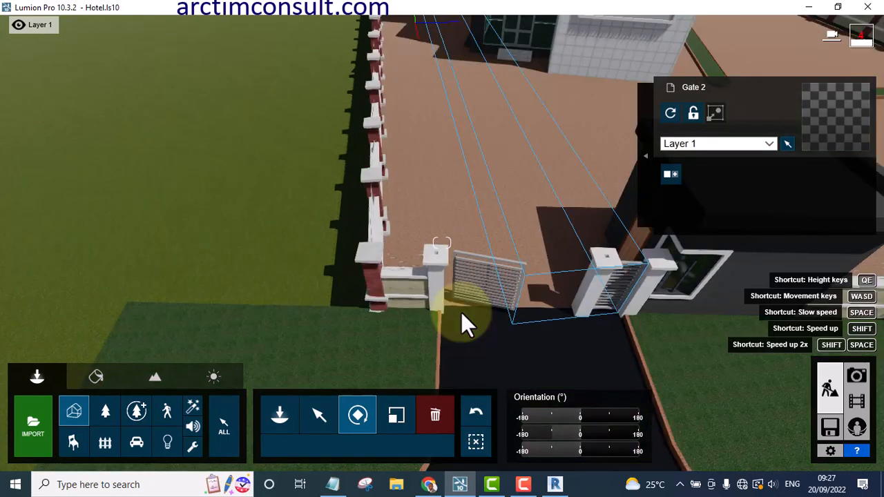
scroll(475, 349, "up", 4)
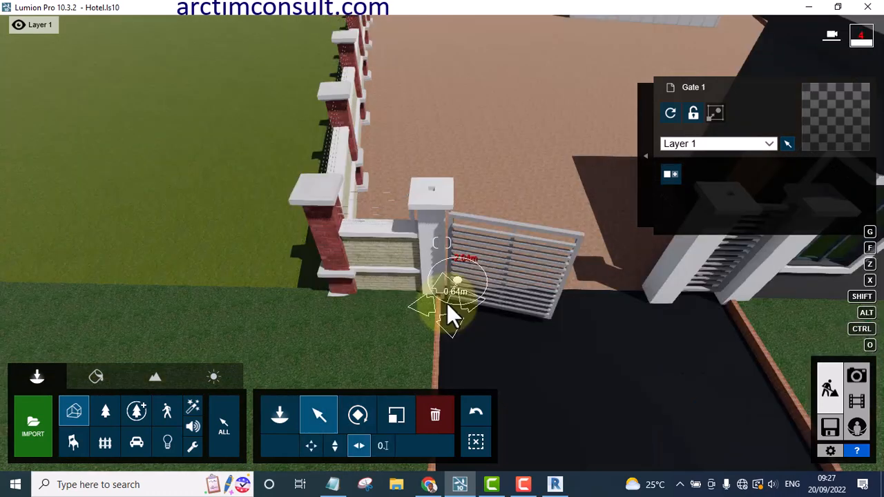
left_click_drag(446, 303, 447, 306)
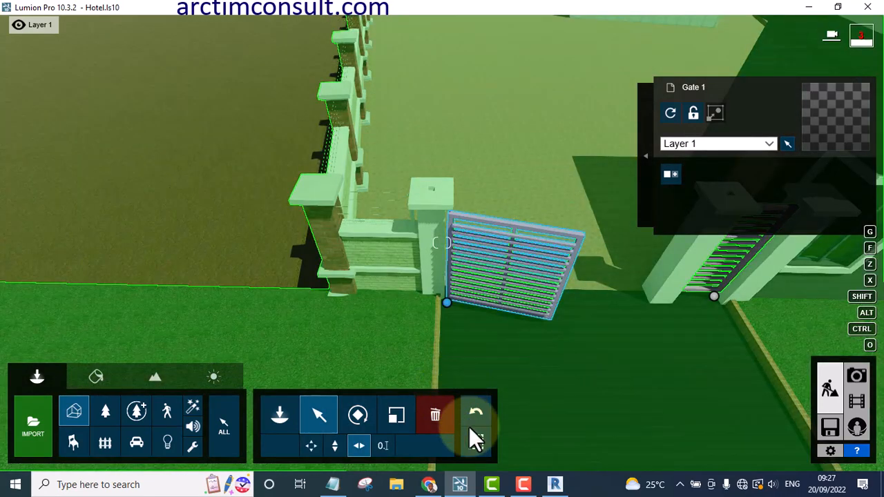
left_click(359, 414)
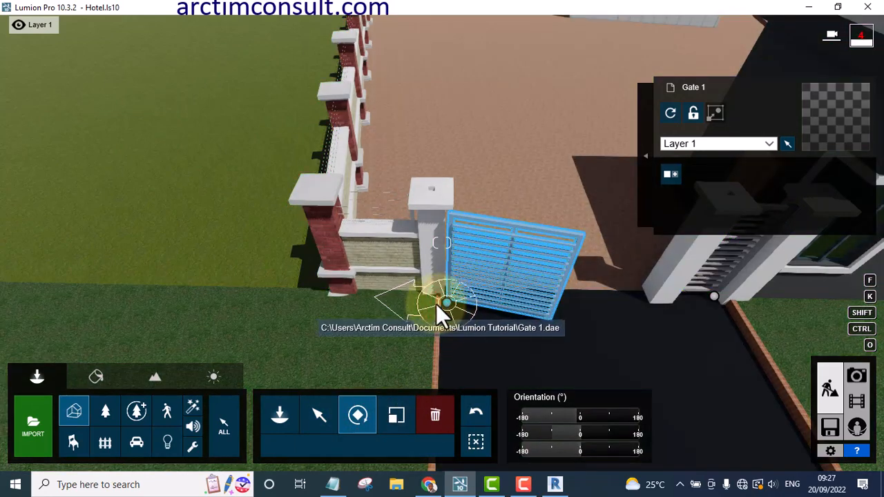
left_click_drag(424, 303, 423, 304)
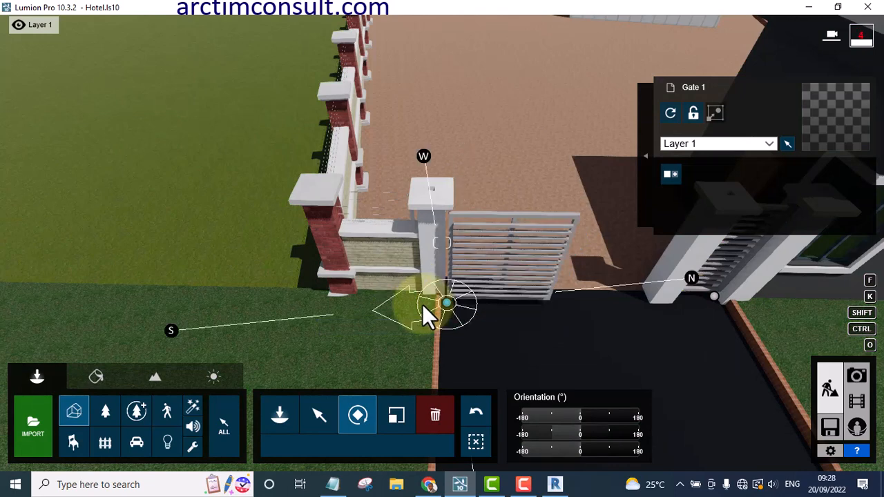
left_click_drag(423, 304, 445, 324)
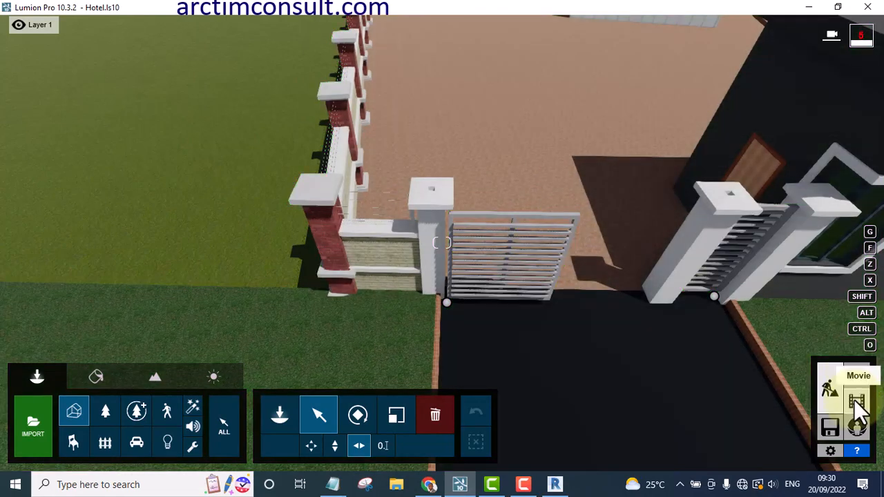
Step: Record movie clip 1 with a single camera keyframe facing the gate entrance from the driveway and accept the clip
left_click(857, 406)
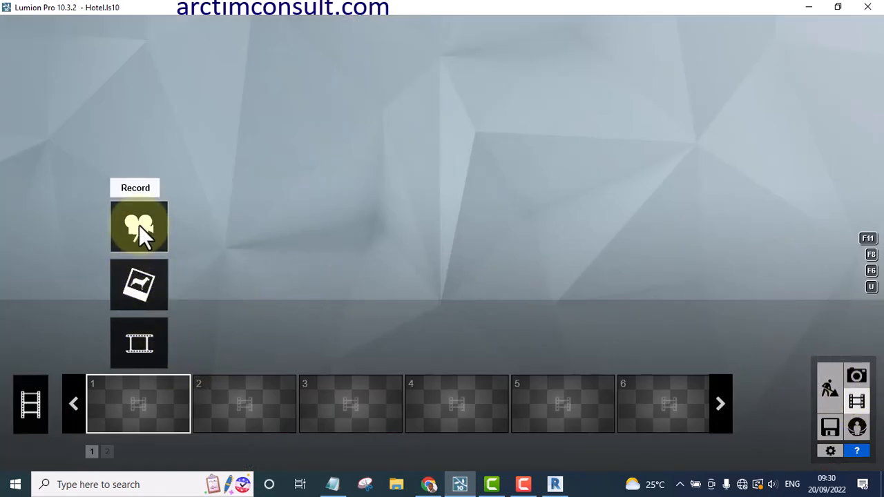
left_click(139, 225)
right_click_drag(493, 212, 493, 214)
key("w")
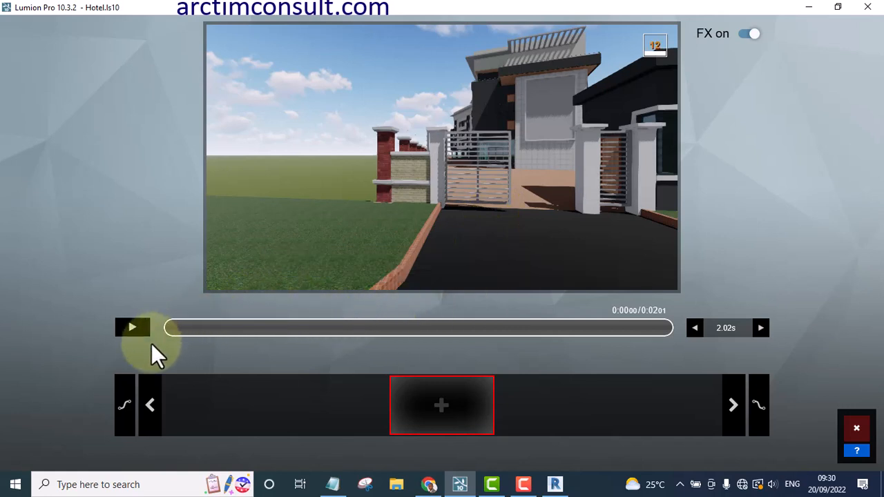
left_click(427, 366)
left_click(437, 406)
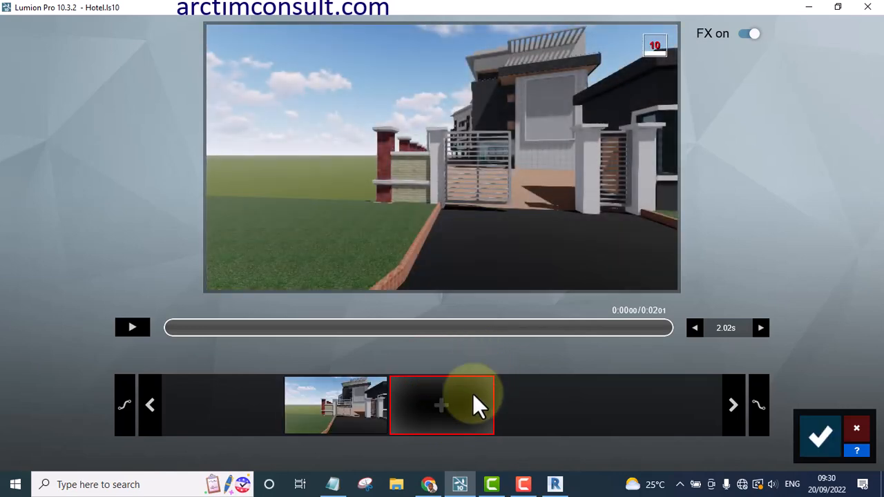
left_click(817, 435)
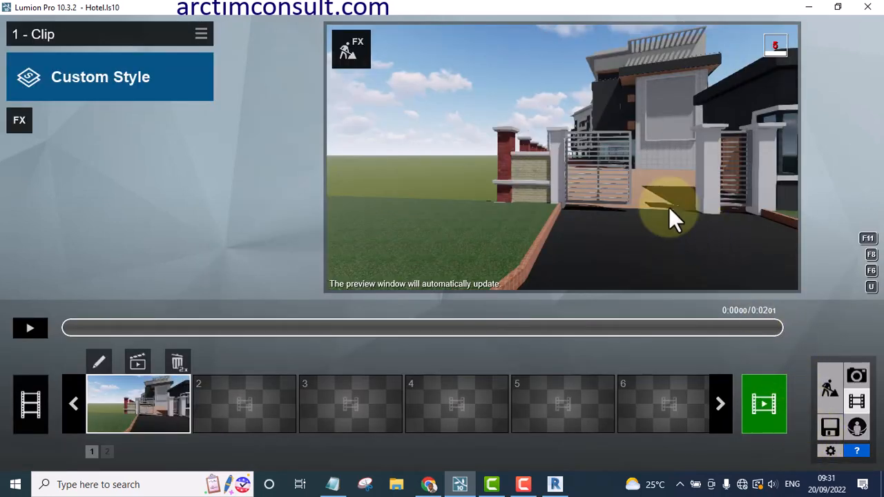
Step: Add the Advanced Move animation effect to clip 1
left_click(20, 120)
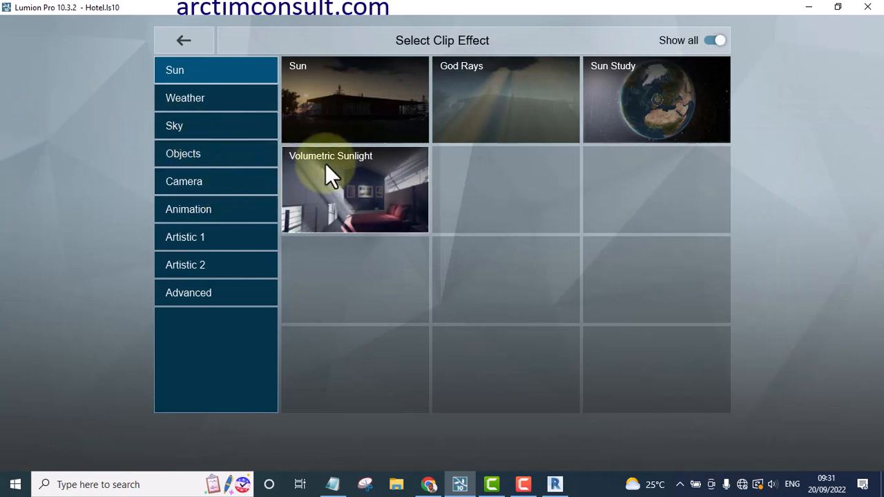
left_click(178, 205)
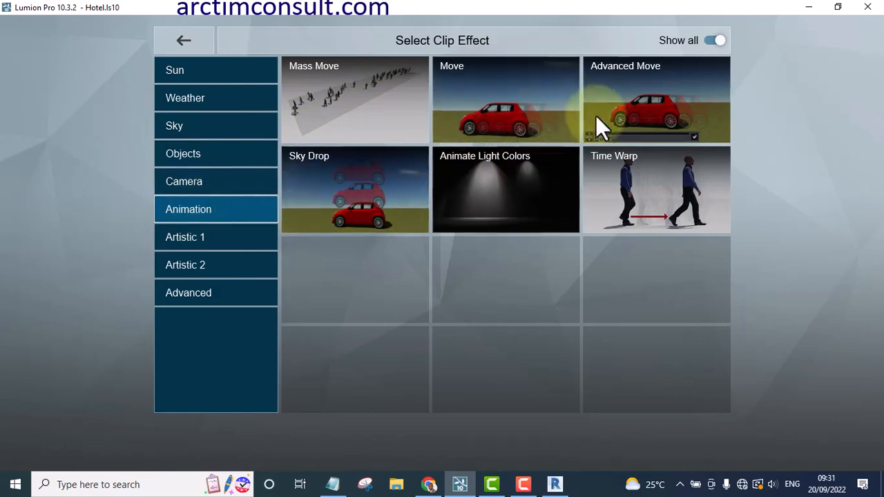
left_click(619, 70)
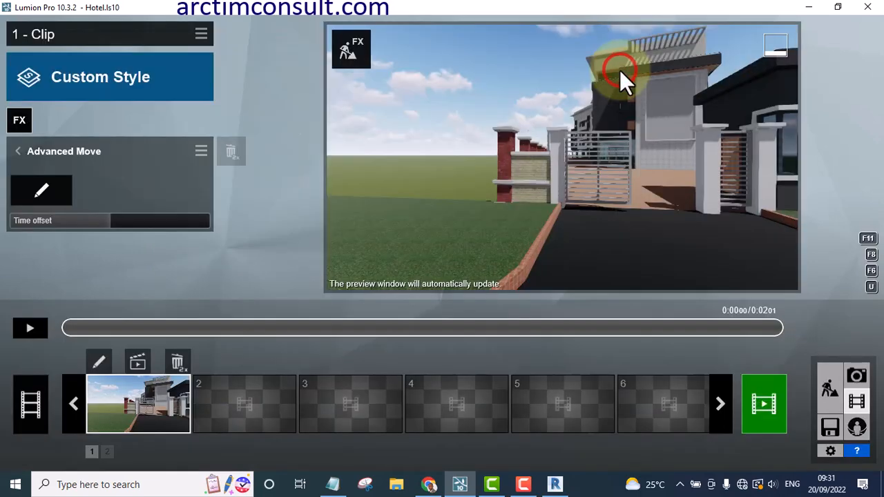
Step: Edit the Advanced Move effect and set Gate 1's starting keyframe at 0.0 s by slightly rotating its heading in the closed position
left_click(40, 190)
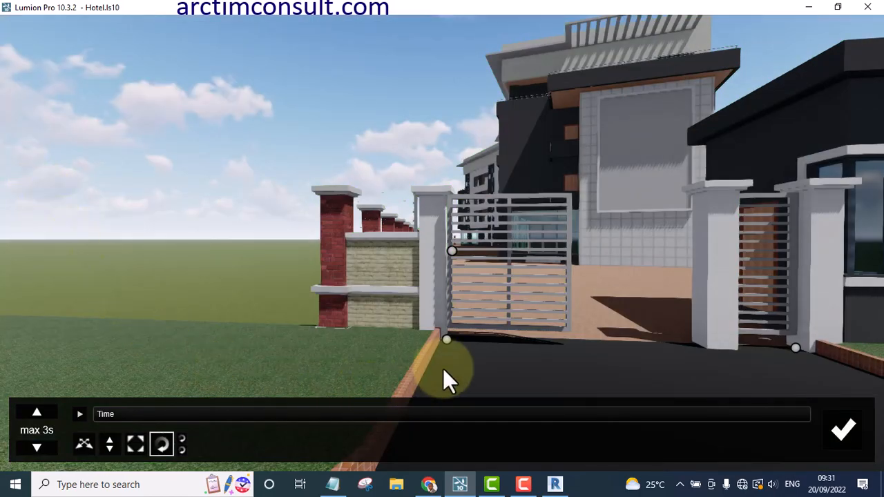
left_click(428, 334)
left_click(100, 415)
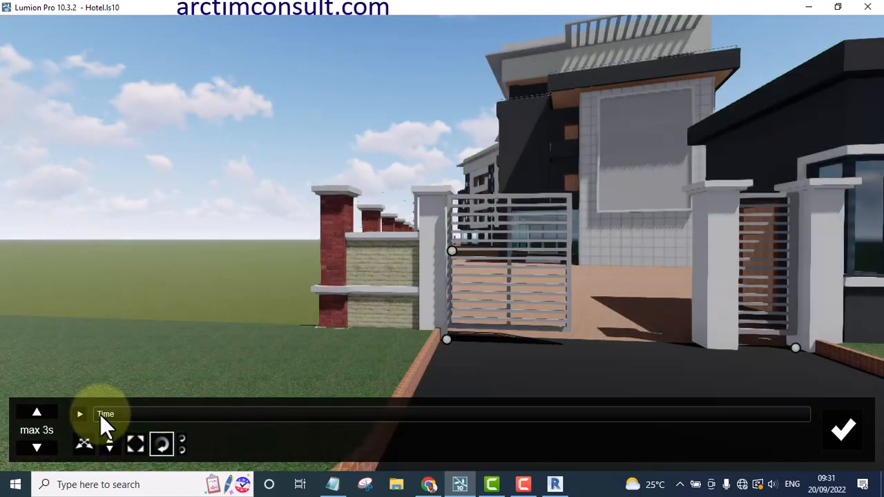
left_click(96, 413)
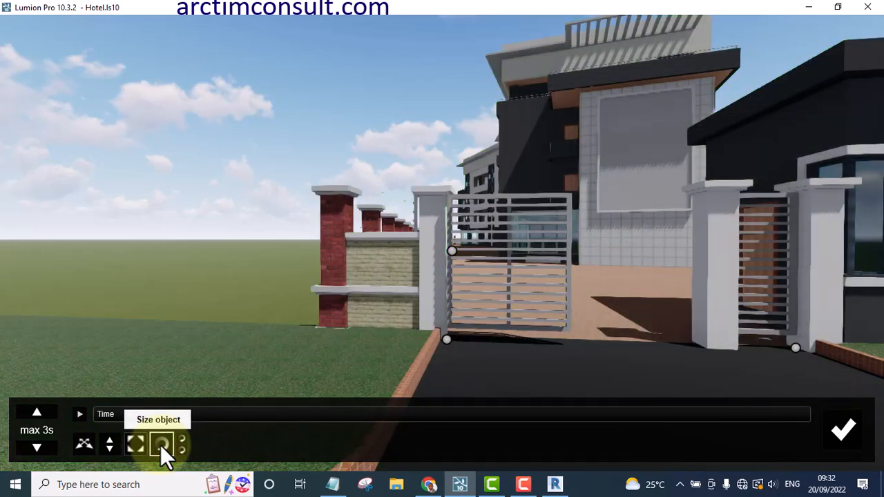
left_click(161, 445)
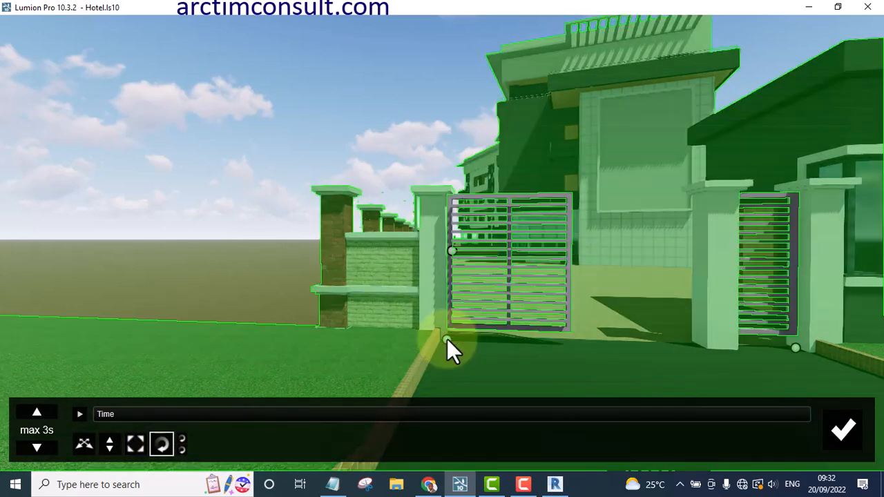
left_click(446, 338)
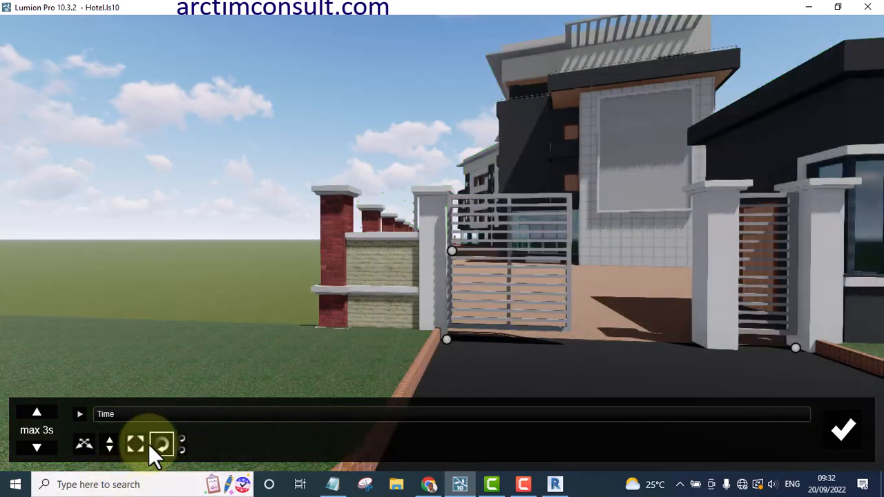
left_click(161, 443)
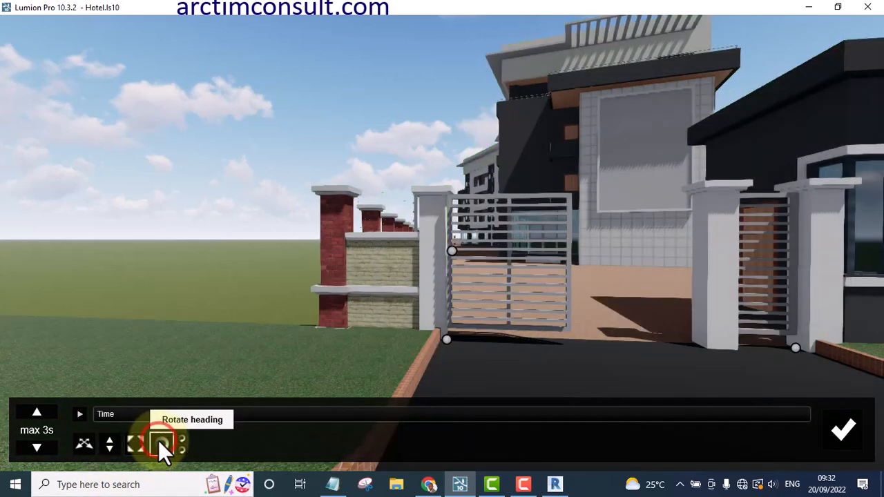
left_click(101, 414)
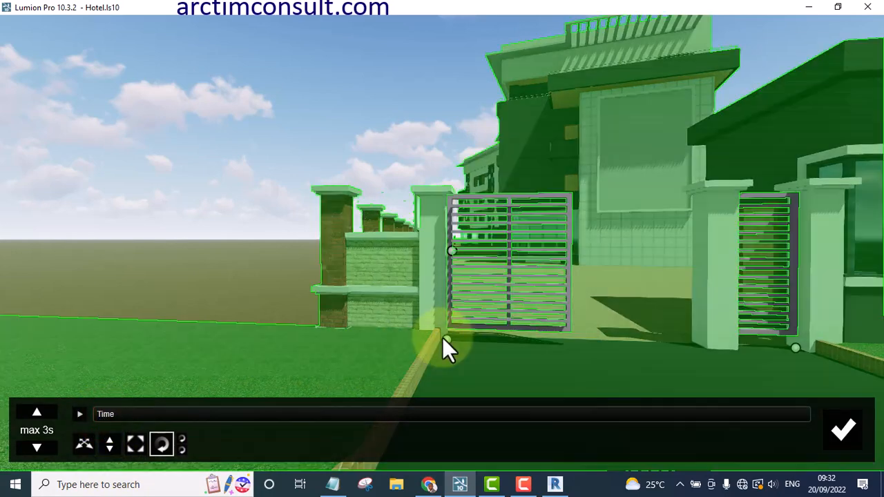
left_click(446, 339)
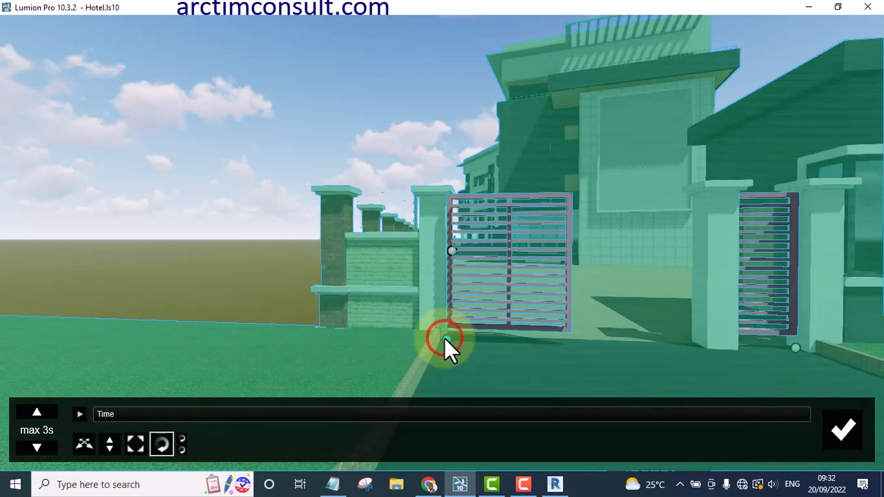
left_click(444, 337)
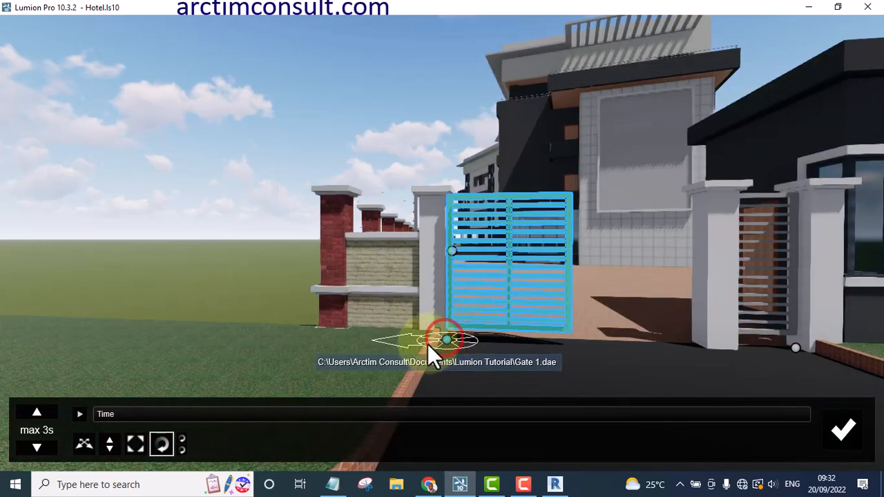
left_click_drag(426, 348, 409, 346)
left_click_drag(406, 344, 391, 344)
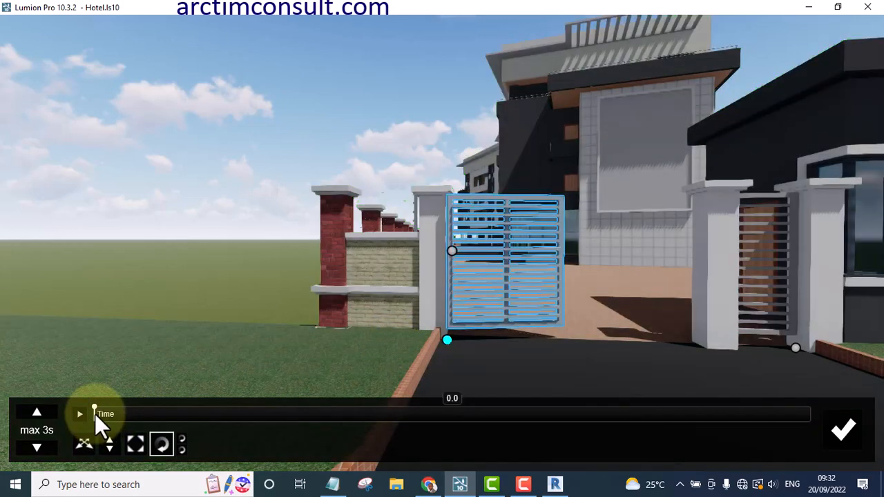
Step: Add a second Gate 1 keyframe at about 0.5 s, rotating the leaf open until it sits behind the white pillar and brick wall
left_click(95, 414)
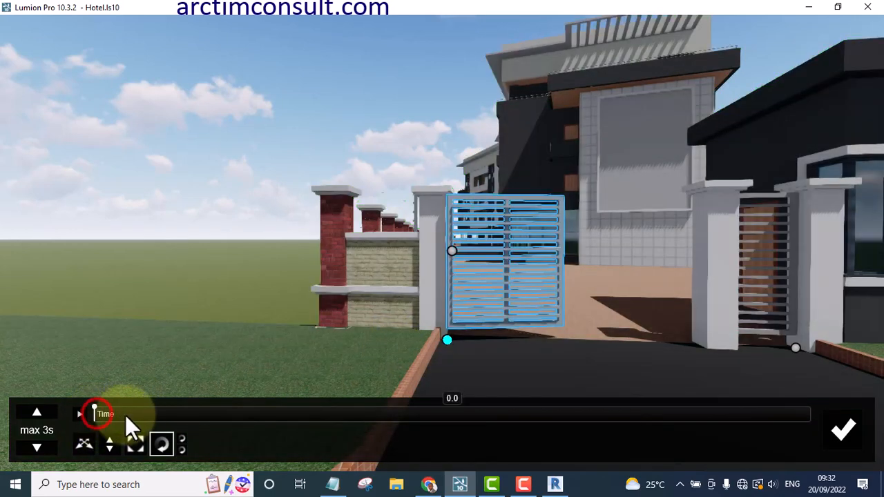
left_click_drag(125, 415, 200, 419)
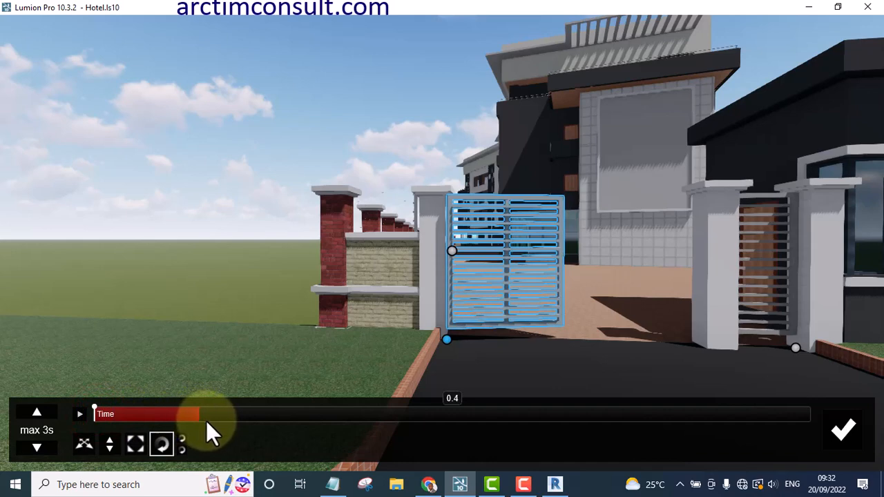
left_click_drag(252, 426, 261, 428)
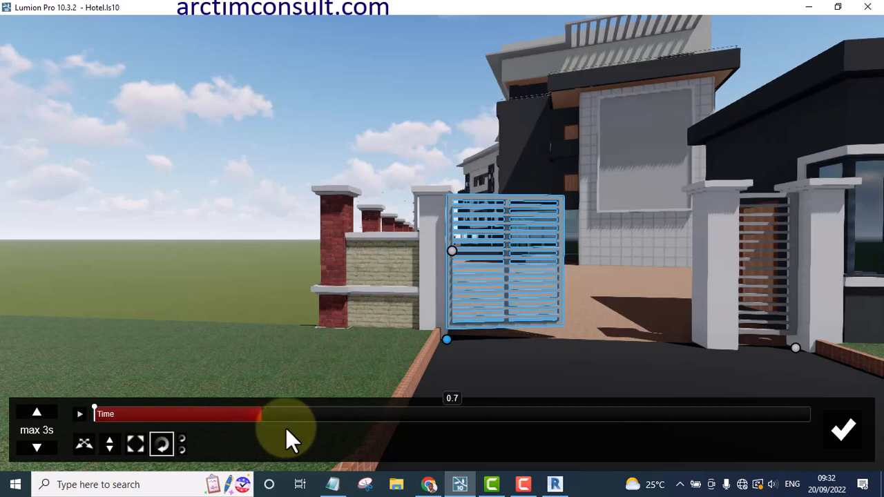
left_click(286, 428)
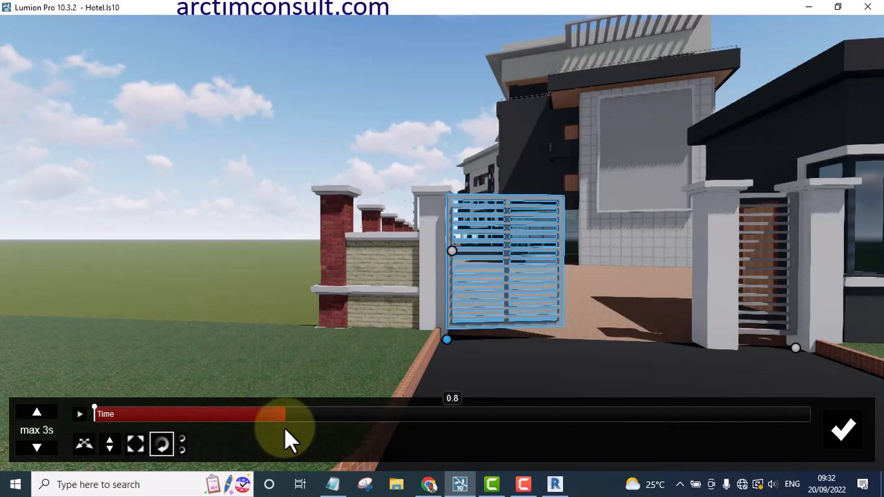
left_click(220, 415)
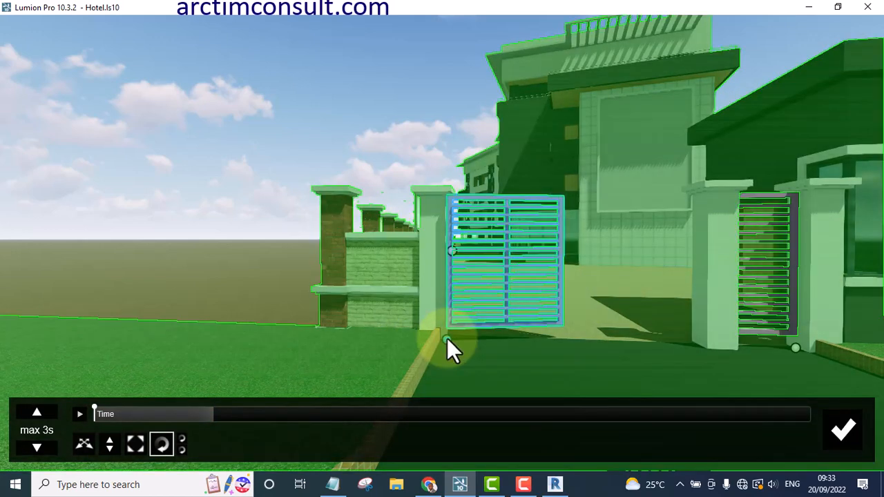
left_click_drag(447, 338, 526, 352)
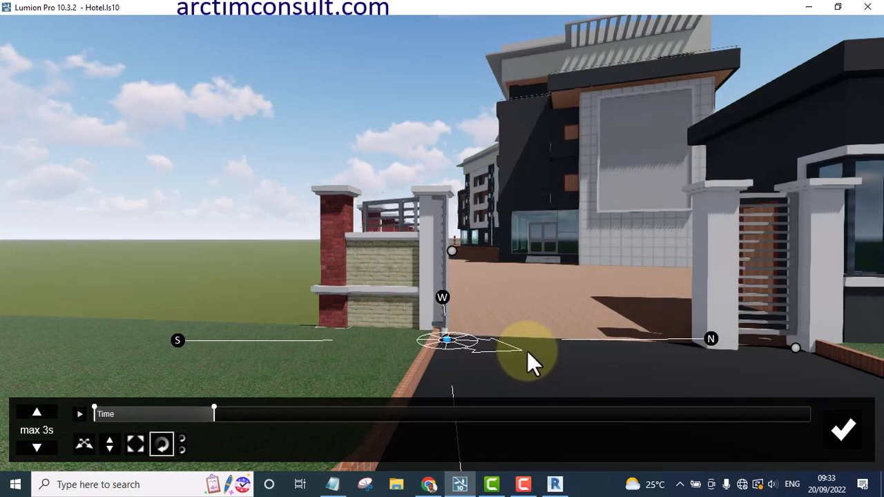
left_click_drag(522, 353, 518, 355)
left_click(525, 321)
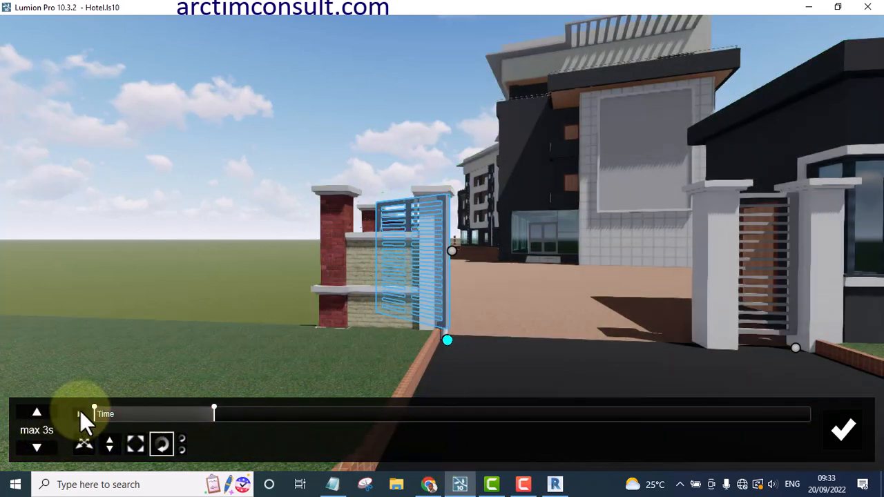
Step: Preview the Gate 1 opening animation, replay it from 0.0 s, and accept the Advanced Move keyframes
left_click(79, 412)
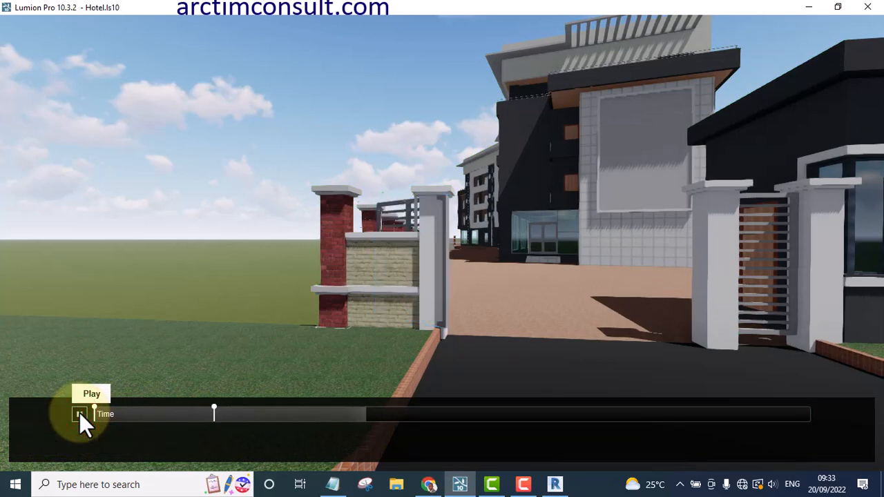
left_click(80, 412)
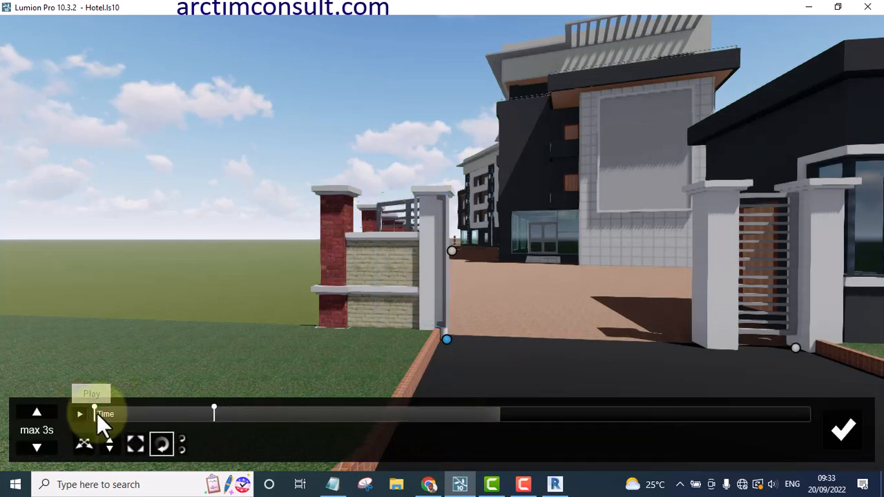
left_click(80, 413)
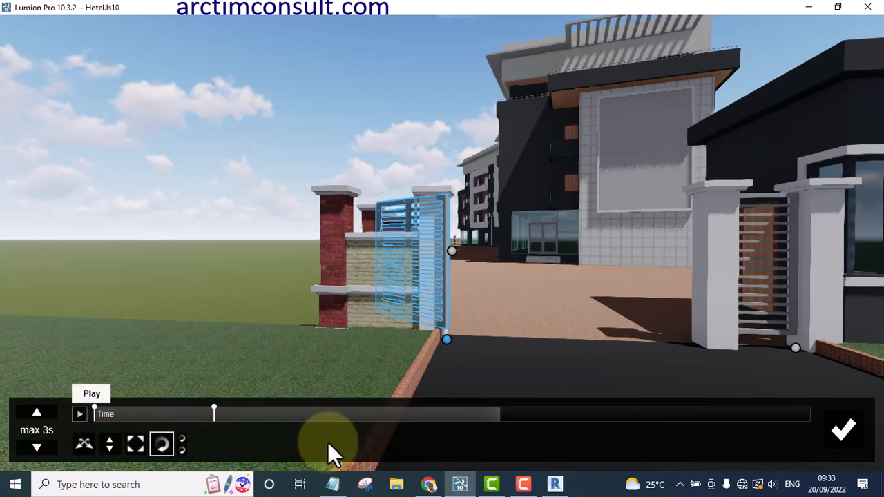
left_click(499, 413)
left_click_drag(391, 413, 90, 415)
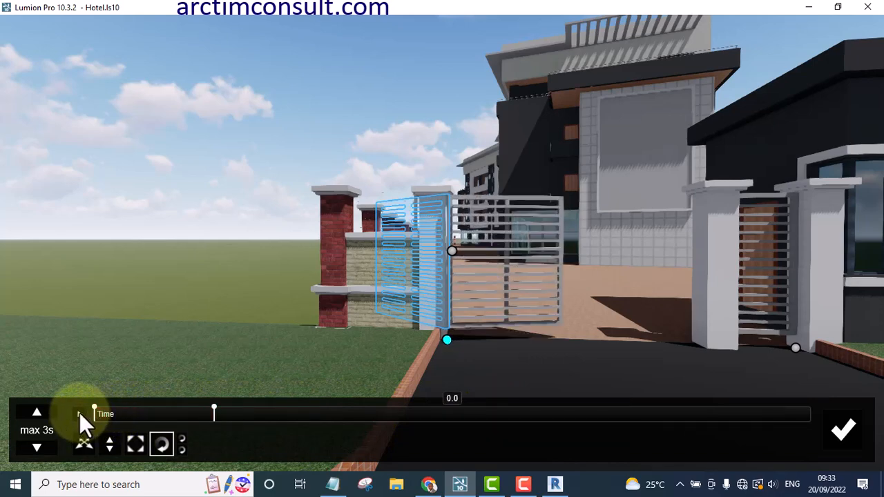
left_click(80, 412)
left_click(80, 413)
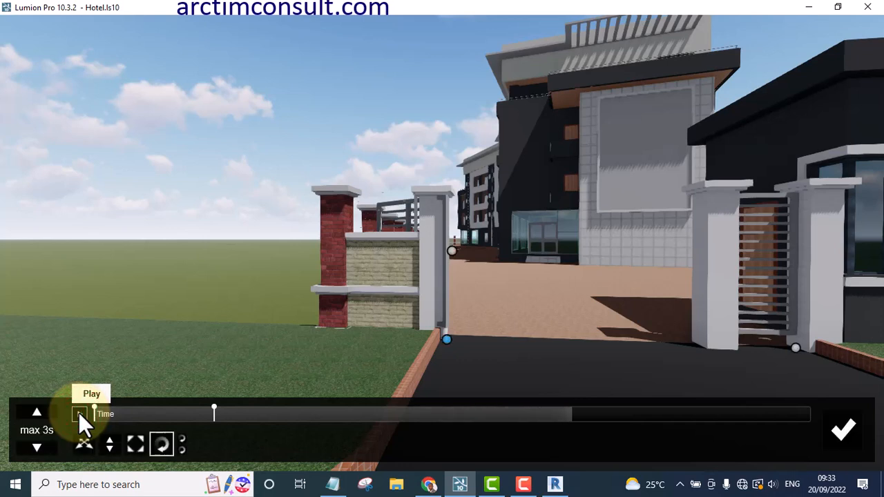
left_click(847, 433)
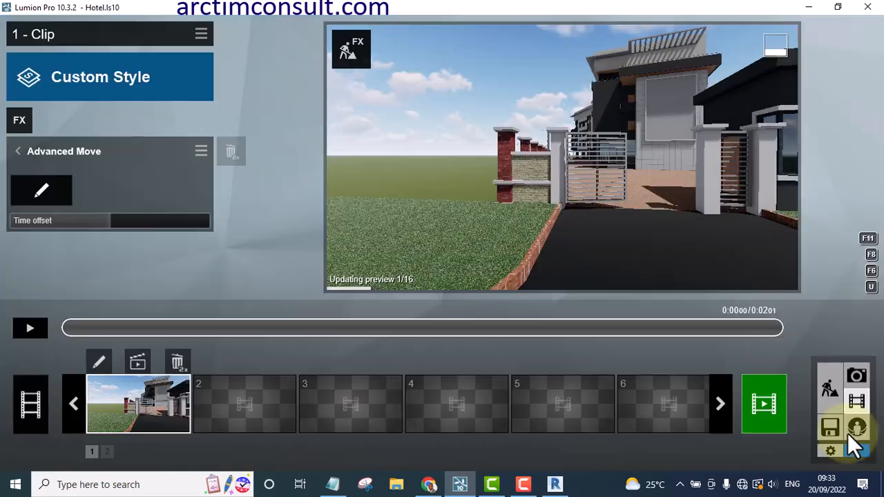
Step: Play movie clip 1 and replay it from the start to check the gate opening
left_click(29, 328)
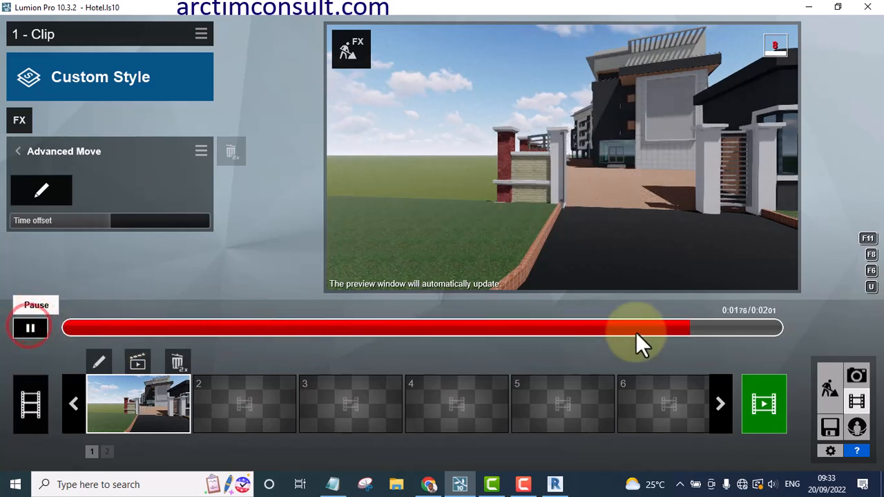
left_click(683, 327)
left_click_drag(683, 327, 60, 324)
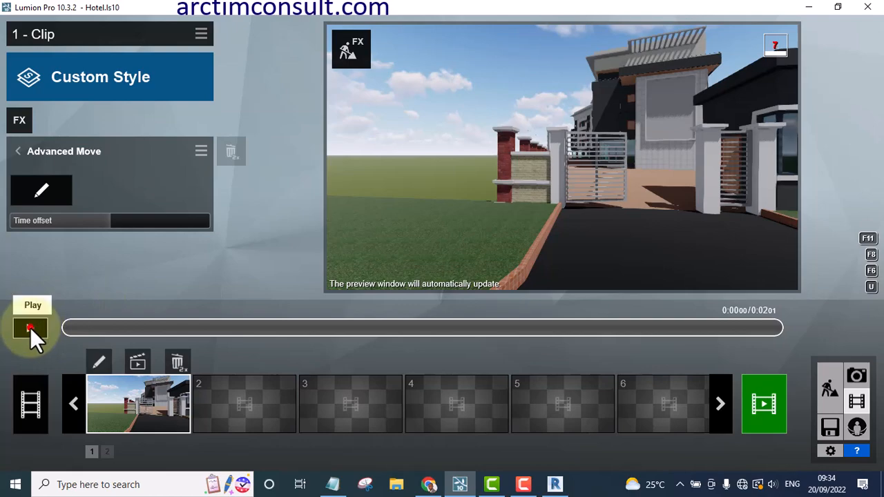
left_click(30, 327)
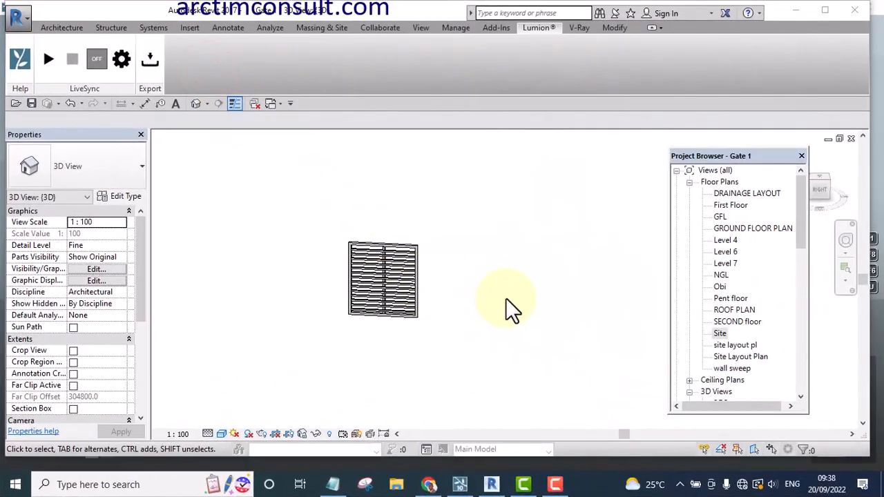
Step: Switch to the Gate 1 project in Revit and open the Site floor plan at the gate leaf
scroll(545, 324, "down", 2)
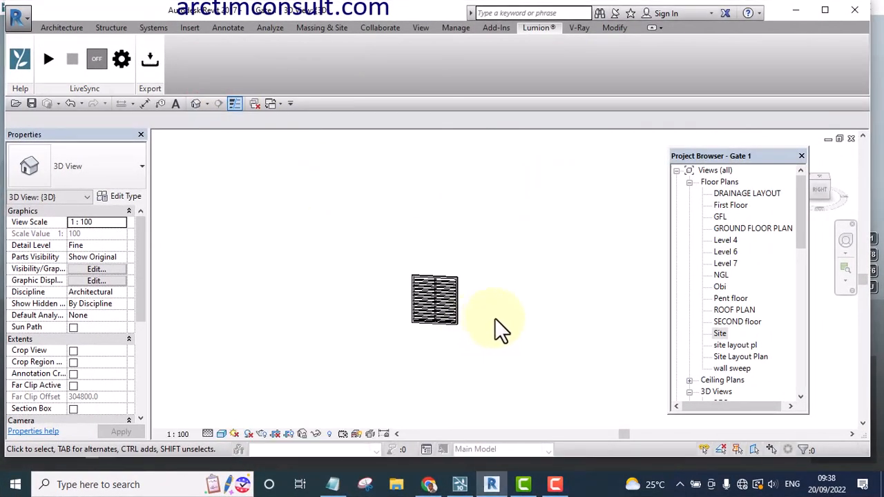
middle_click_drag(494, 319, 469, 322)
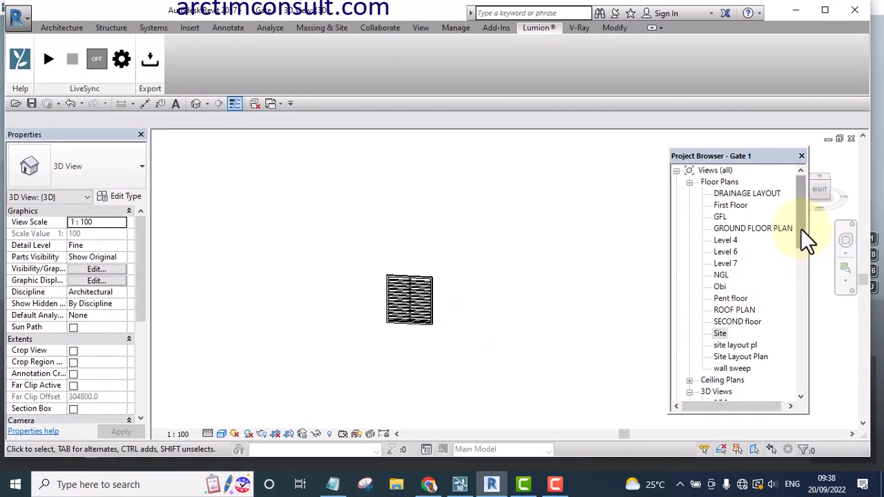
left_click_drag(801, 228, 801, 201)
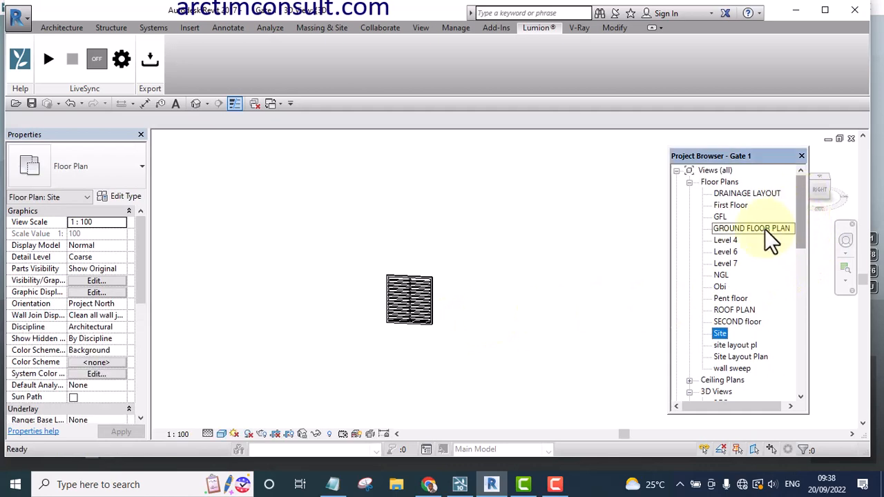
double_click(720, 334)
scroll(321, 312, "up", 5)
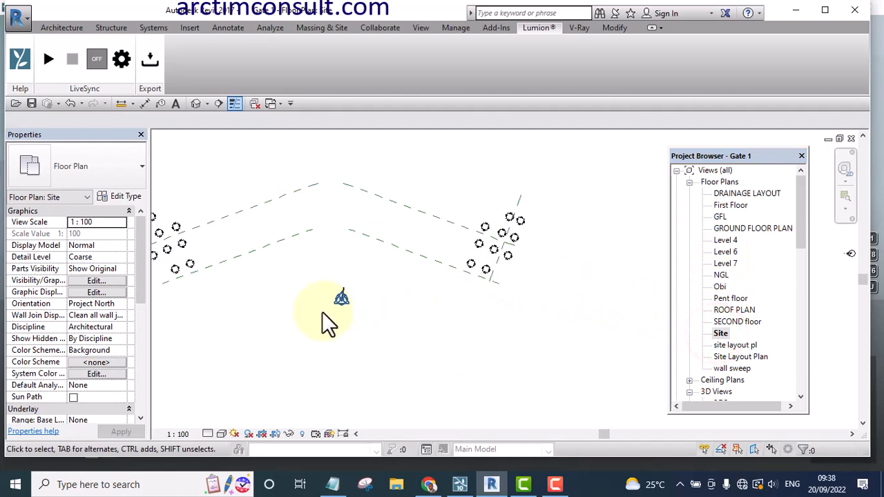
scroll(353, 301, "up", 5)
middle_click_drag(403, 245, 383, 300)
scroll(358, 317, "up", 5)
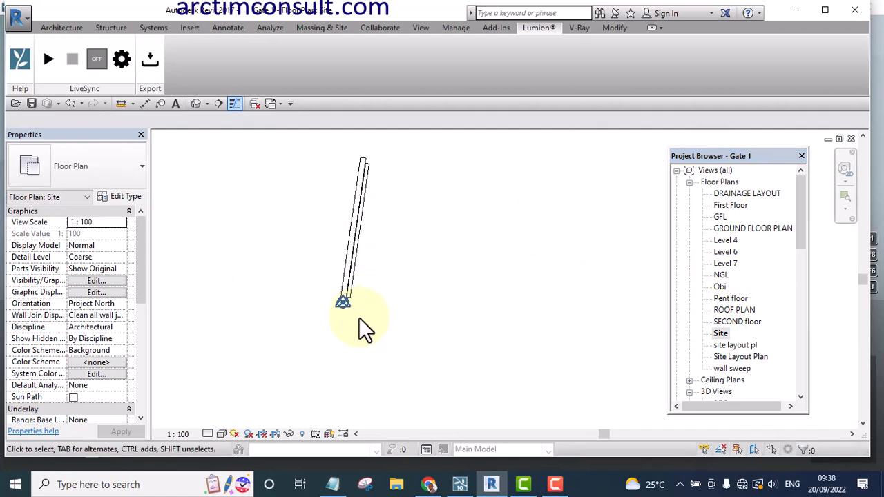
Step: Move the project base point from the gate leaf's lower end to its upper-end corner, at about N/S 2022 and E/W 248
left_click(333, 293)
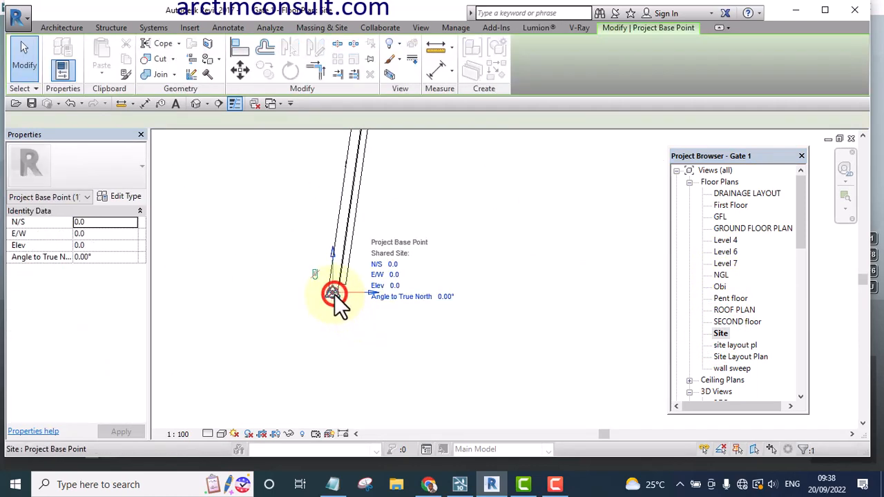
middle_click_drag(387, 326, 395, 397)
scroll(326, 357, "down", 3)
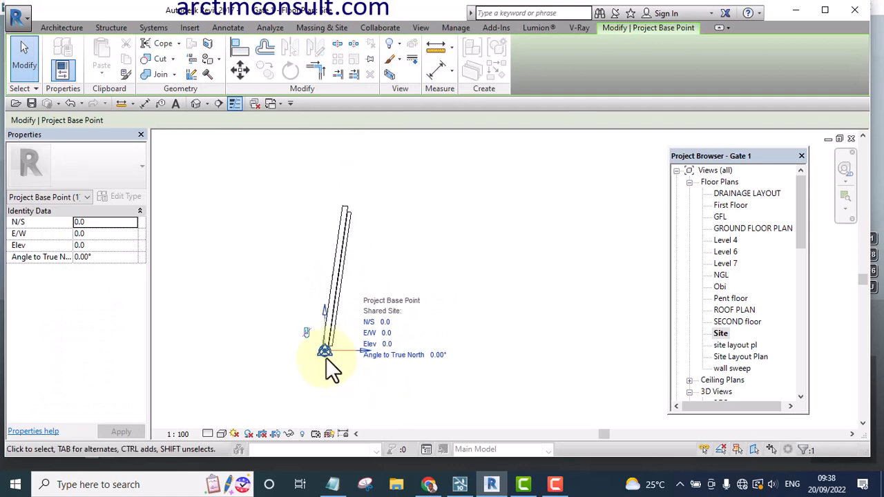
left_click_drag(326, 352, 340, 198)
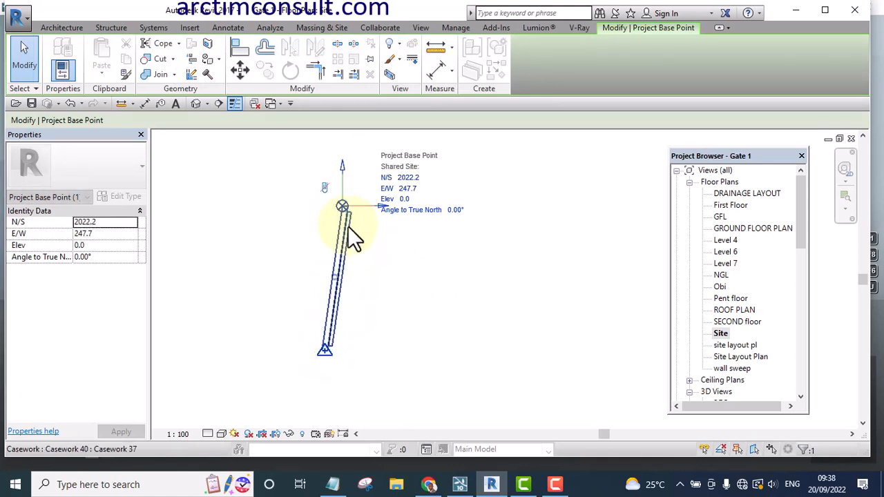
middle_click_drag(388, 241, 391, 302)
scroll(337, 245, "up", 5)
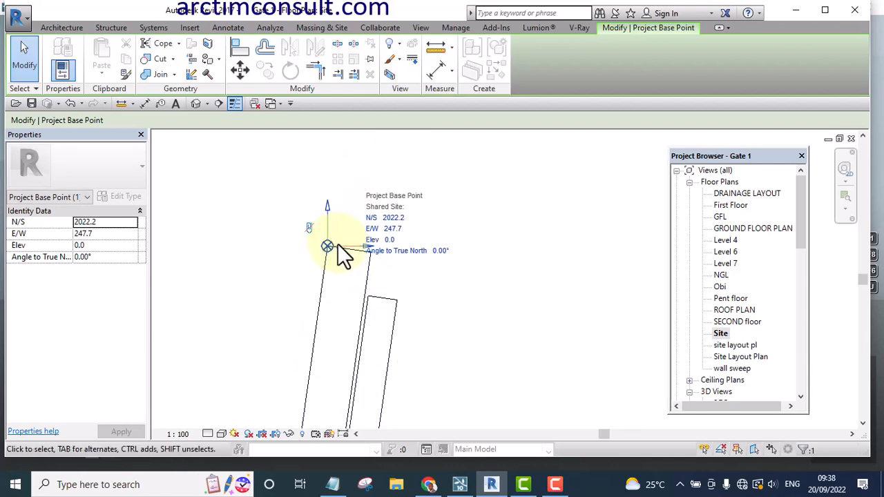
Step: Deselect the project base point in the Site plan and open the gate leaf's default 3D view
left_click_drag(328, 246, 351, 250)
left_click(395, 163)
scroll(393, 162, "down", 4)
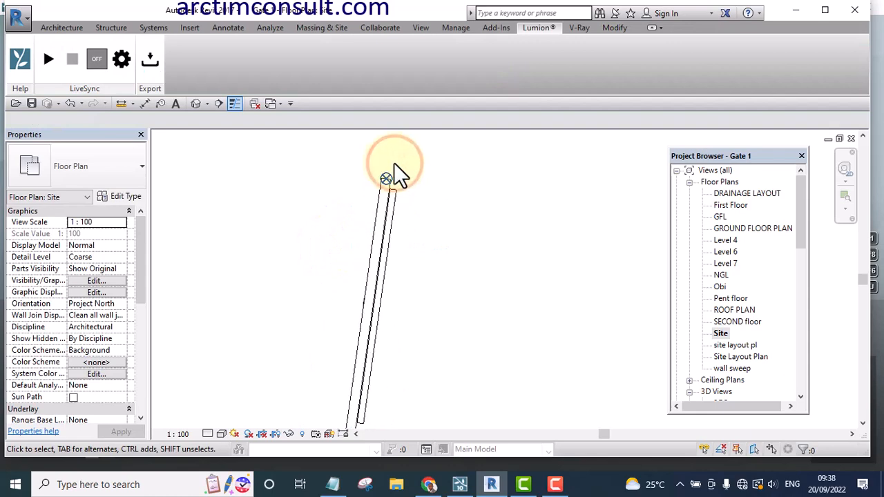
middle_click_drag(456, 261, 417, 293)
middle_click_drag(428, 337, 405, 338)
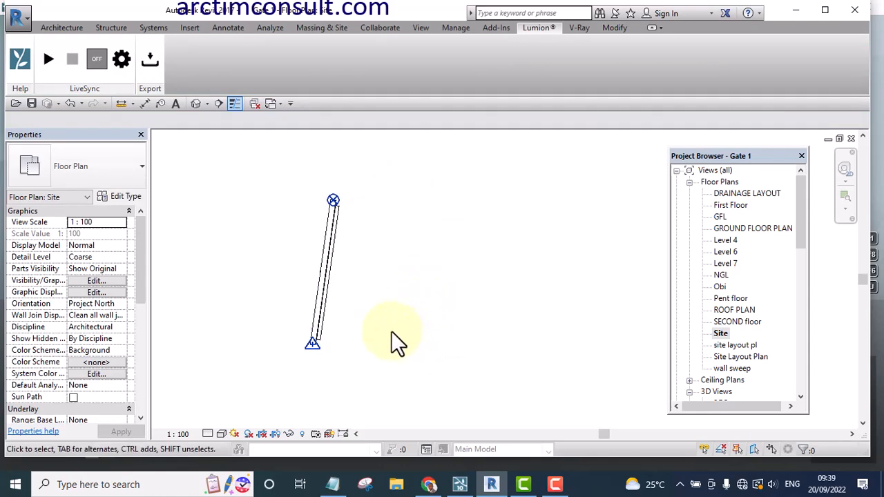
left_click(194, 103)
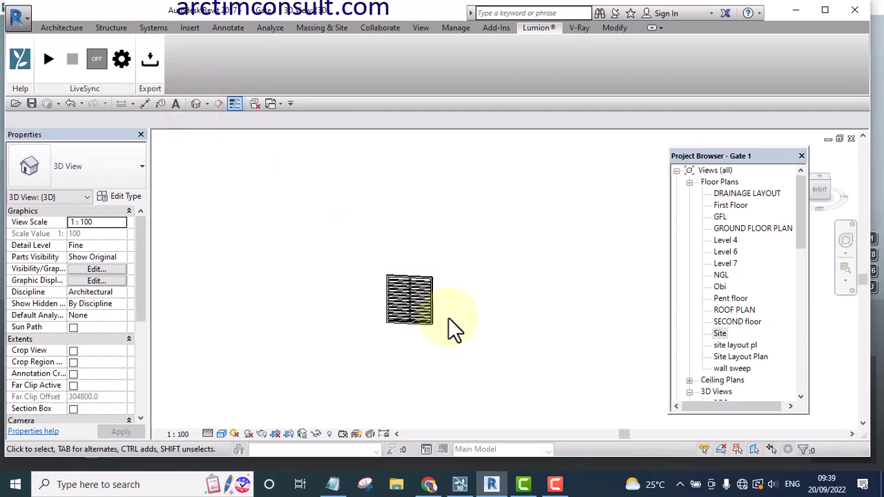
scroll(414, 330, "up", 3)
middle_click_drag(448, 344, 417, 358)
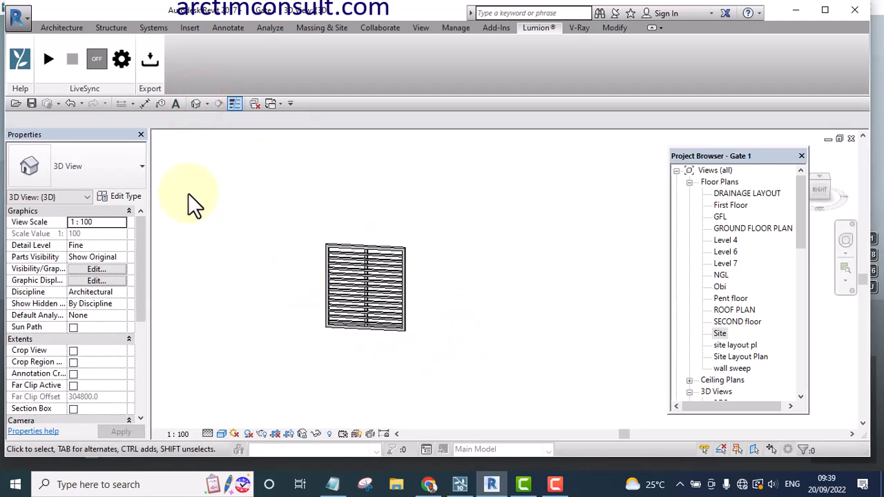
Step: Export the gate leaf to Lumion as the COLLADA file Gate 3, using Base Point (project north) as the insertion point
left_click(152, 60)
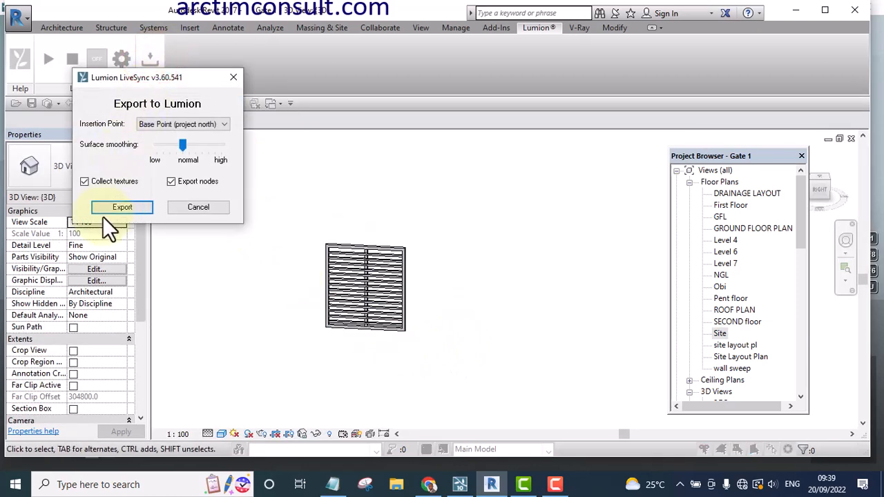
left_click(119, 208)
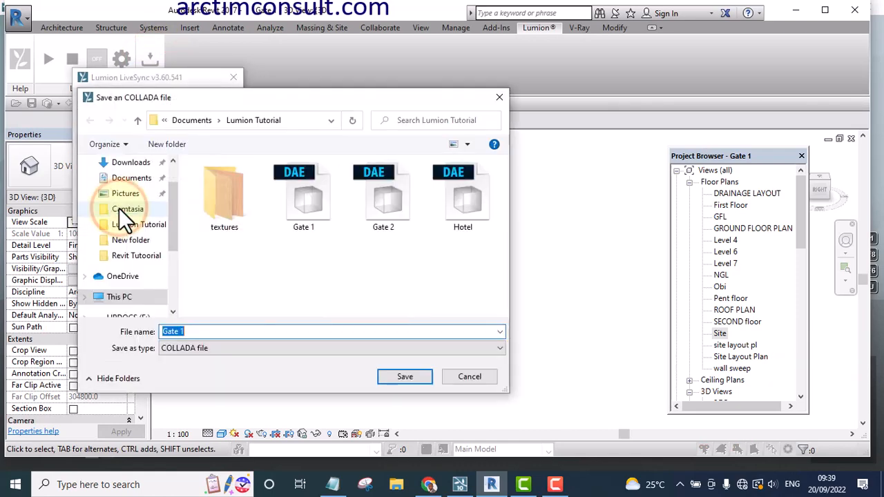
left_click(180, 331)
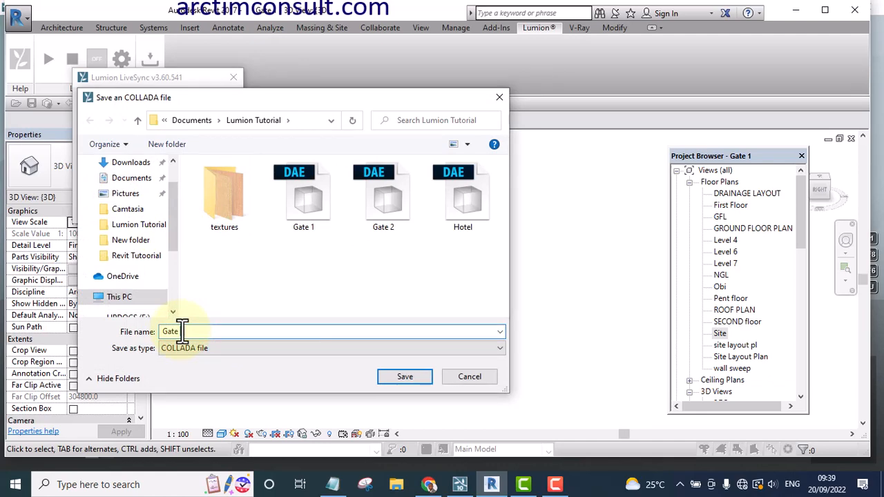
type("3")
left_click(412, 374)
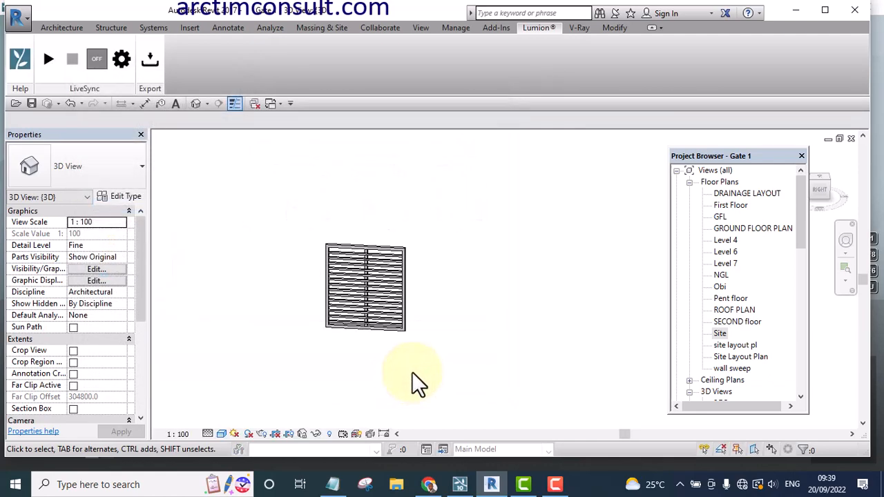
Step: Switch to the Hotel scene in Lumion and import Gate 3.dae in Build mode, without animations or edges
left_click(794, 11)
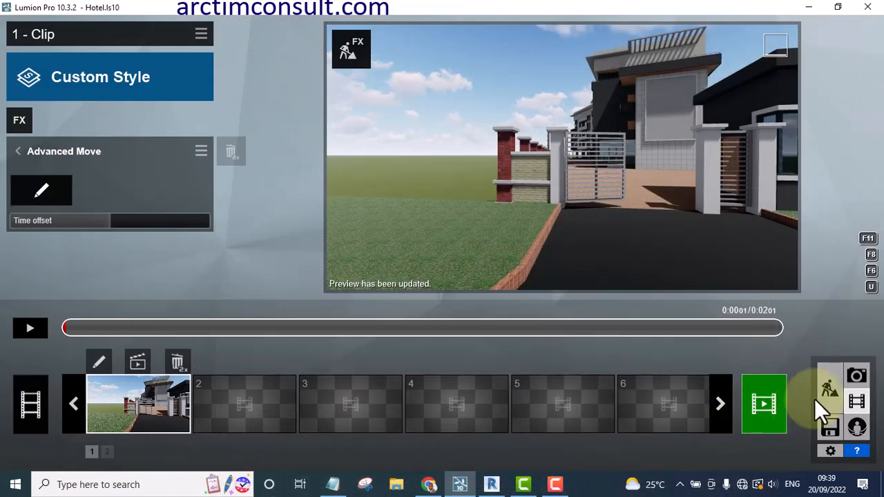
left_click(831, 386)
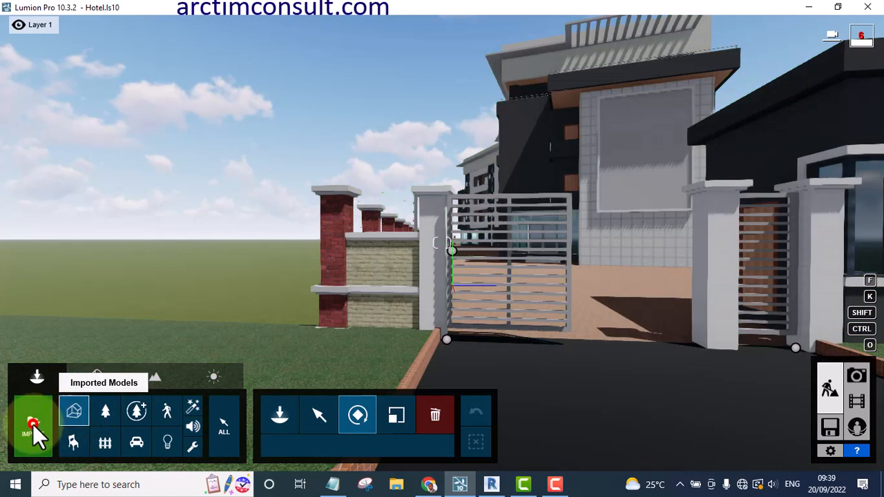
left_click(32, 424)
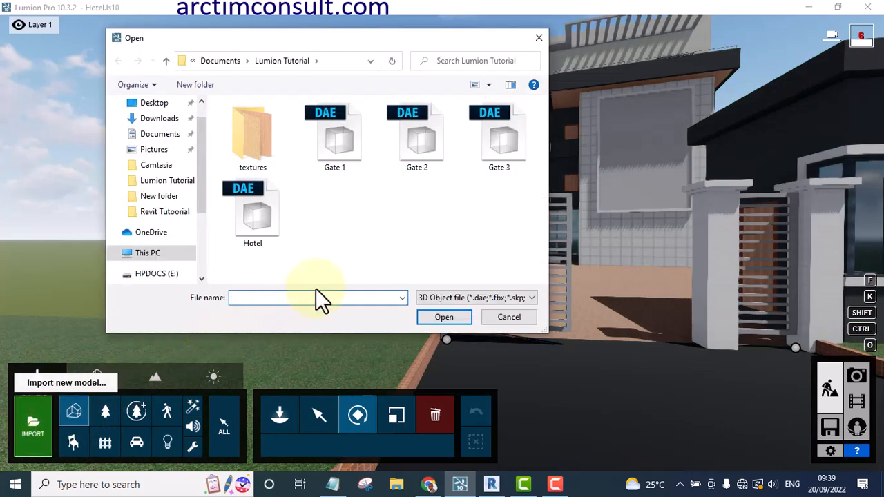
left_click(490, 145)
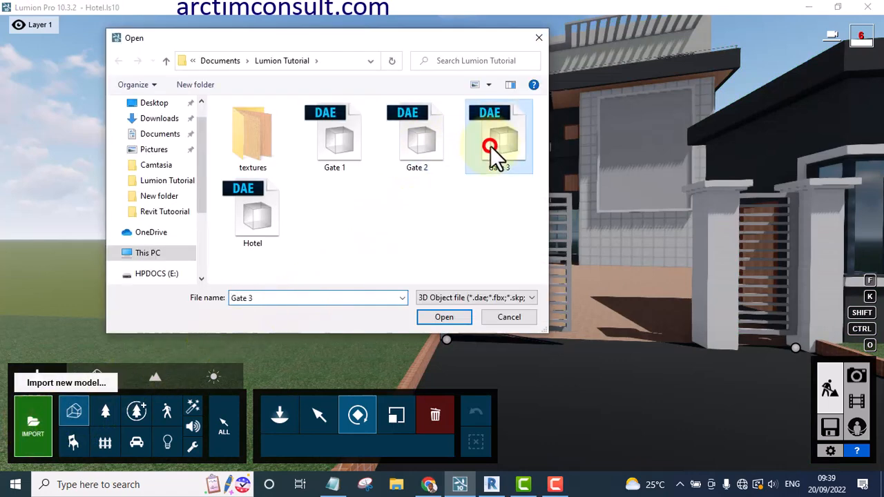
left_click(443, 317)
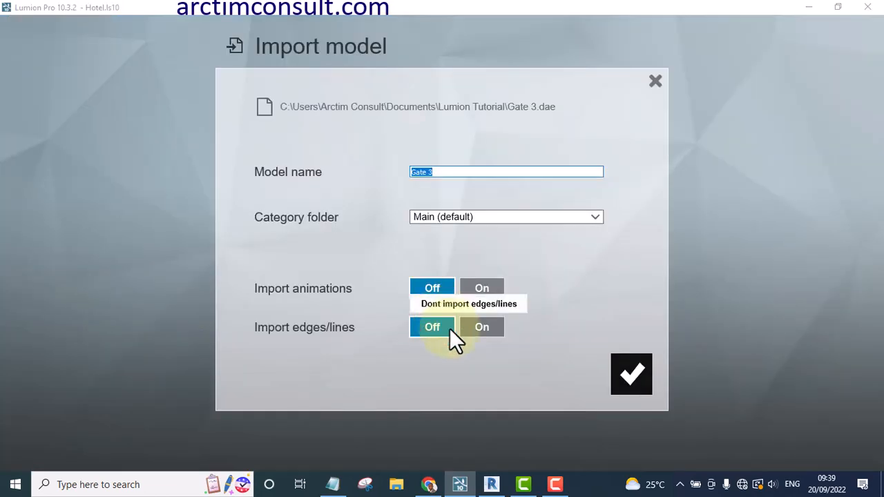
left_click(629, 373)
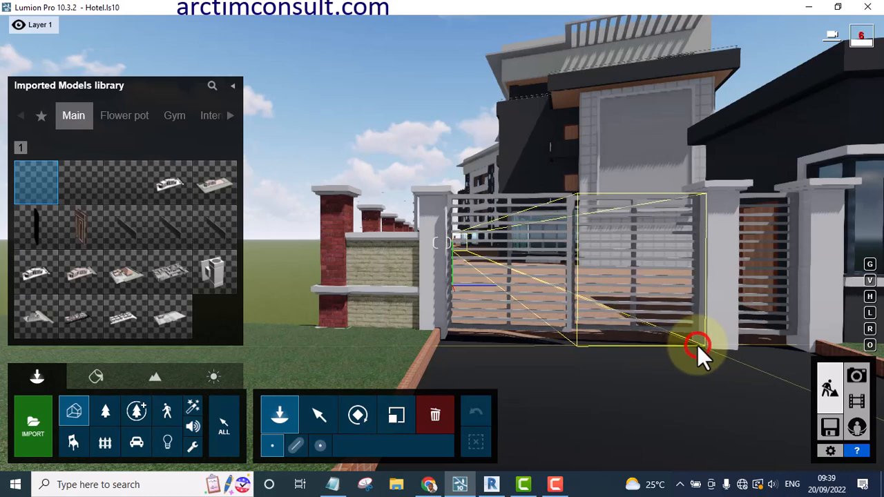
Step: Place the Gate 3 leaf against the driveway's right pillar, opposite the existing leaf, and return to Movie mode
left_click(698, 345)
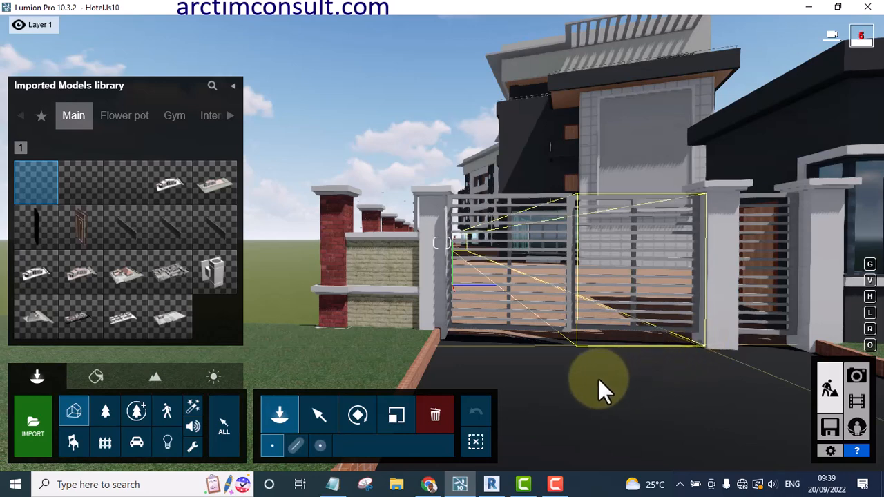
left_click(325, 414)
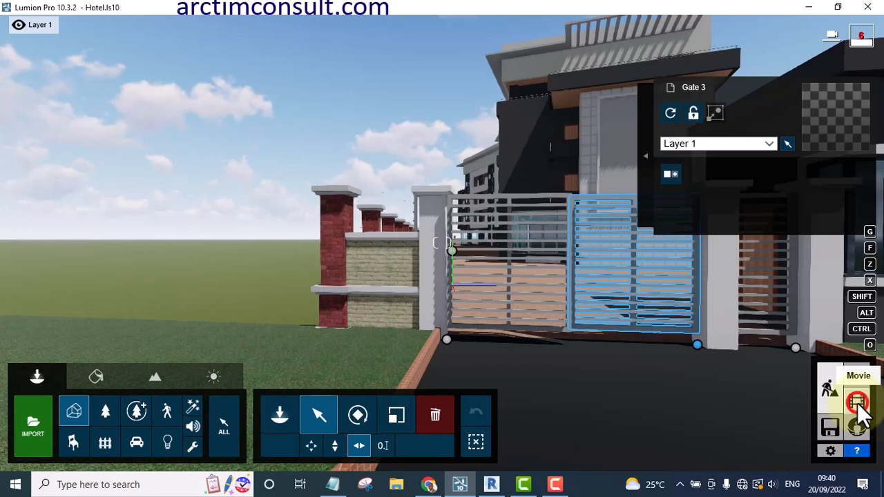
left_click(862, 413)
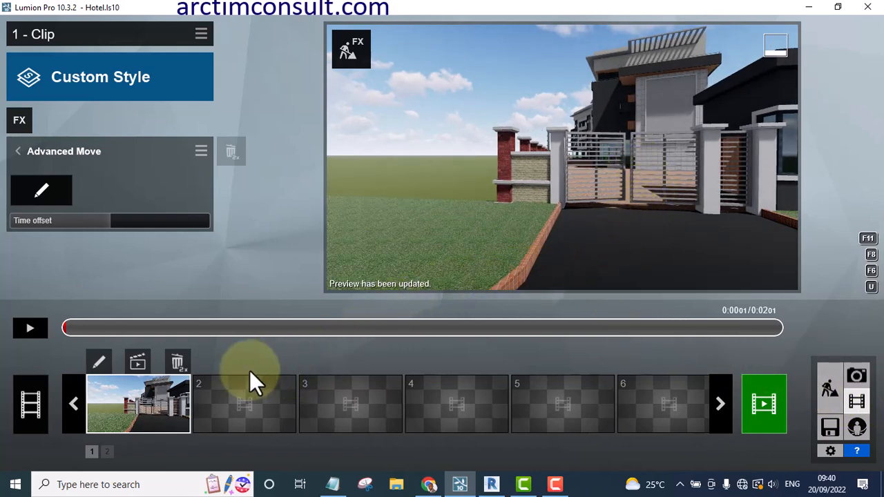
Step: Open movie clip 1's recording, preview the gate animation, return the playhead to the start and accept the clip
left_click(101, 360)
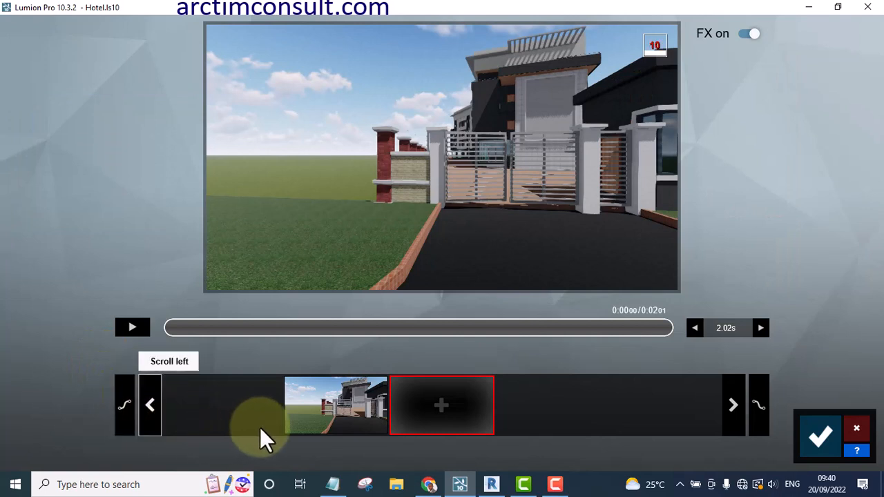
left_click(329, 405)
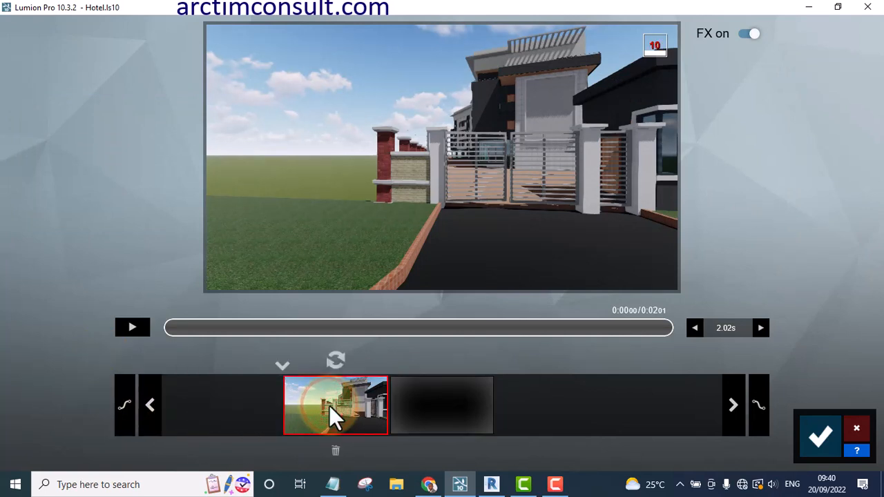
left_click(134, 325)
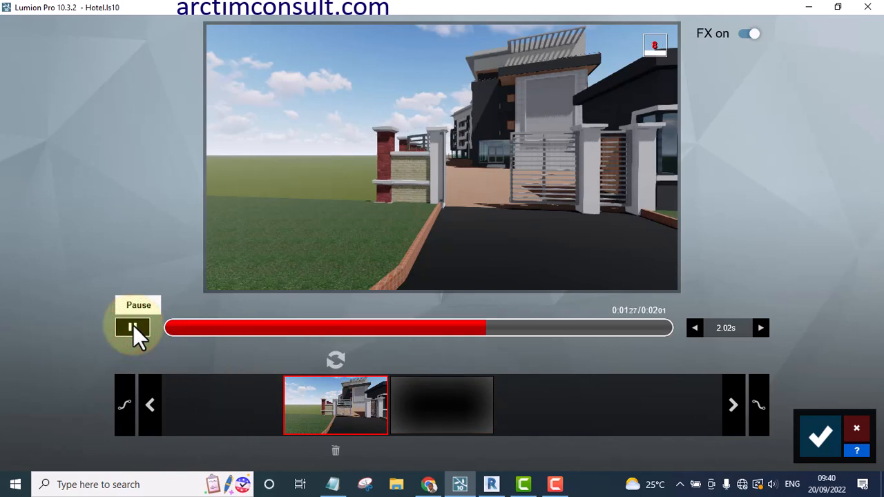
left_click(133, 325)
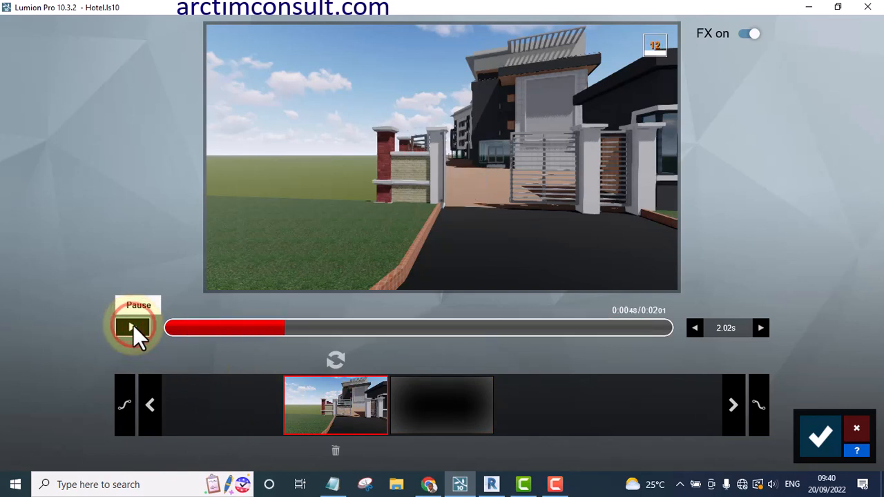
left_click(282, 329)
left_click_drag(282, 328, 155, 332)
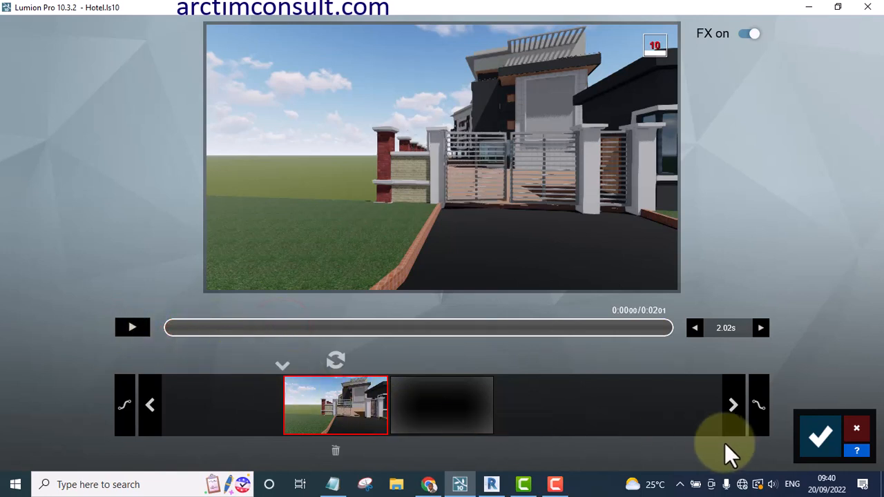
left_click(815, 436)
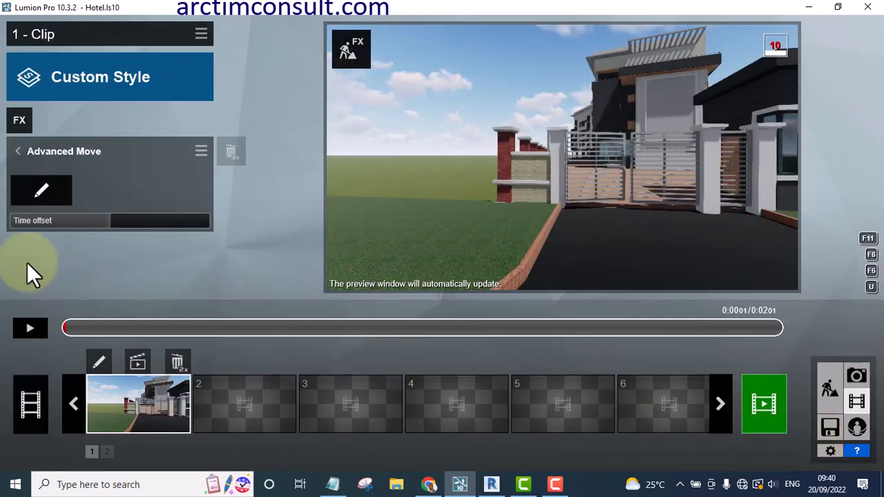
Step: Open clip 1's Advanced Move effect for editing and set its time to 0.0 s
left_click(40, 188)
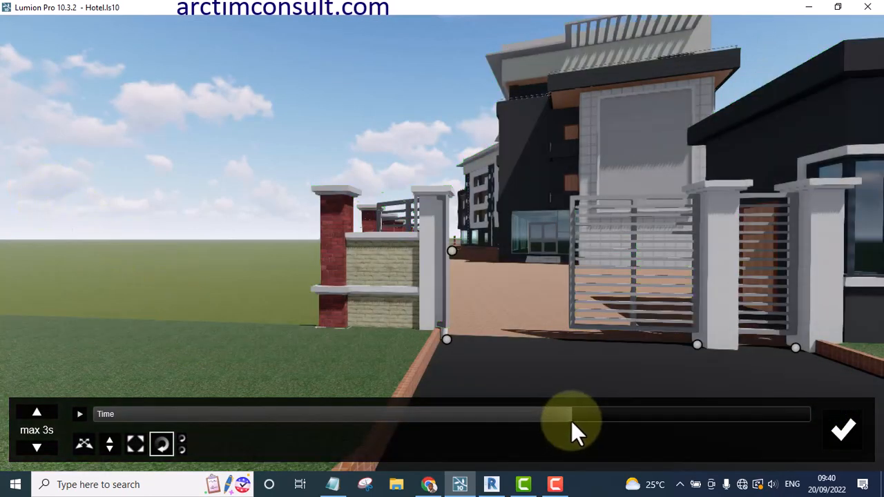
left_click(570, 415)
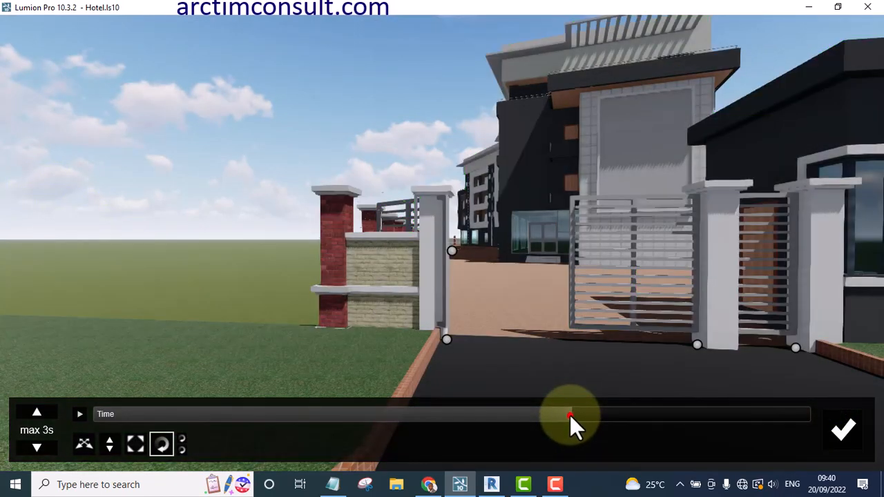
left_click(511, 417)
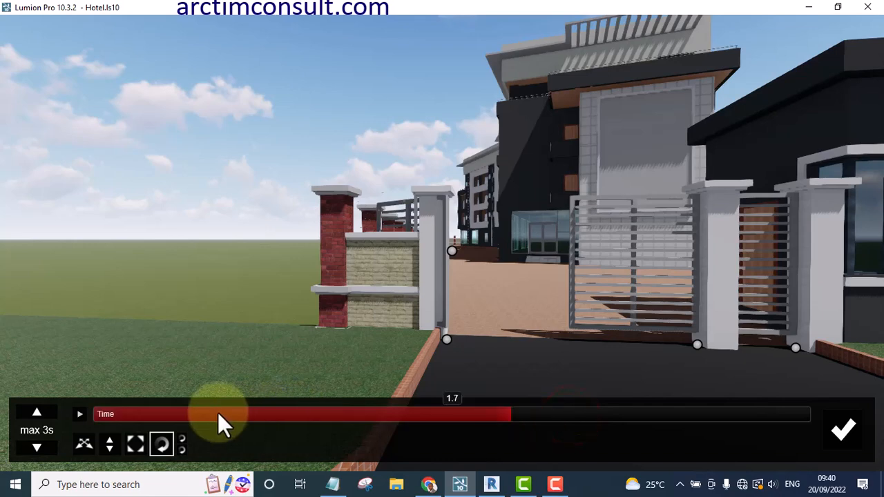
left_click_drag(218, 415, 97, 414)
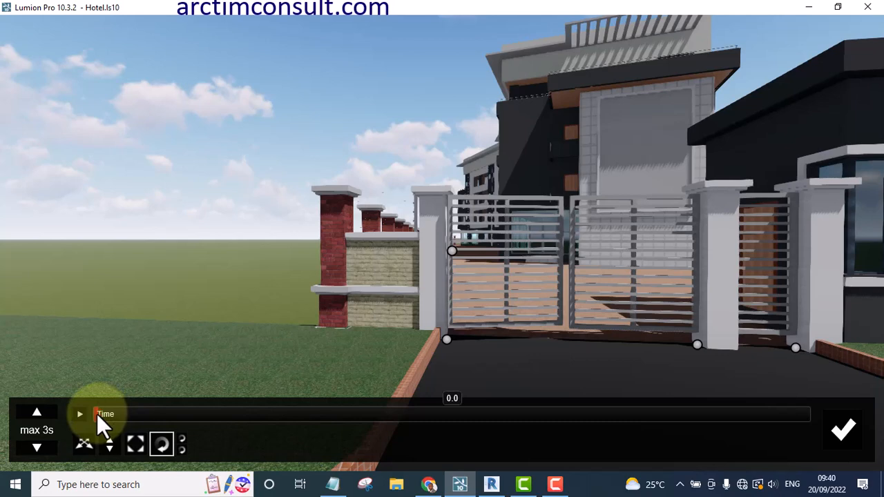